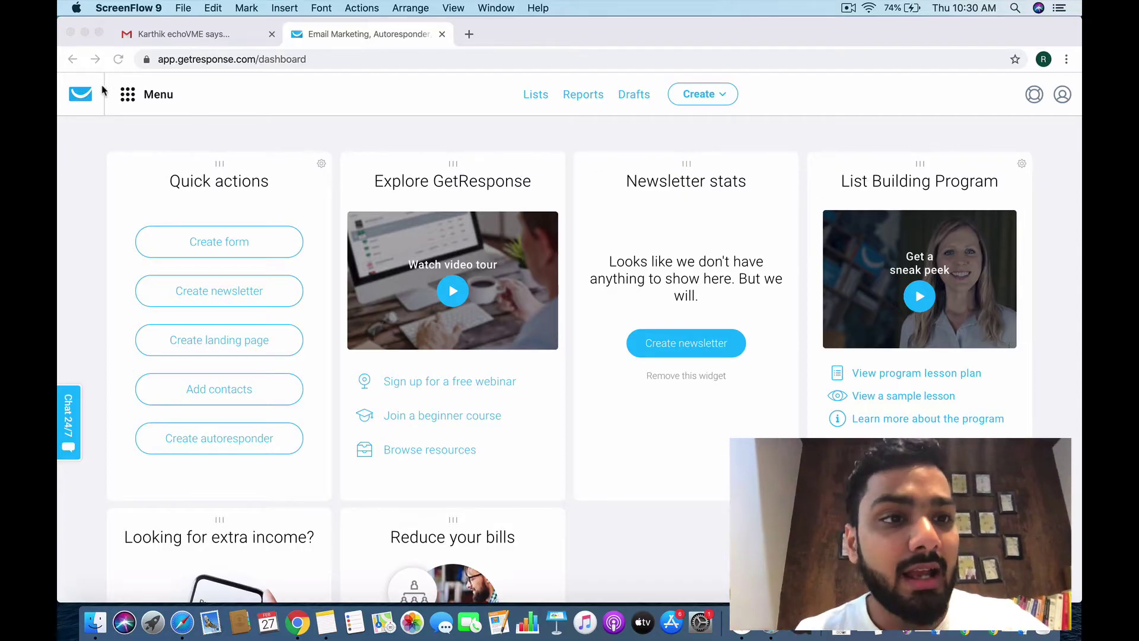
Step: Open the landing pages tool and start creating a new landing page instead of restoring the autosaved version
click(133, 99)
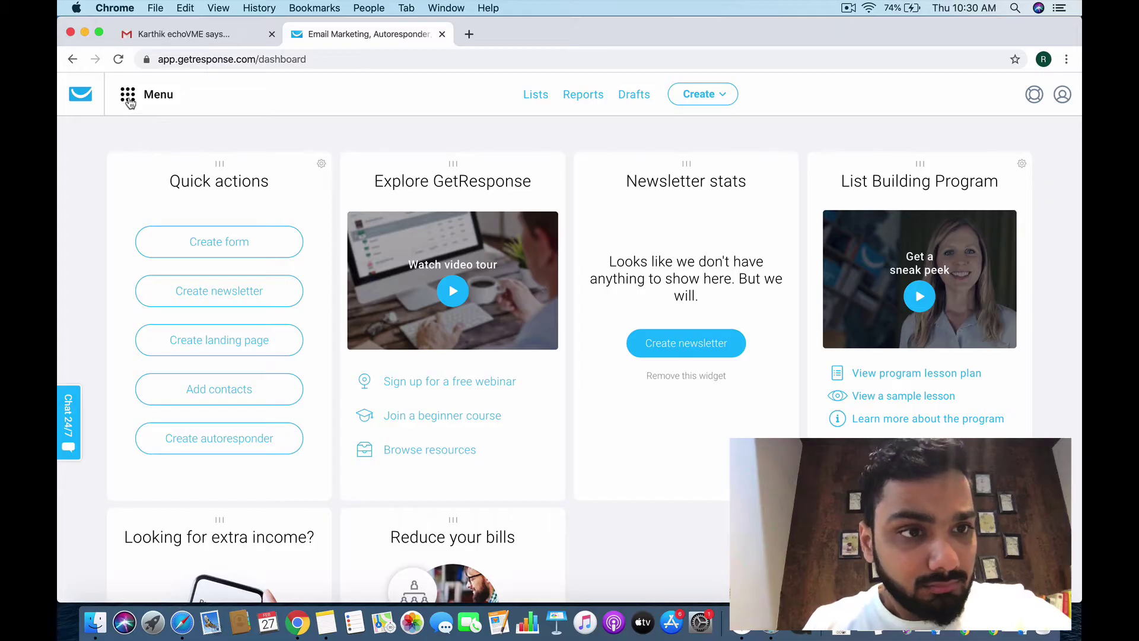
click(130, 101)
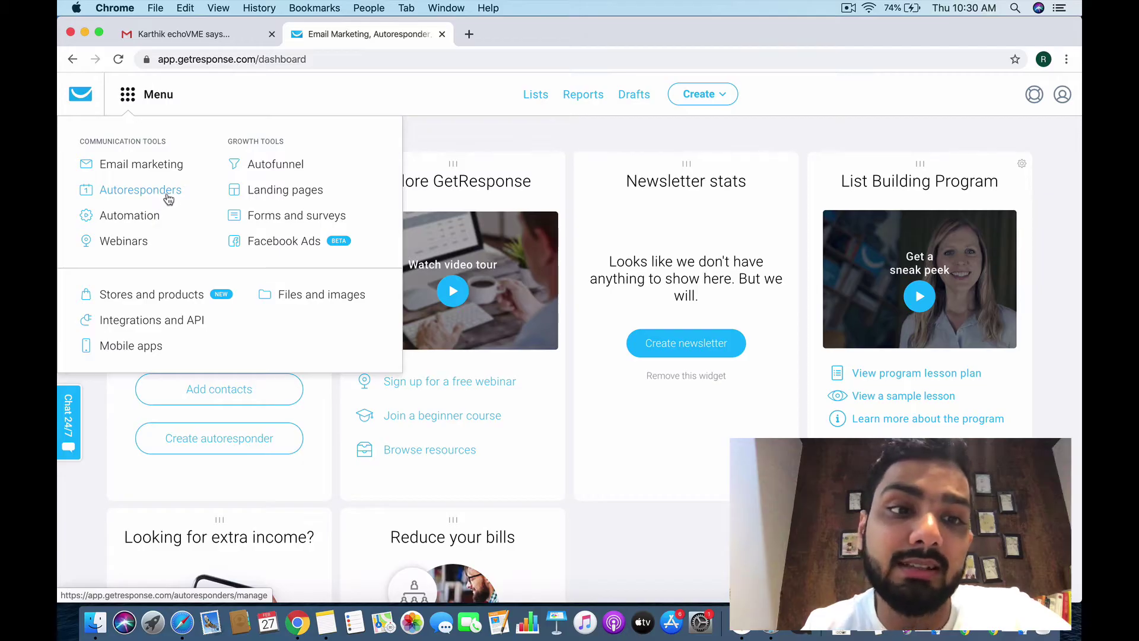
click(285, 189)
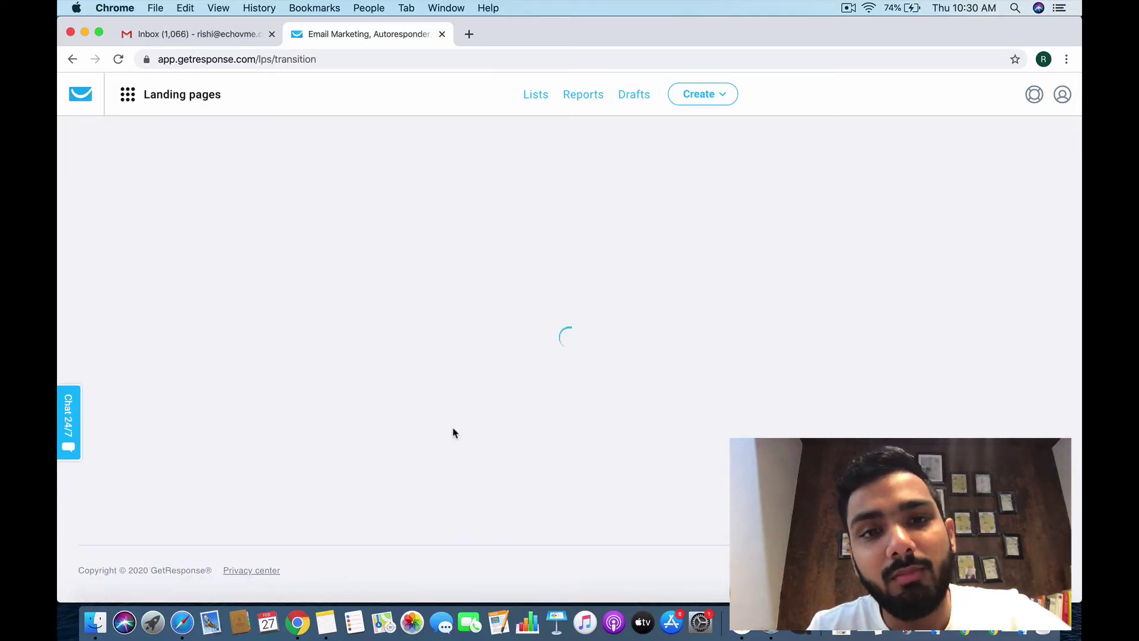
scroll(594, 422, down, 2)
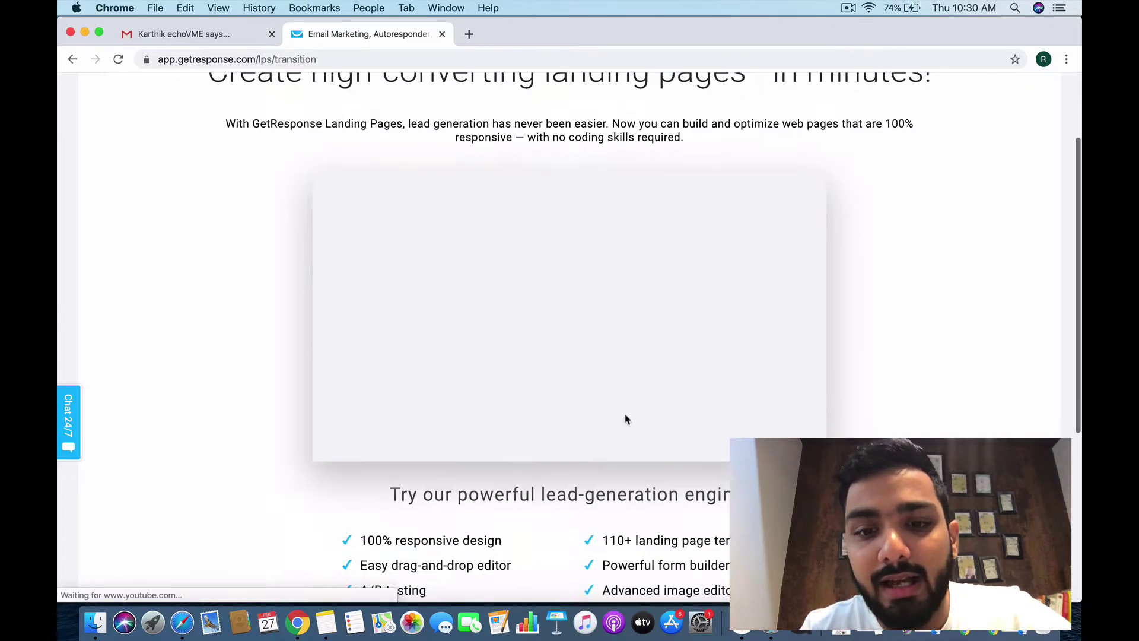
scroll(653, 428, down, 5)
click(674, 393)
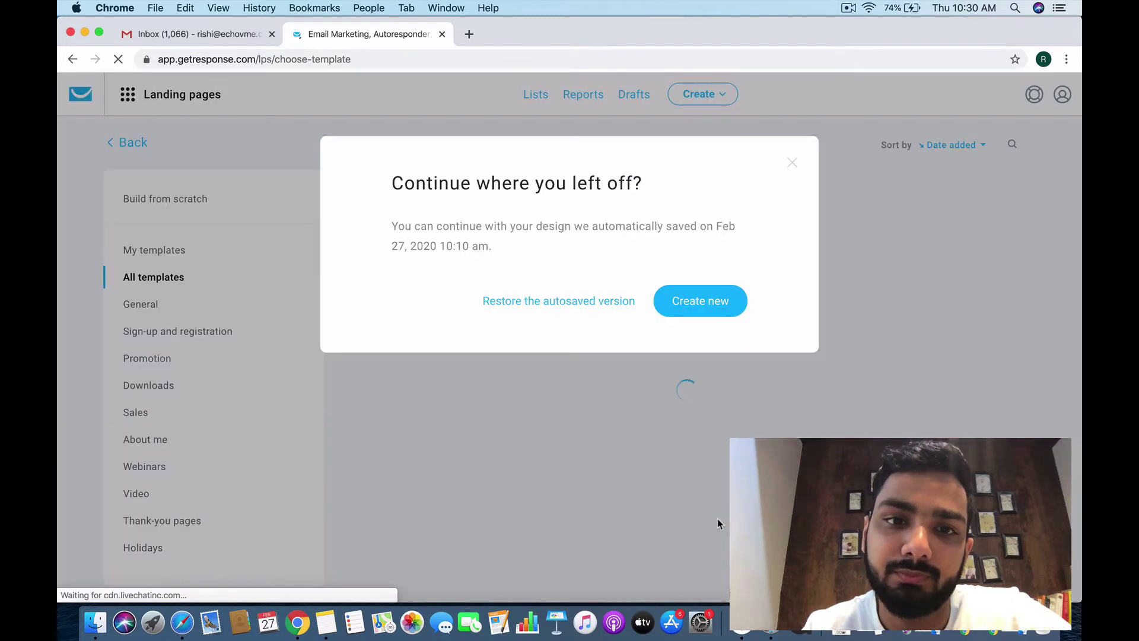
click(674, 302)
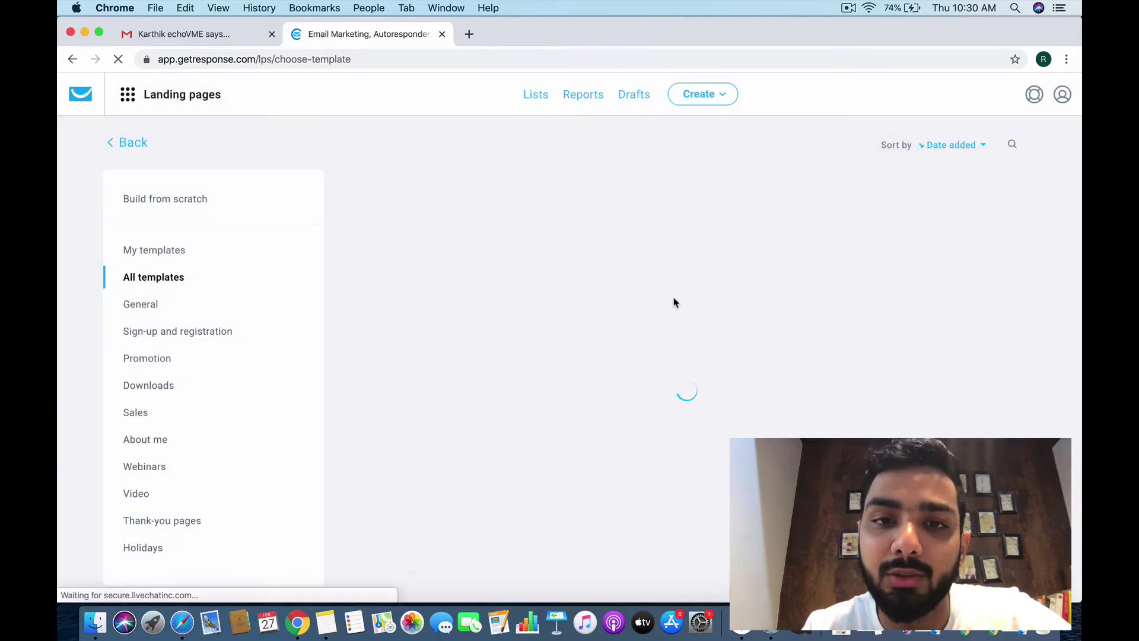
Step: Browse the gallery of all landing page templates to review the available designs
scroll(638, 428, down, 1)
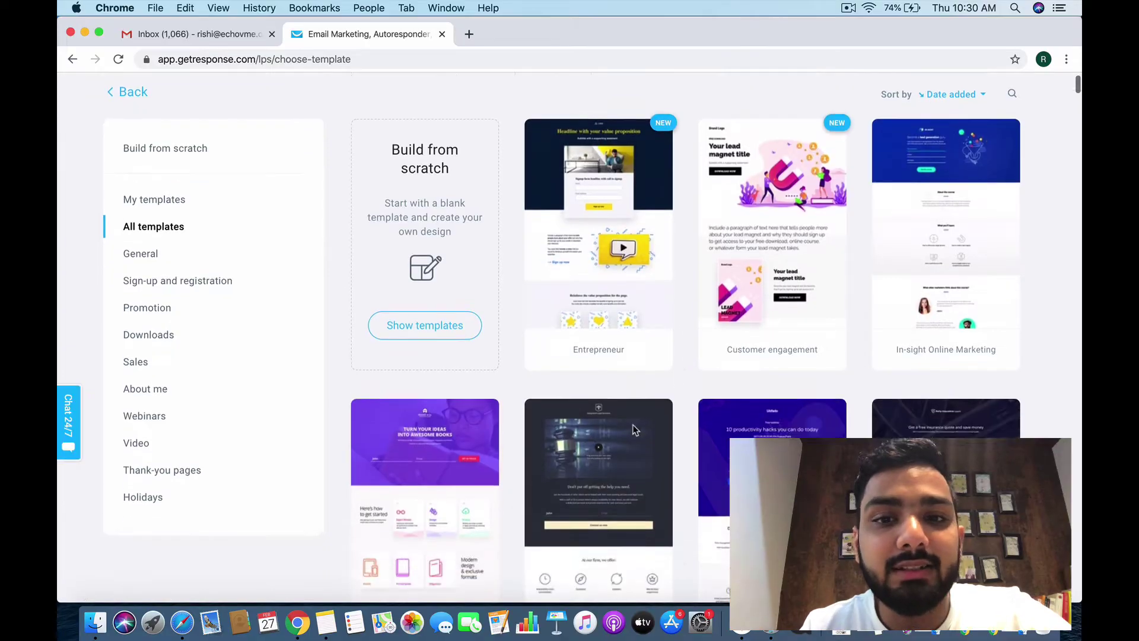
scroll(635, 428, down, 15)
scroll(634, 431, down, 20)
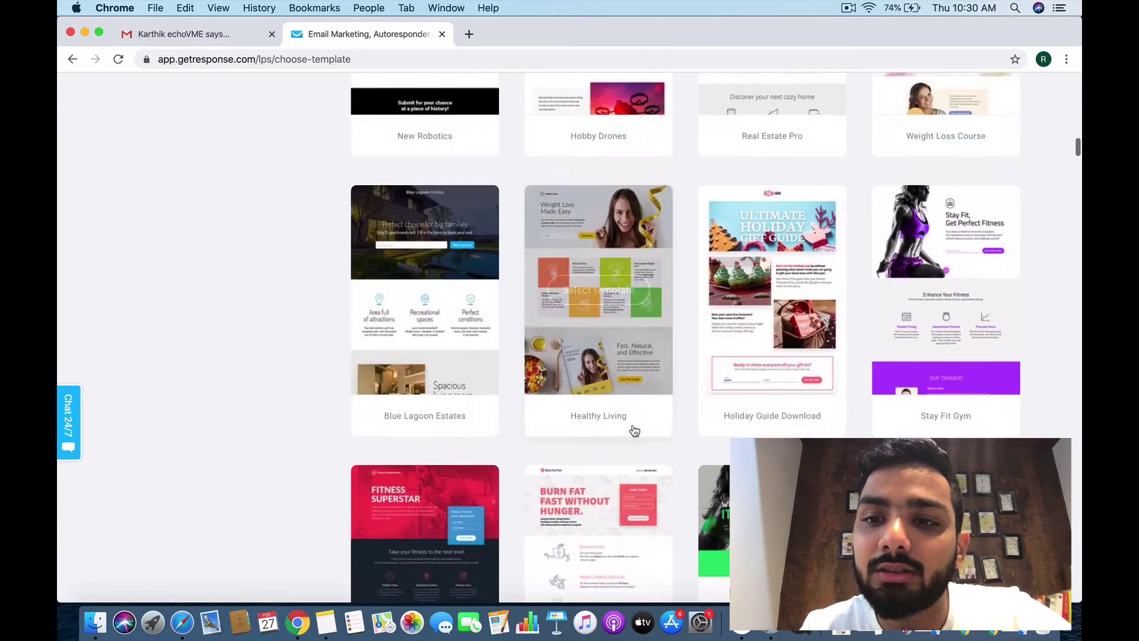
mouse_move(634, 431)
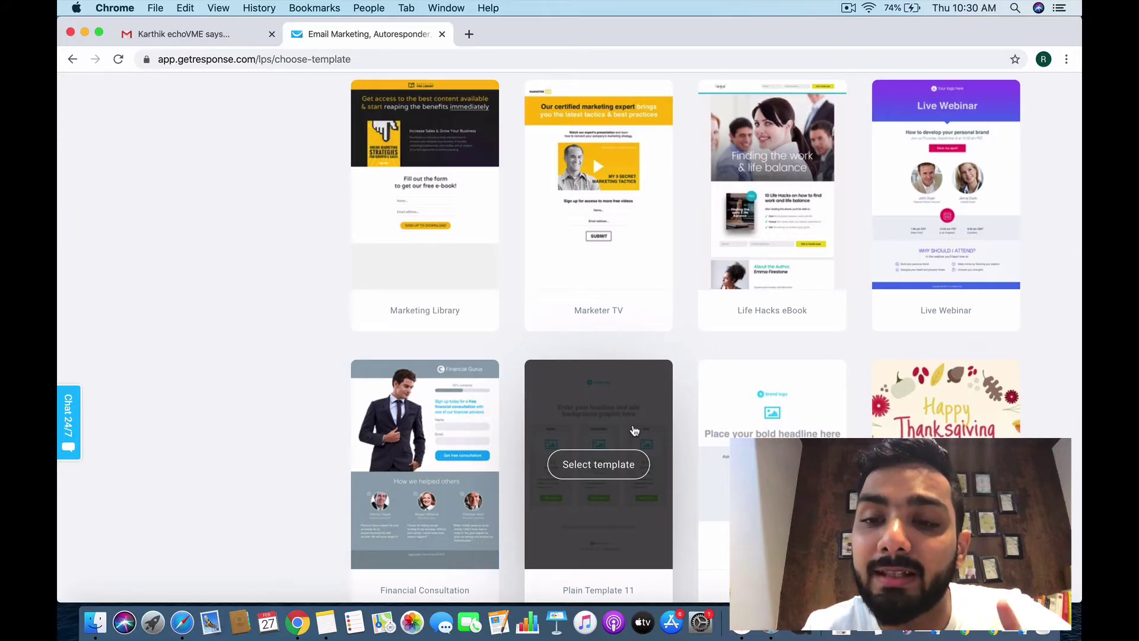
scroll(635, 431, down, 10)
scroll(635, 431, up, 2)
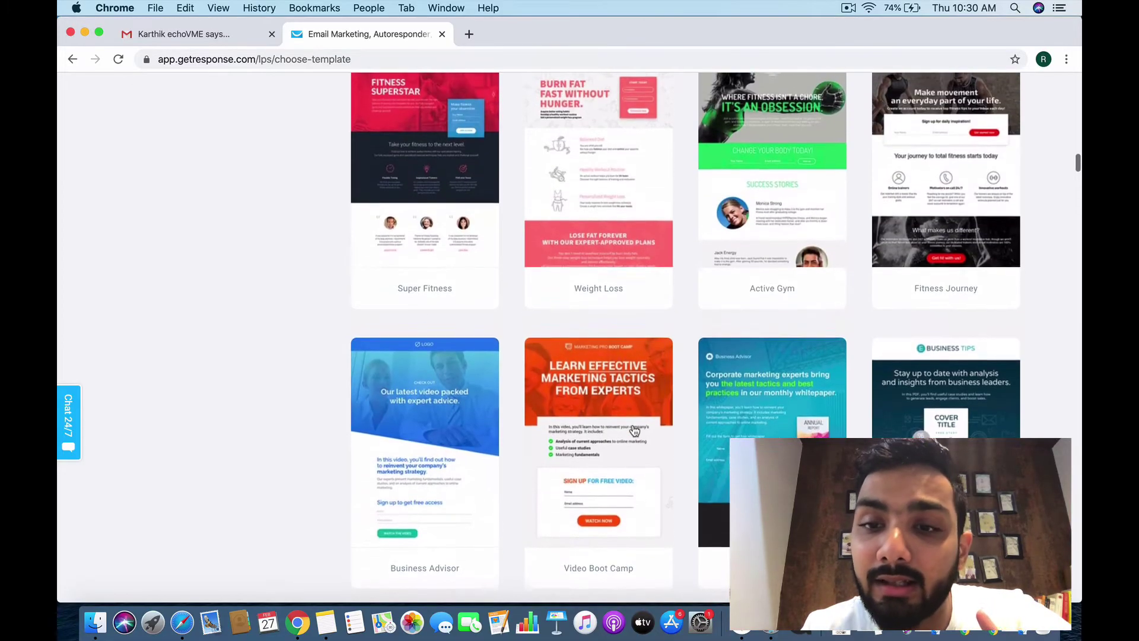
scroll(634, 431, up, 5)
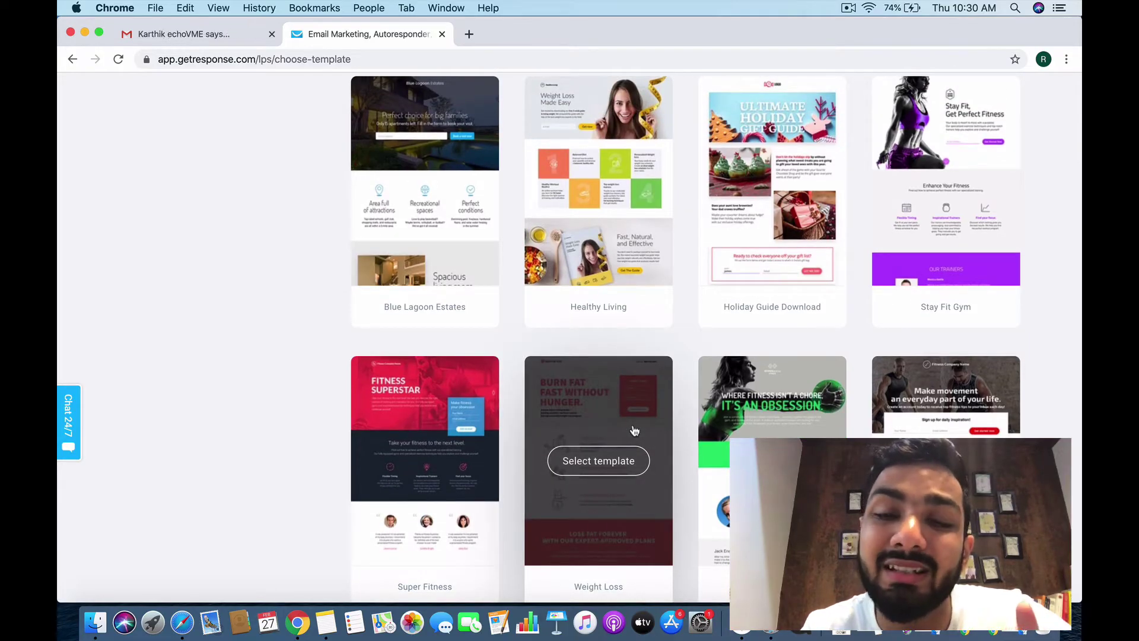
scroll(634, 431, up, 7)
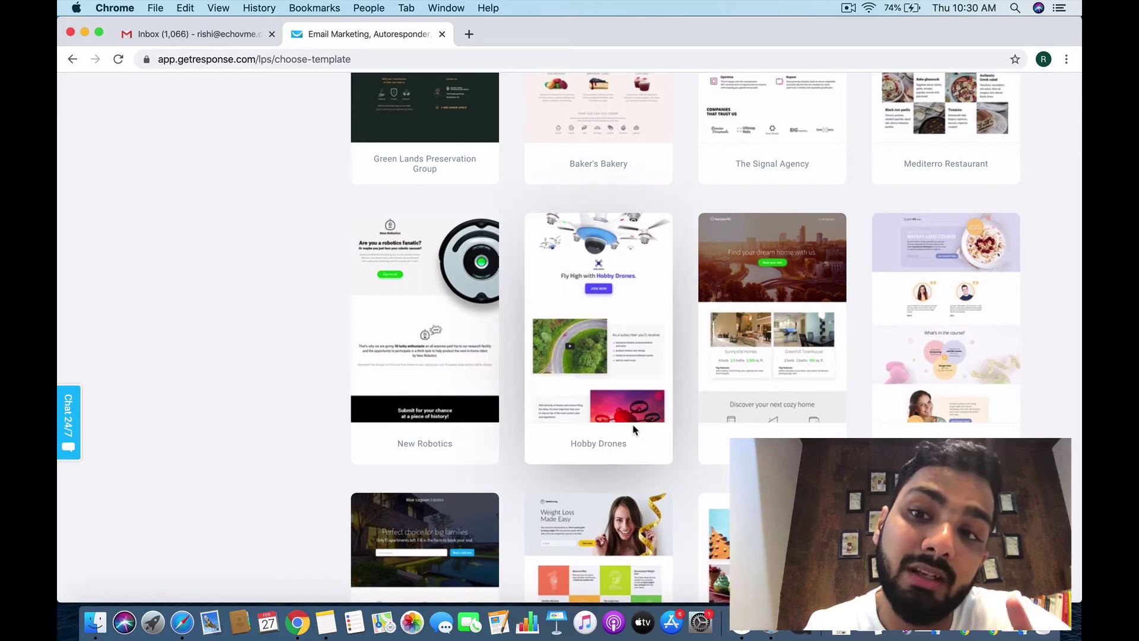
scroll(634, 431, up, 10)
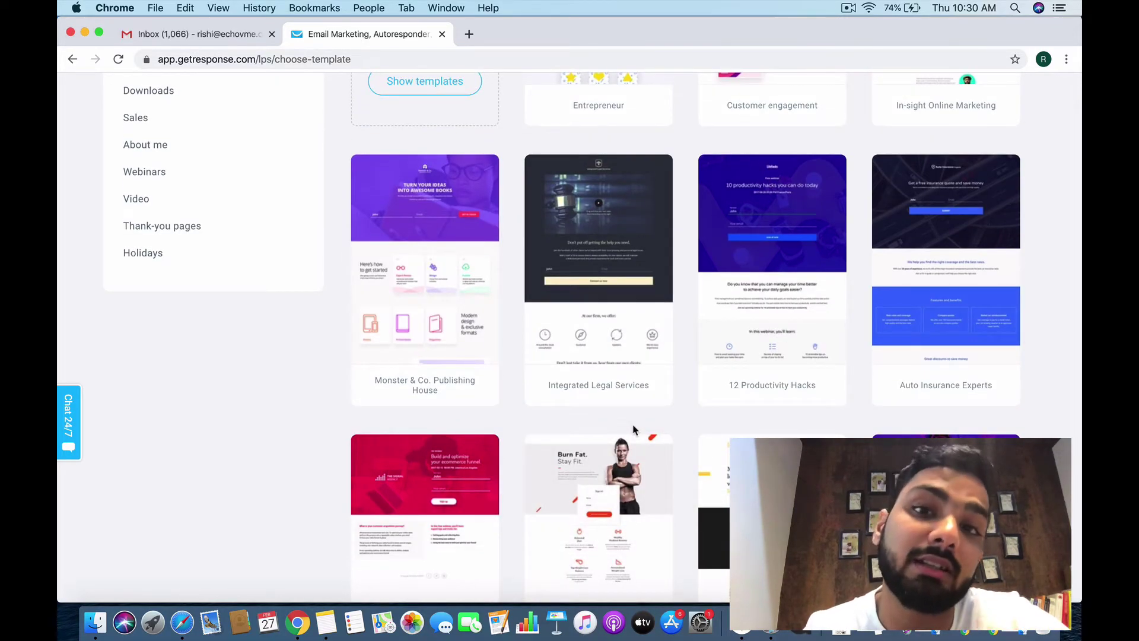
scroll(635, 428, up, 5)
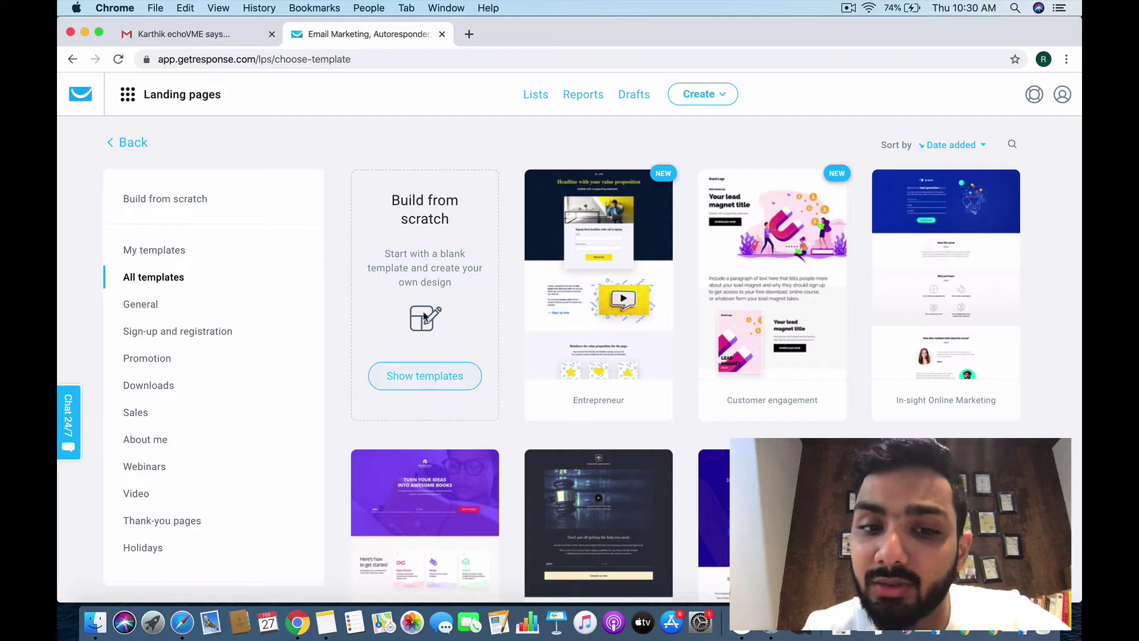
Step: Select the Language School template and name the landing page "Hi, testing"
scroll(569, 424, down, 15)
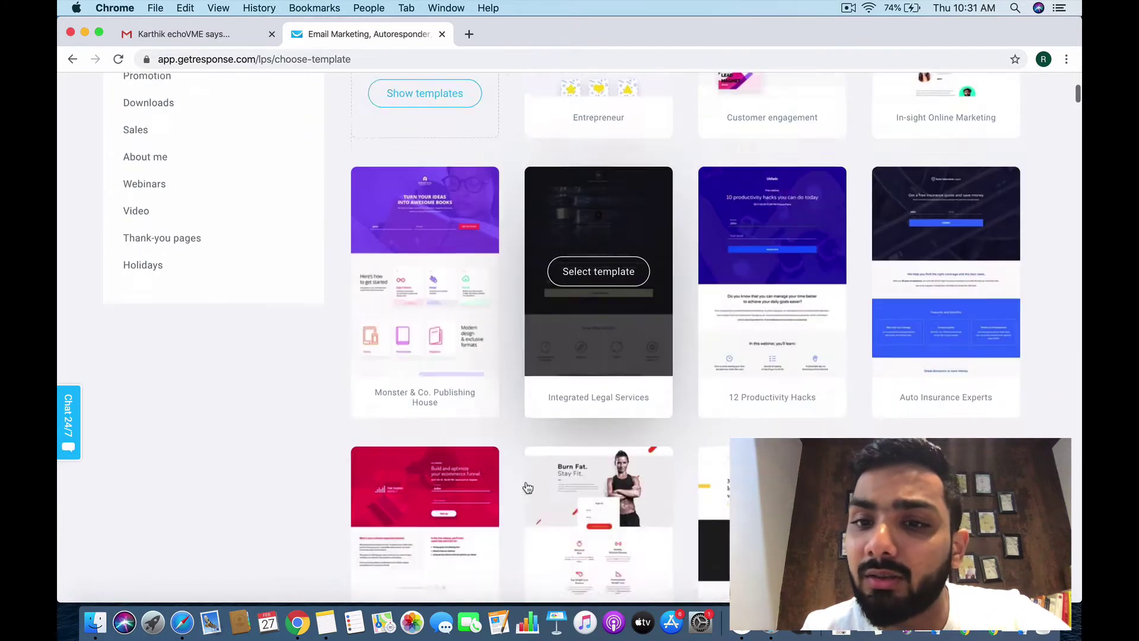
scroll(527, 486, up, 2)
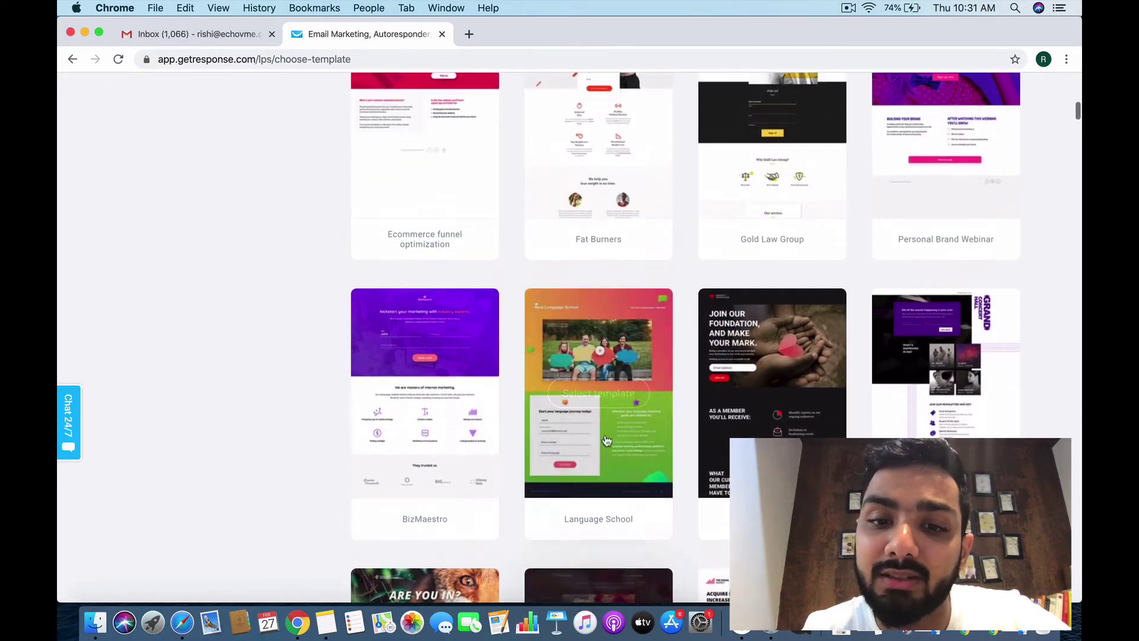
click(614, 408)
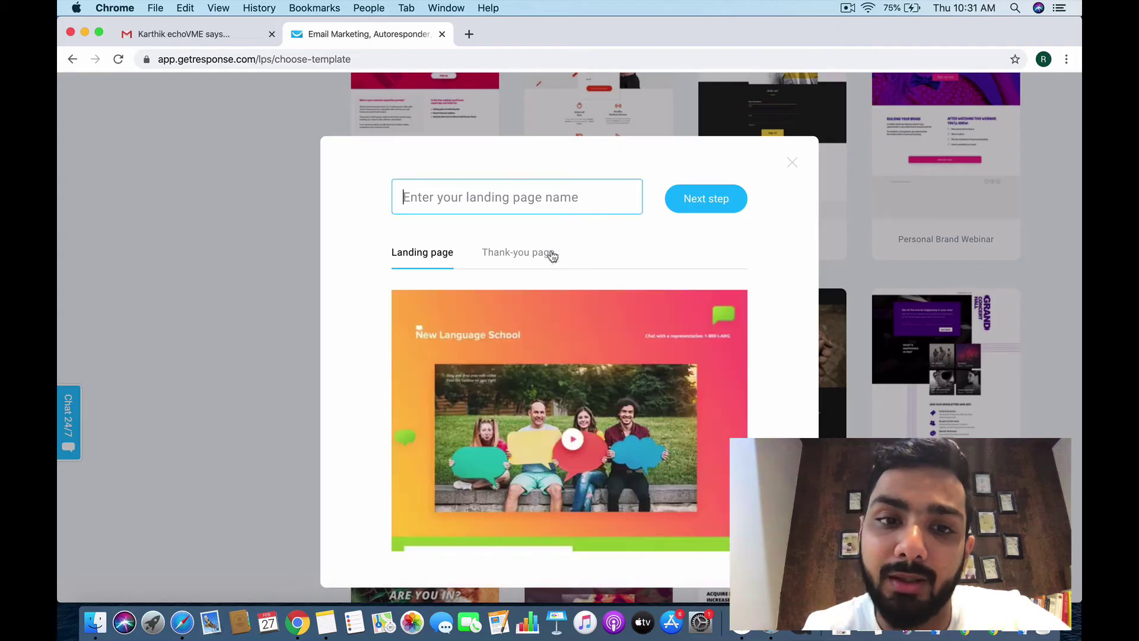
click(532, 193)
text(Hi)
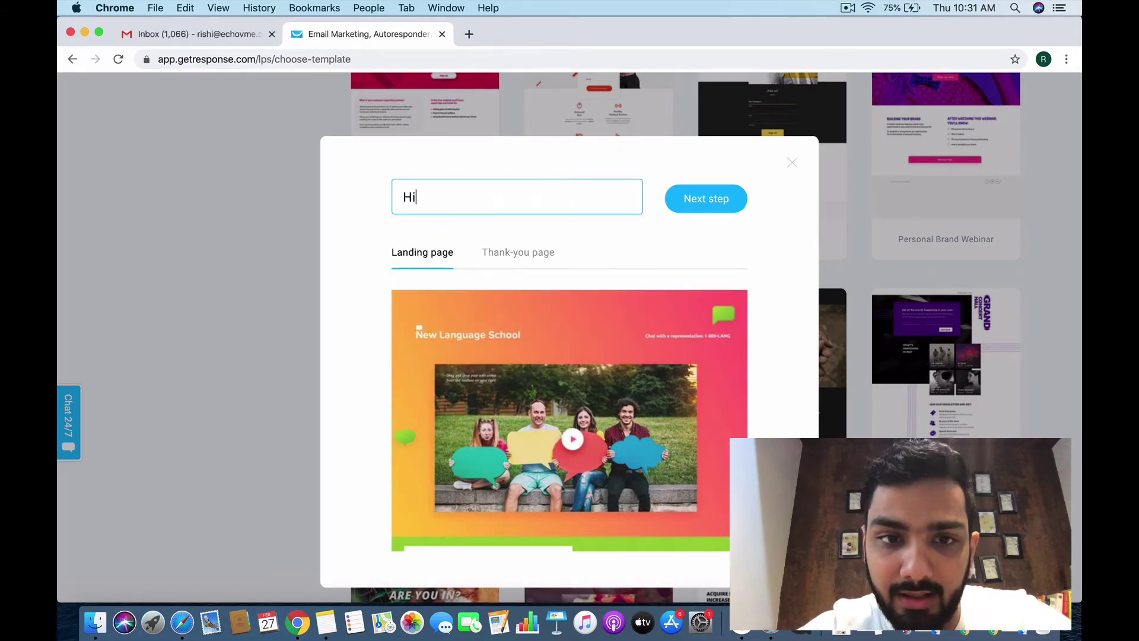
text(, testing)
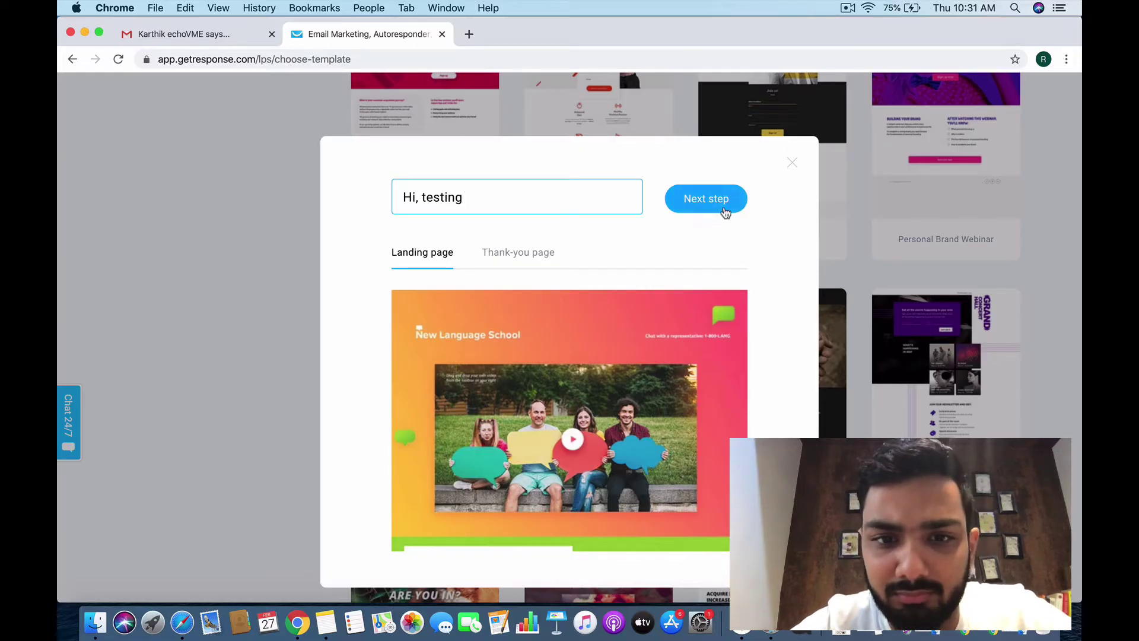
Step: Preview the Language School template's landing page and thank-you page, and close the template dialog
click(519, 255)
click(431, 262)
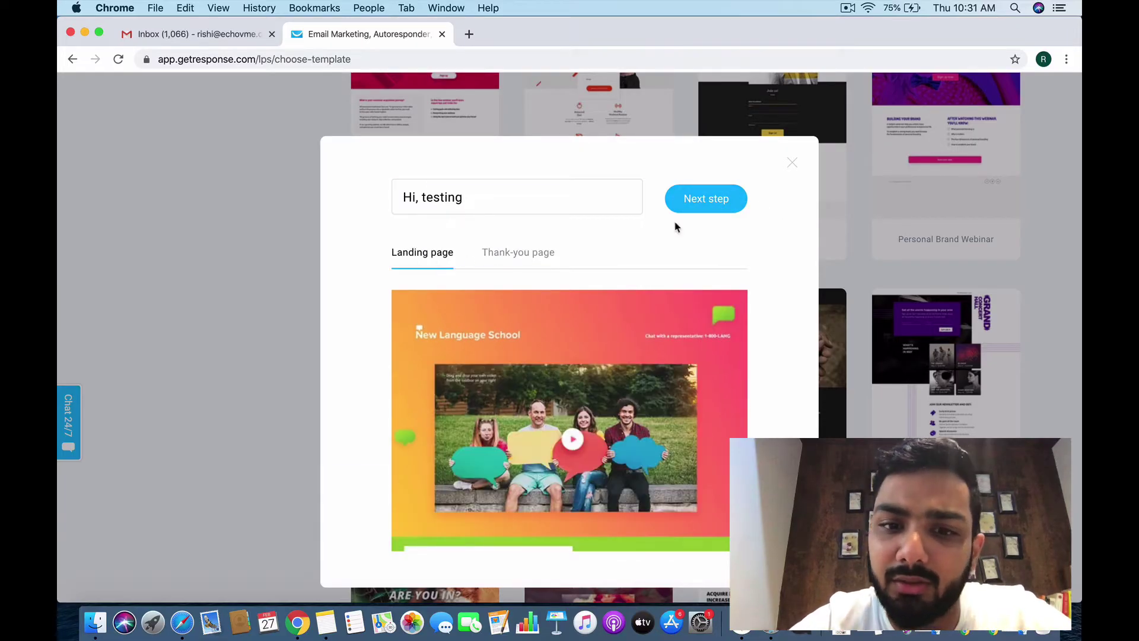
scroll(537, 377, down, 5)
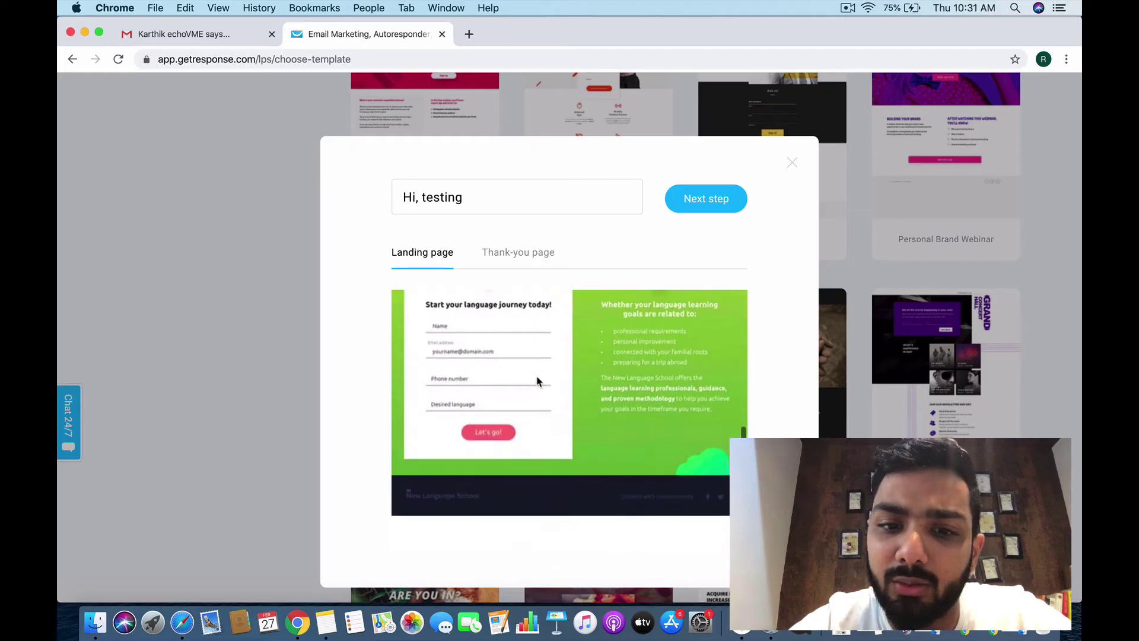
scroll(537, 380, up, 3)
click(542, 264)
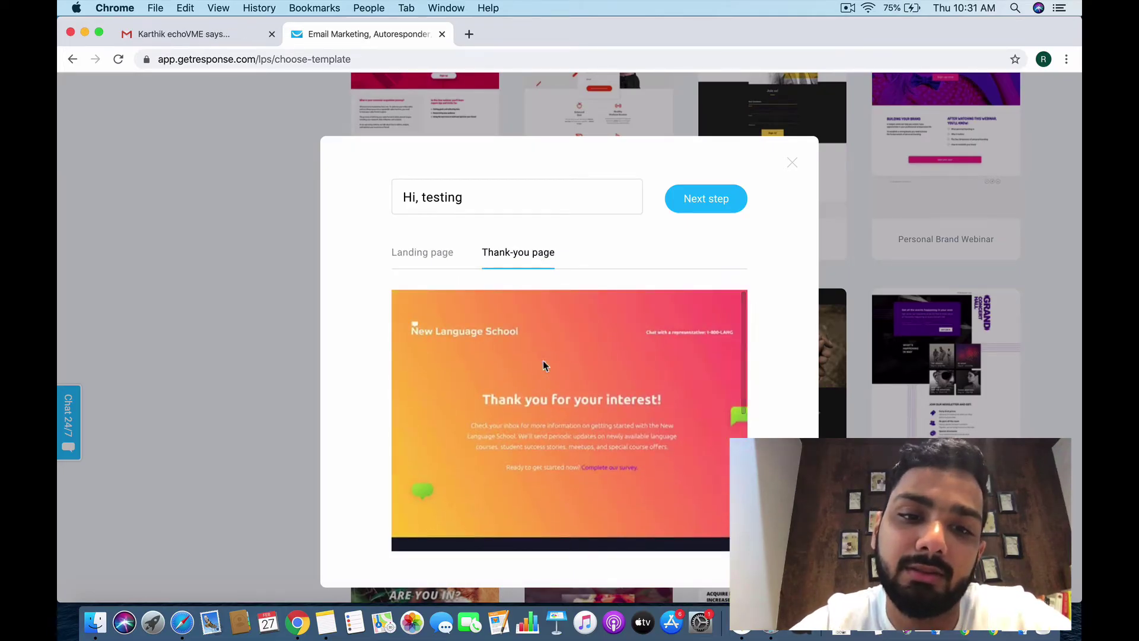
click(433, 255)
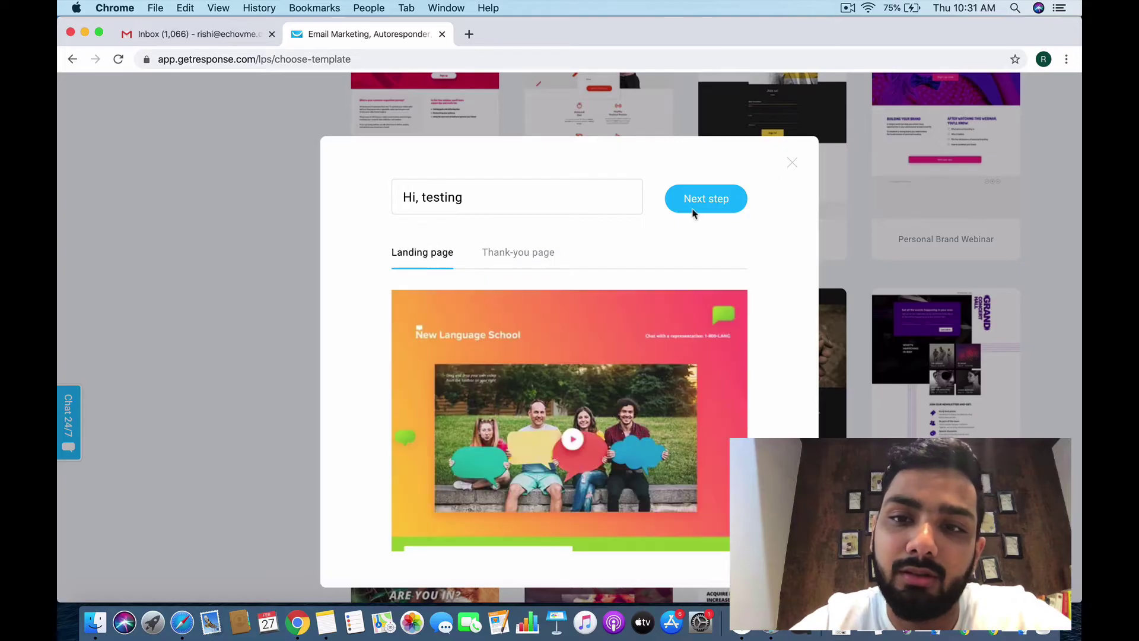
click(793, 163)
Step: Select the Non-profit donations template and name the landing page "NGO landing page lead"
scroll(800, 165, up, 2)
scroll(800, 165, down, 4)
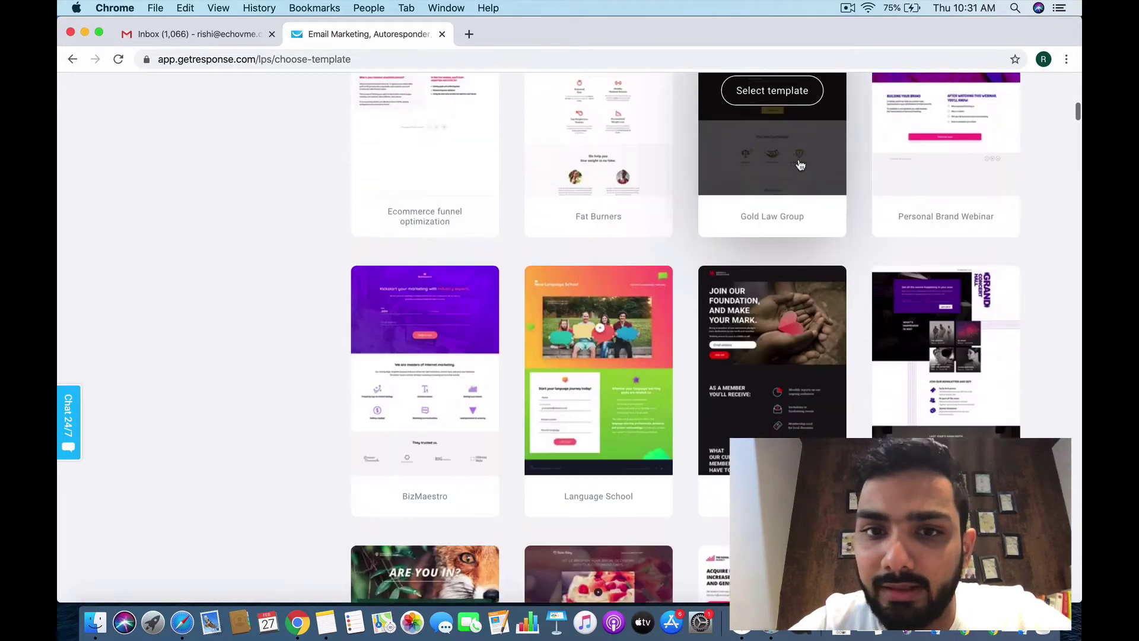
scroll(799, 165, down, 1)
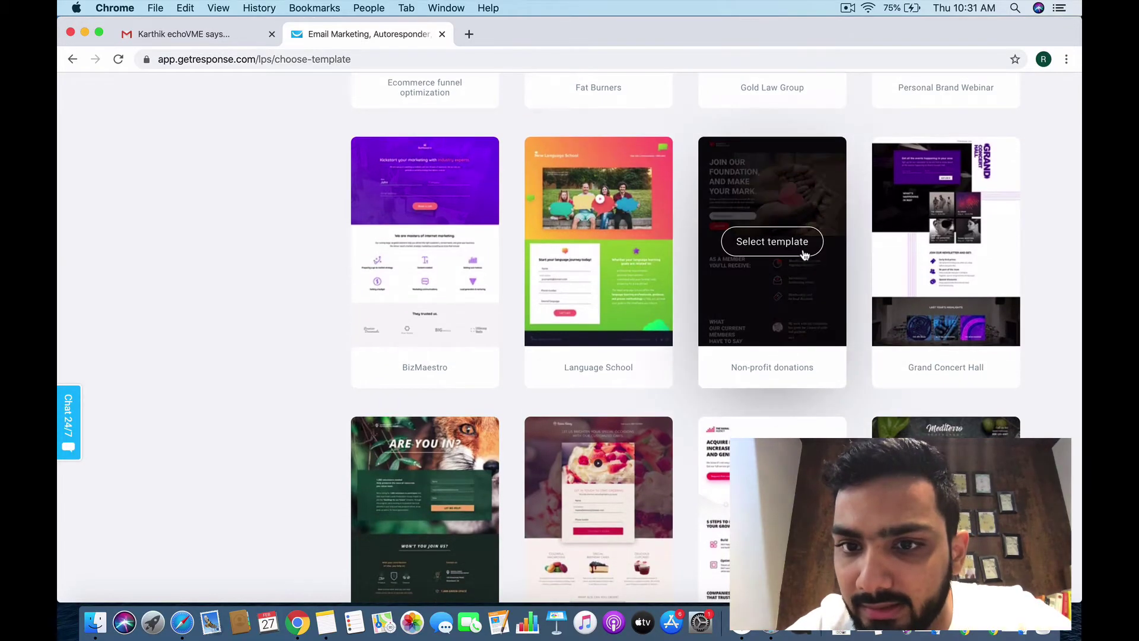
click(802, 251)
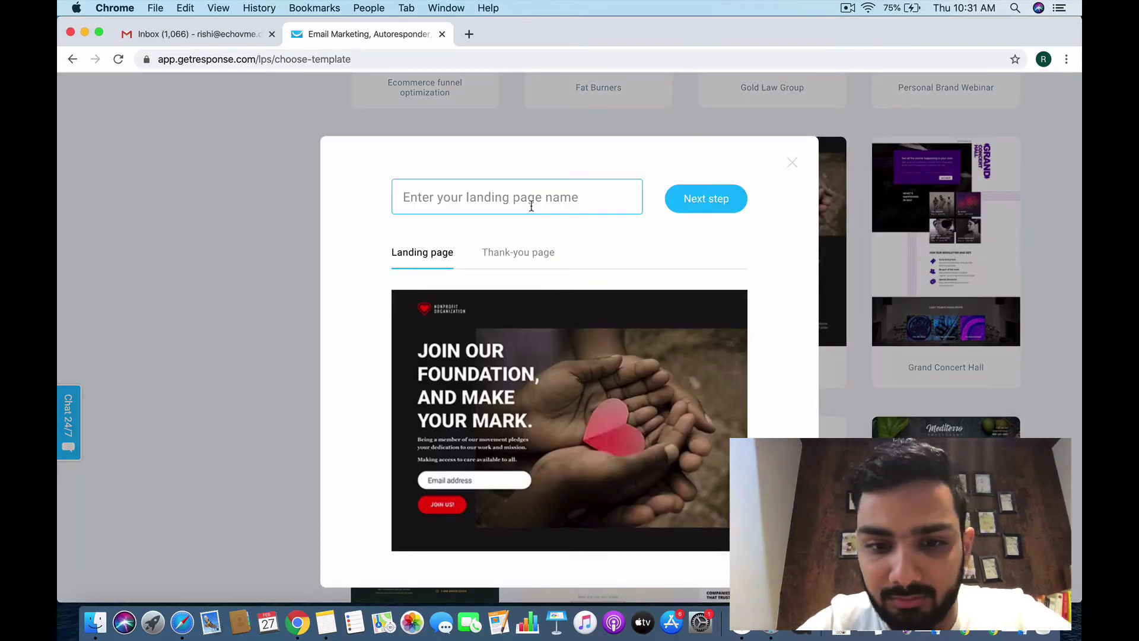
text(NG)
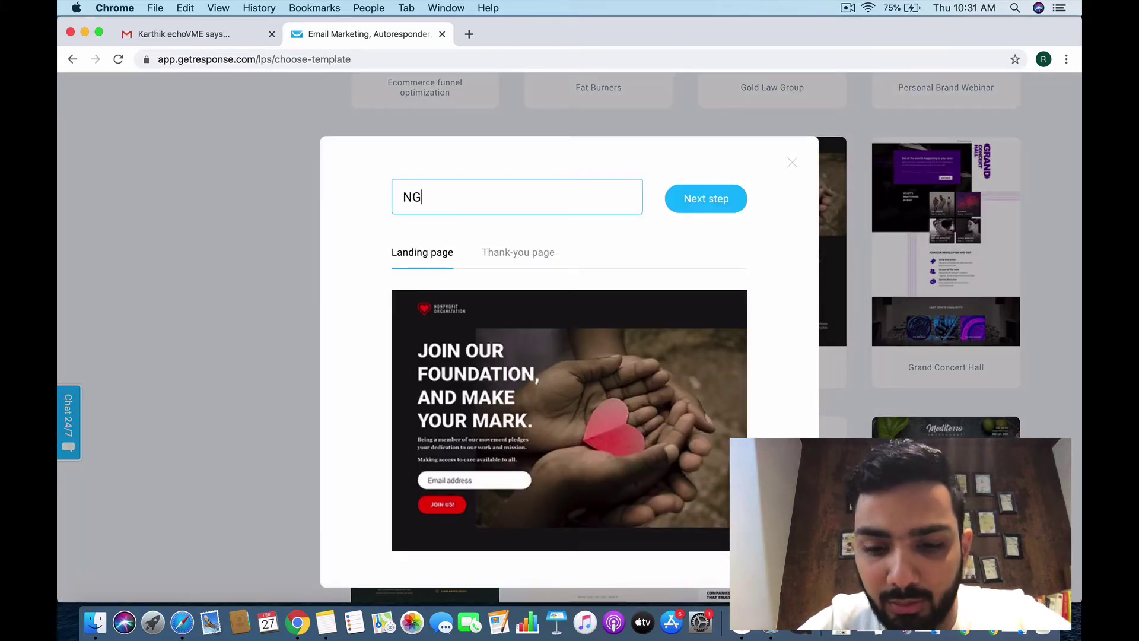
text(O landing page lead)
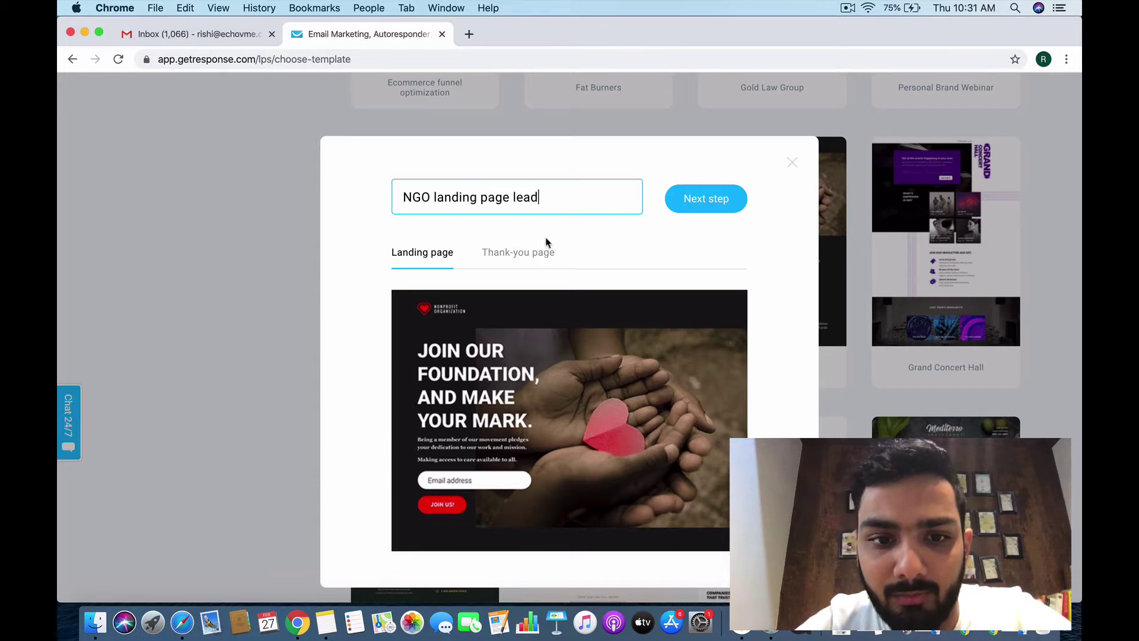
Step: Preview the template's thank-you page, return to the landing page preview and continue to the page editor
click(524, 255)
click(428, 261)
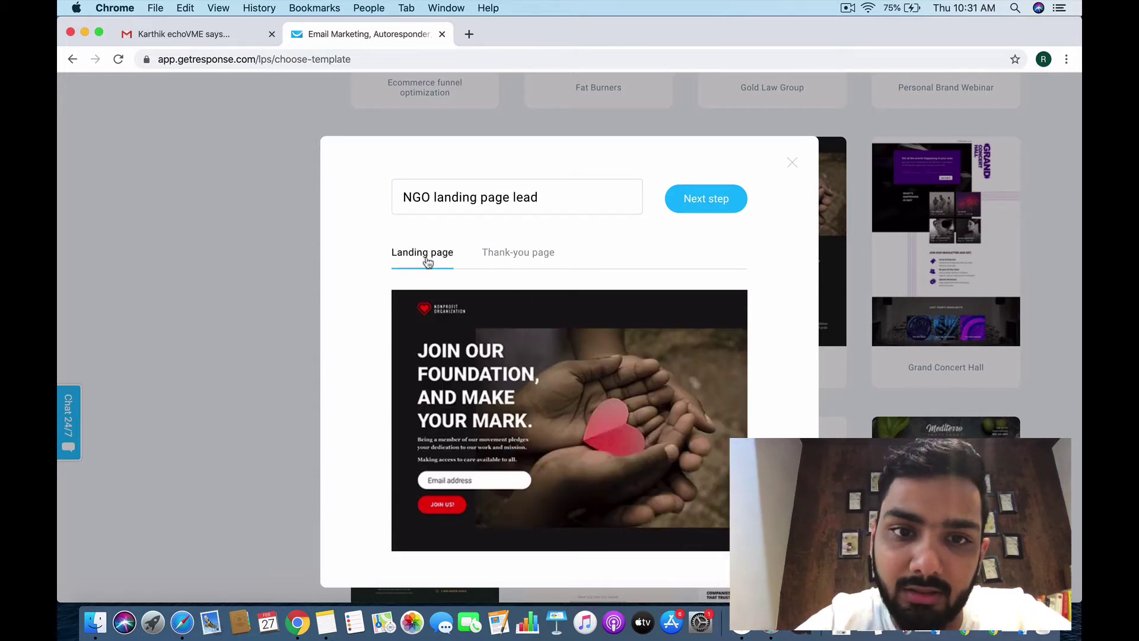
click(688, 205)
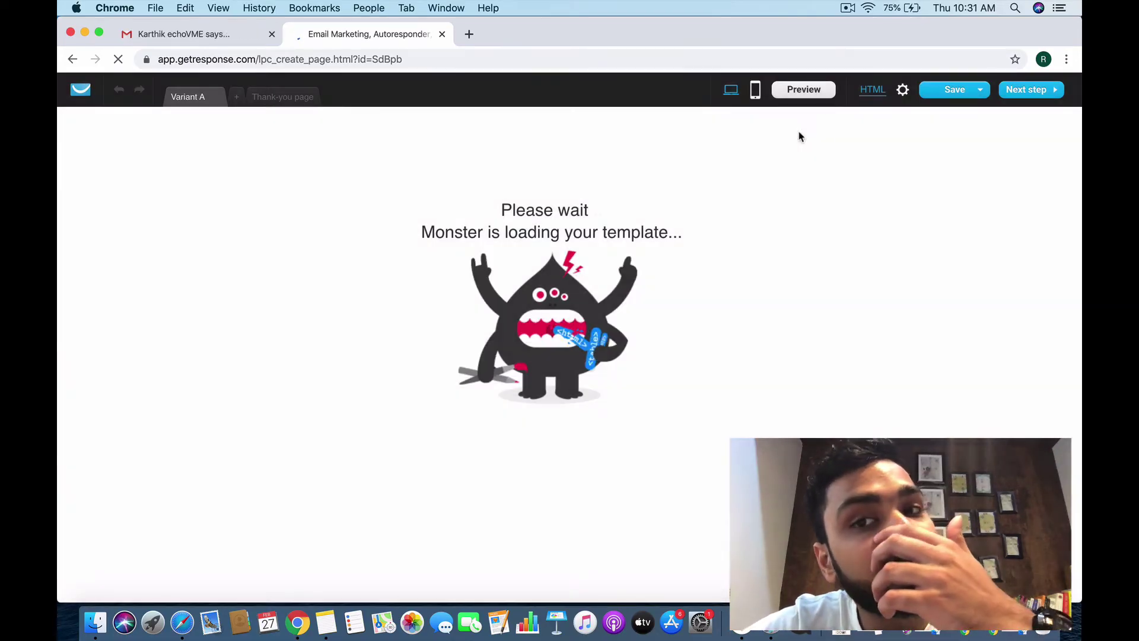
click(868, 8)
click(867, 8)
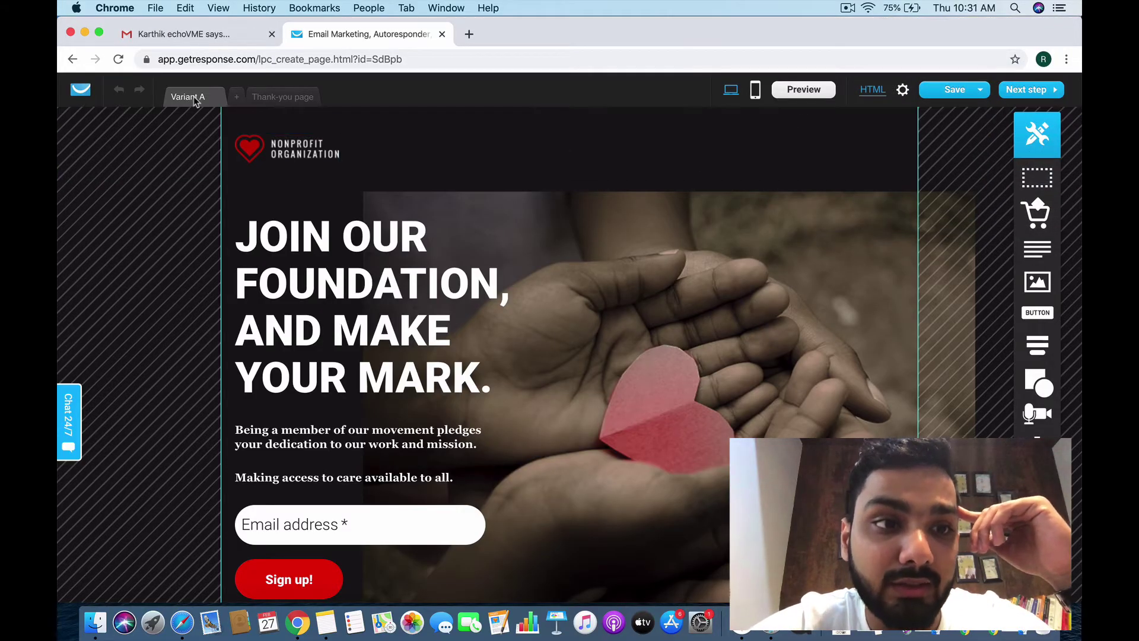
Step: Add a second page variant, relabel its sign-up button "BECOME A VIP MEMBER !" and widen the button to fit the text on one line
click(236, 97)
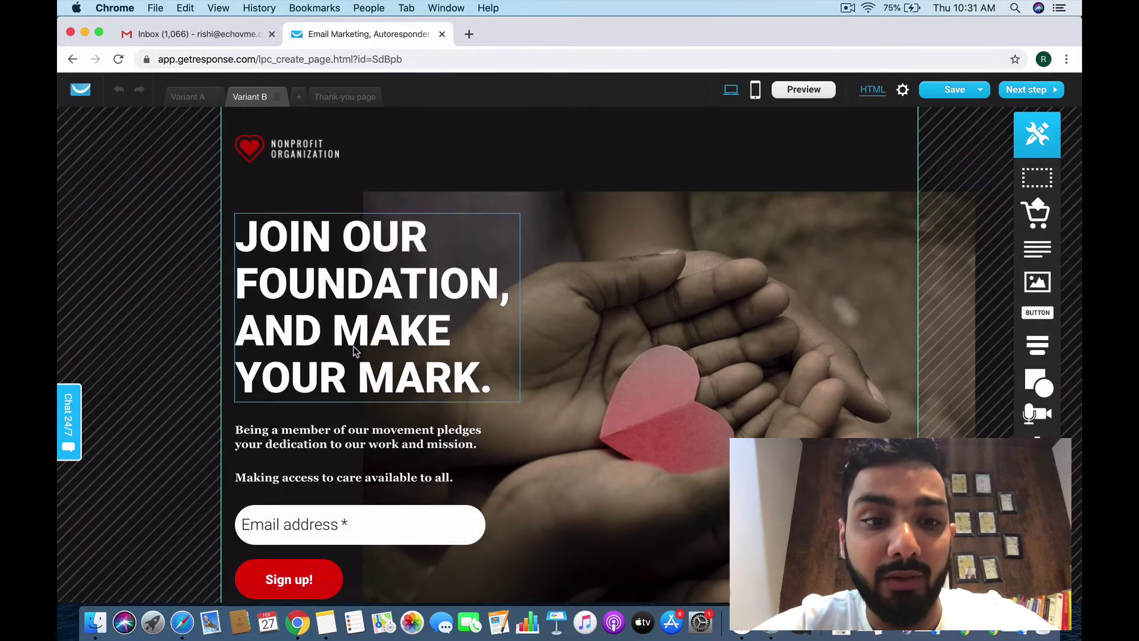
scroll(354, 351, down, 2)
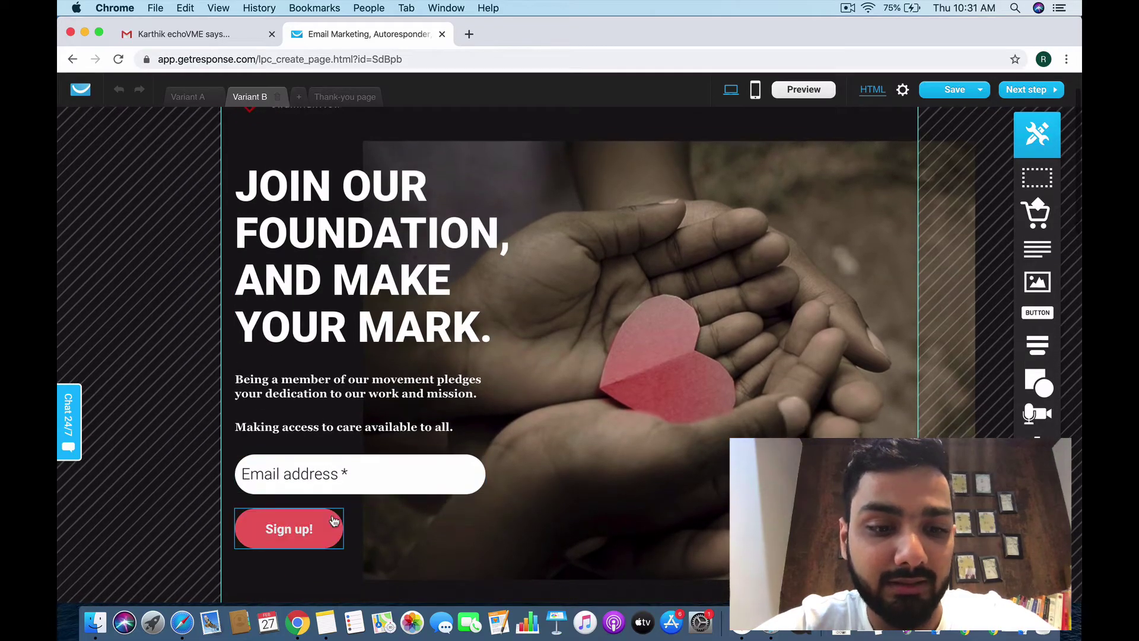
double_click(311, 535)
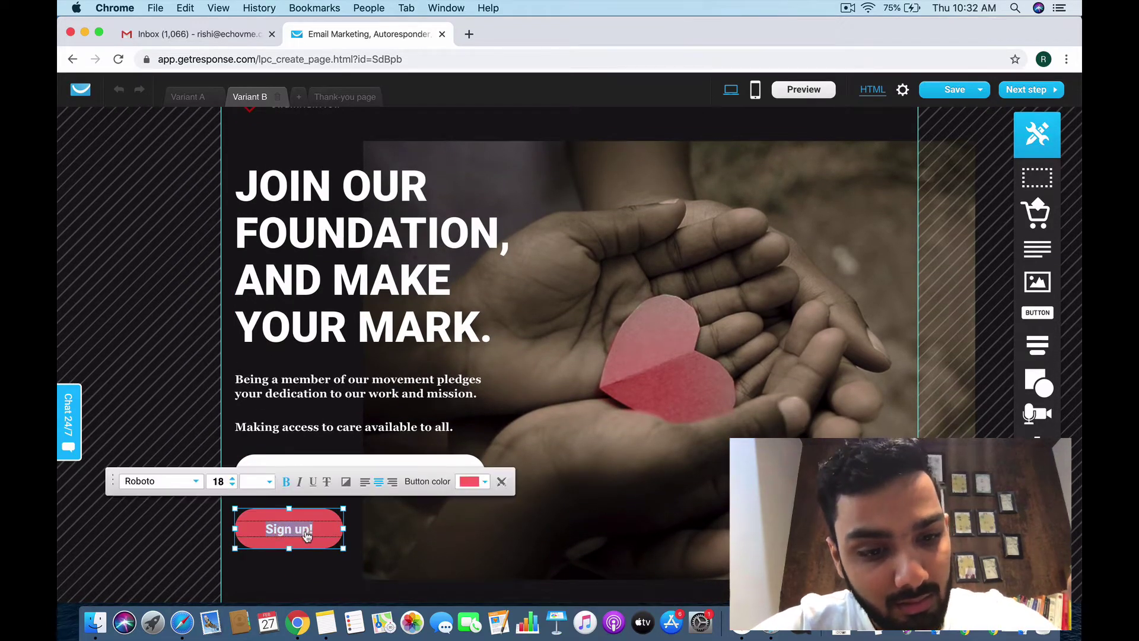
key(BackSpace)
key(BackSpace)
key(BackSpace)
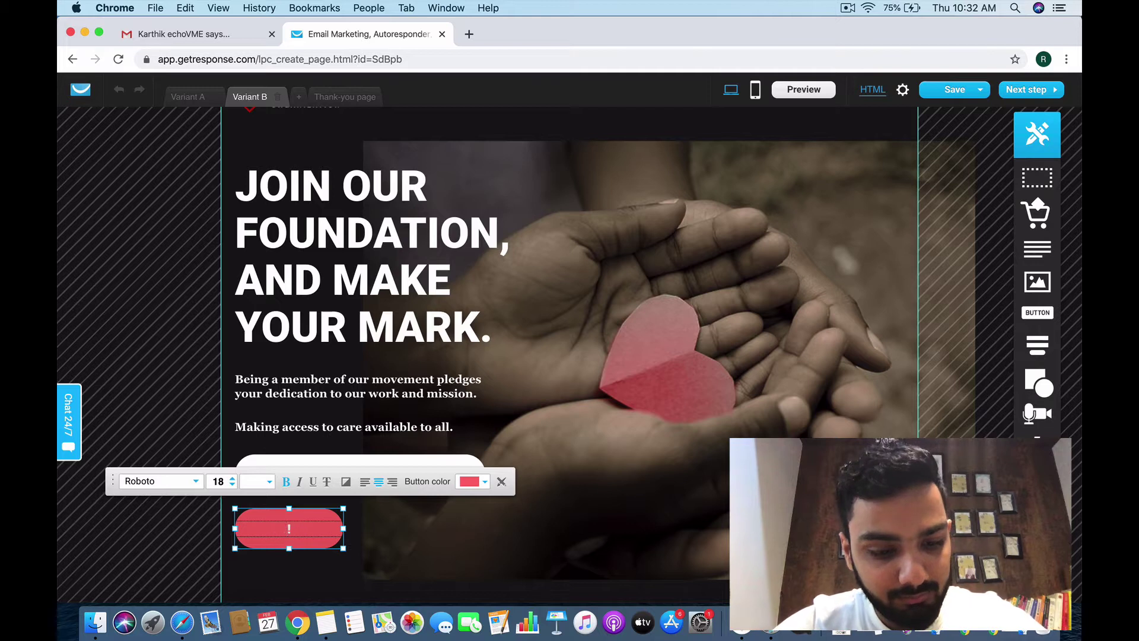
text(BECOME A VIP MEM)
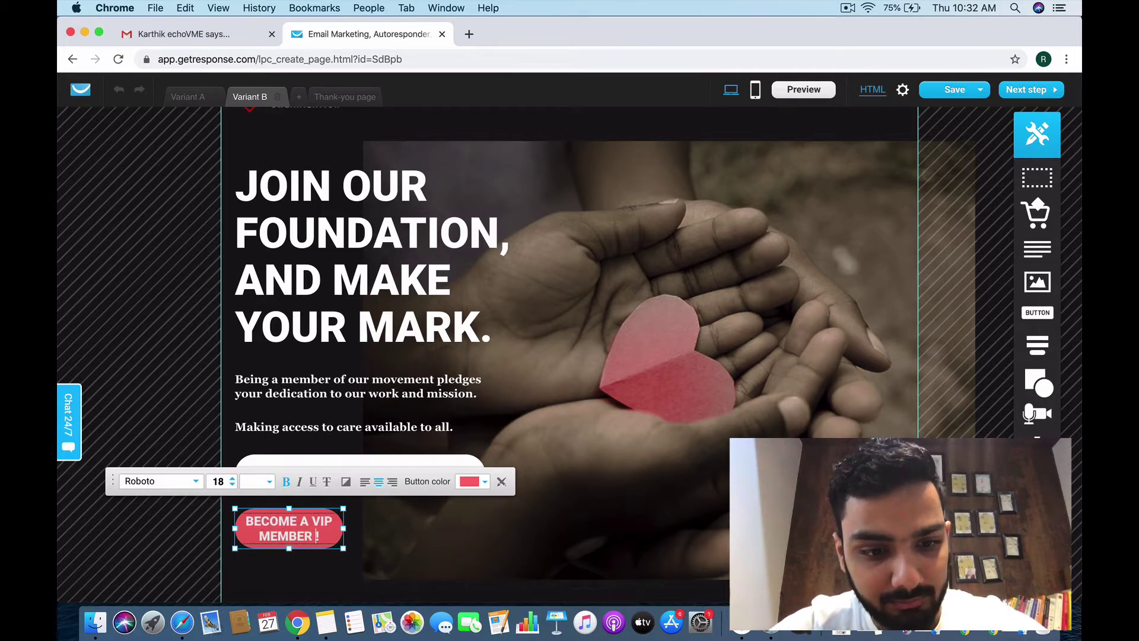
text(BER)
drag(344, 528, 414, 528)
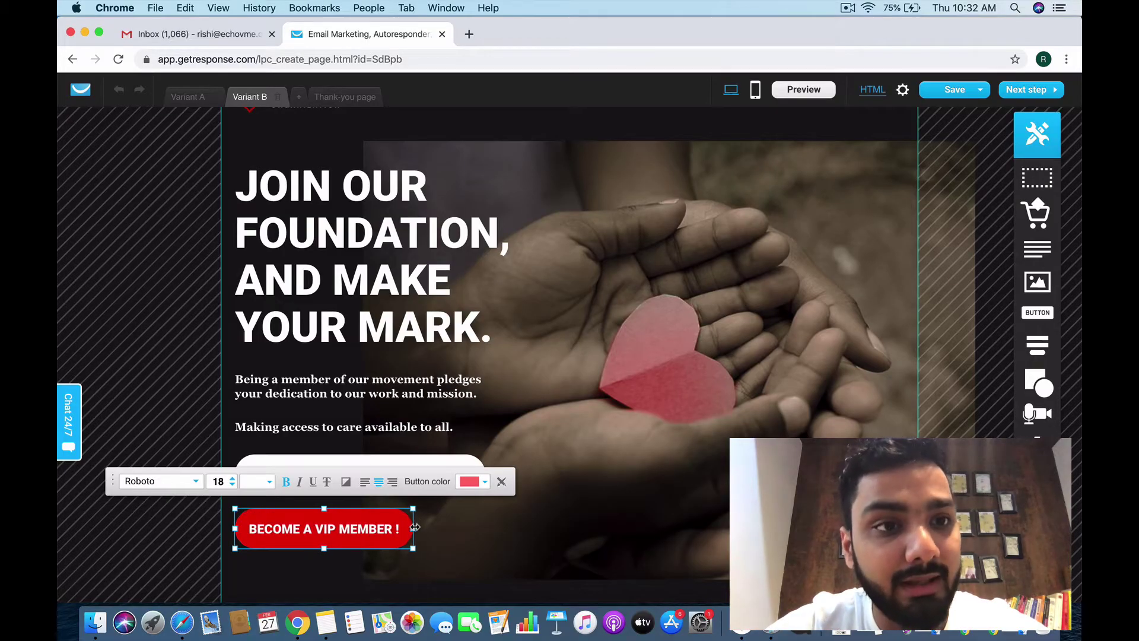
click(396, 419)
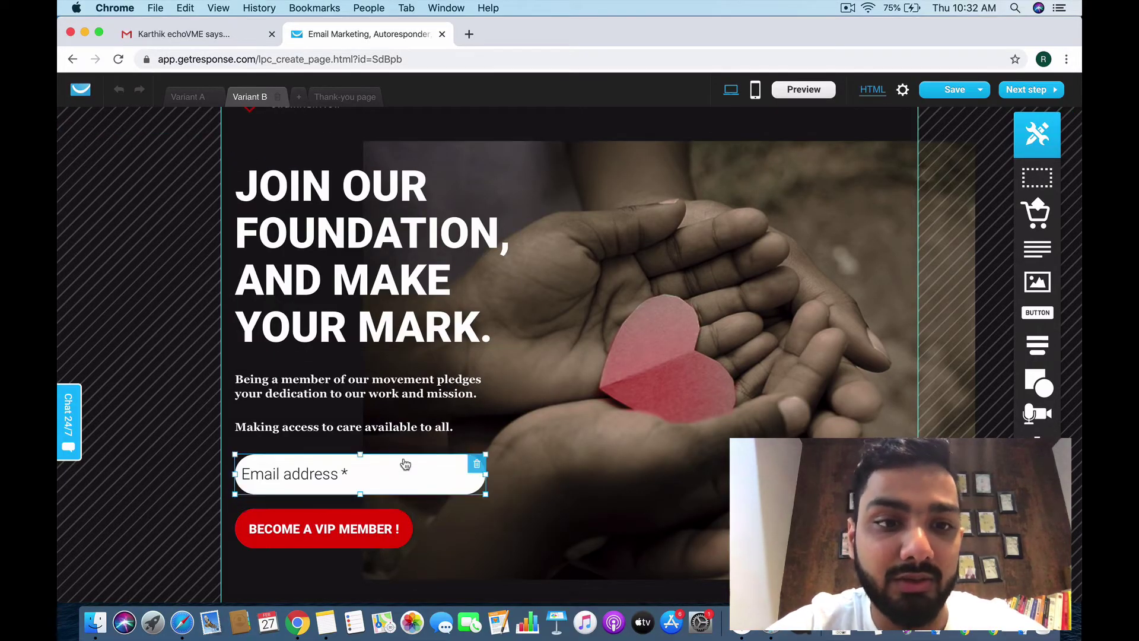
Step: Change the end of Variant B's headline to "TRANSFORM LIVES." and widen the headline box so "AND TRANSFORM" fits on one line
double_click(468, 319)
click(471, 321)
key(BackSpace)
key(BackSpace)
key(BackSpace)
key(BackSpace)
key(BackSpace)
key(BackSpace)
key(BackSpace)
key(BackSpace)
key(BackSpace)
key(BackSpace)
key(BackSpace)
key(BackSpace)
key(BackSpace)
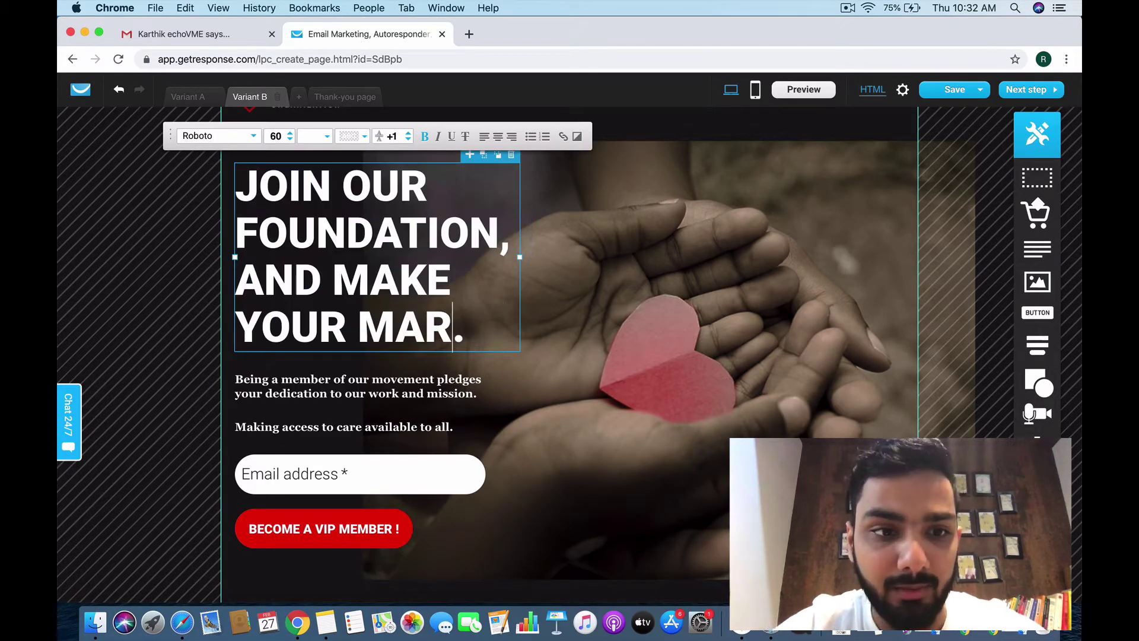
key(BackSpace)
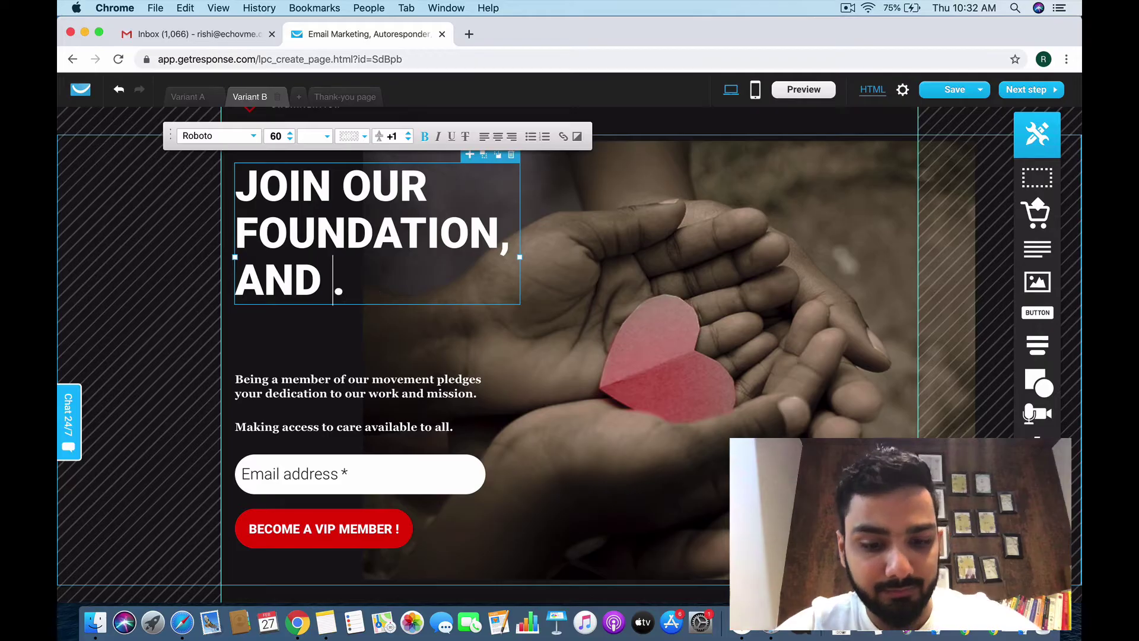
text(TRANSFORM LIVES)
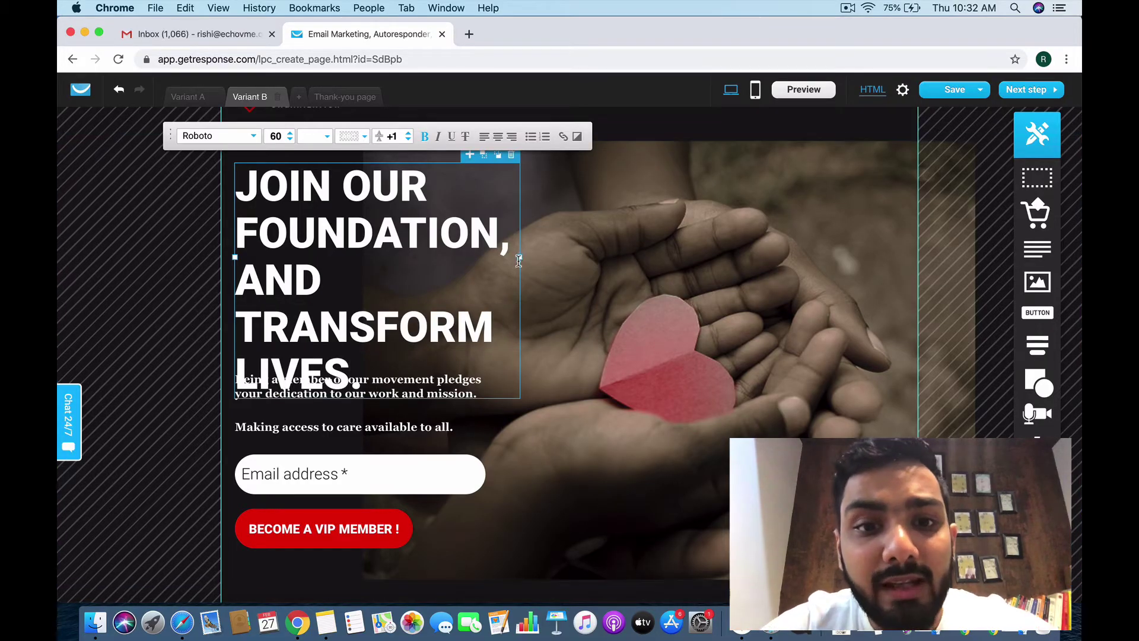
drag(521, 259, 604, 250)
click(653, 303)
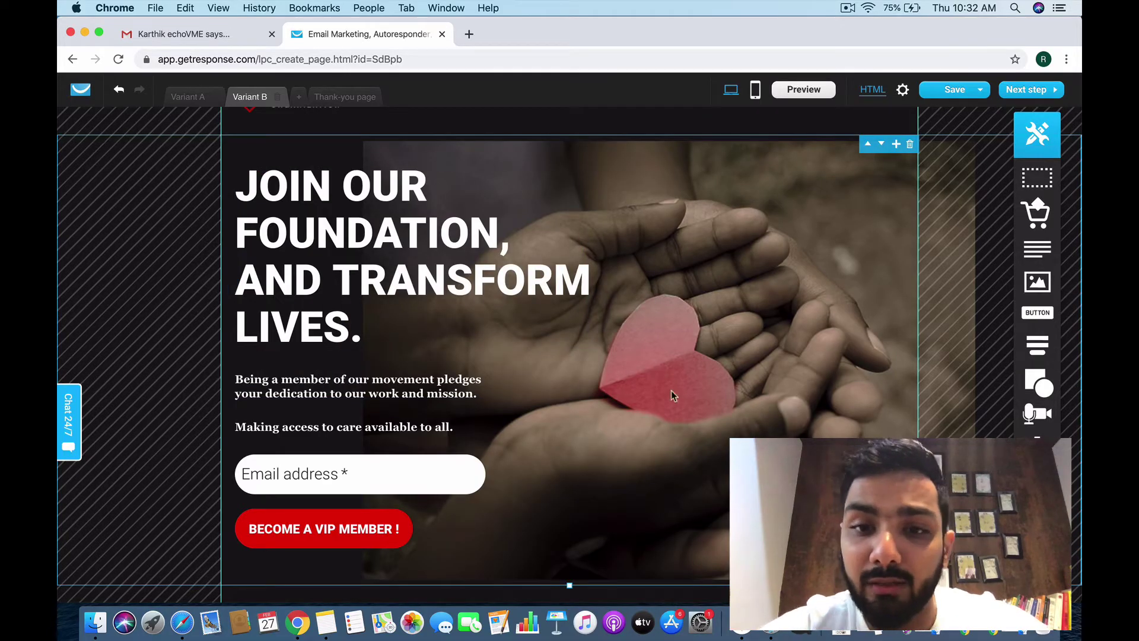
Step: Compare the original Variant A with the edited Variant B, and add a third page variant based on Variant B
click(198, 98)
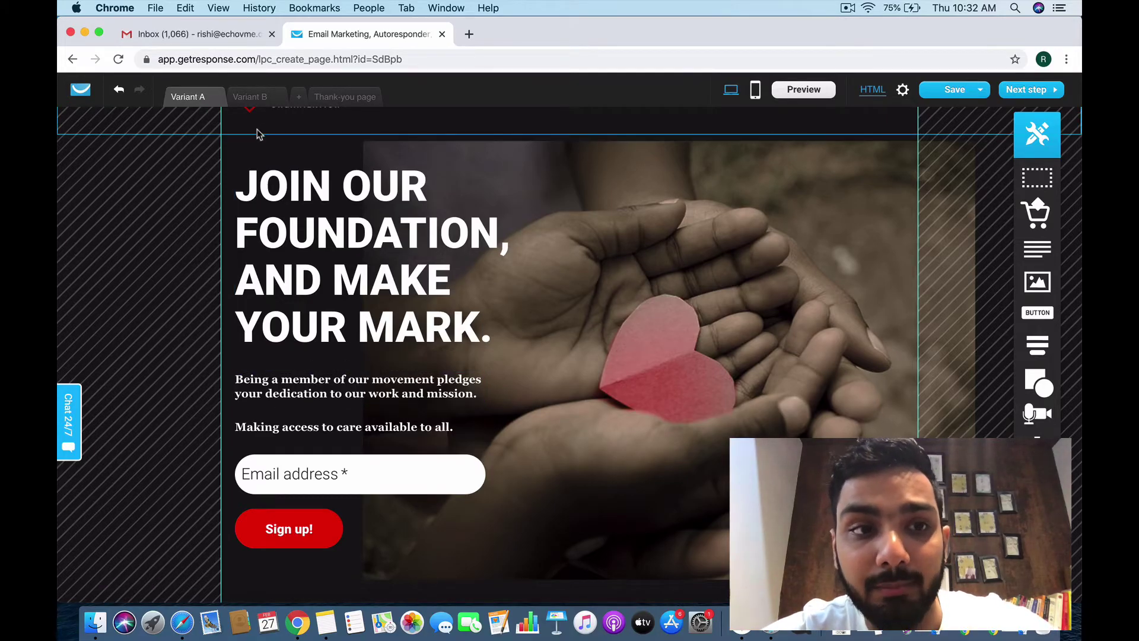
click(254, 99)
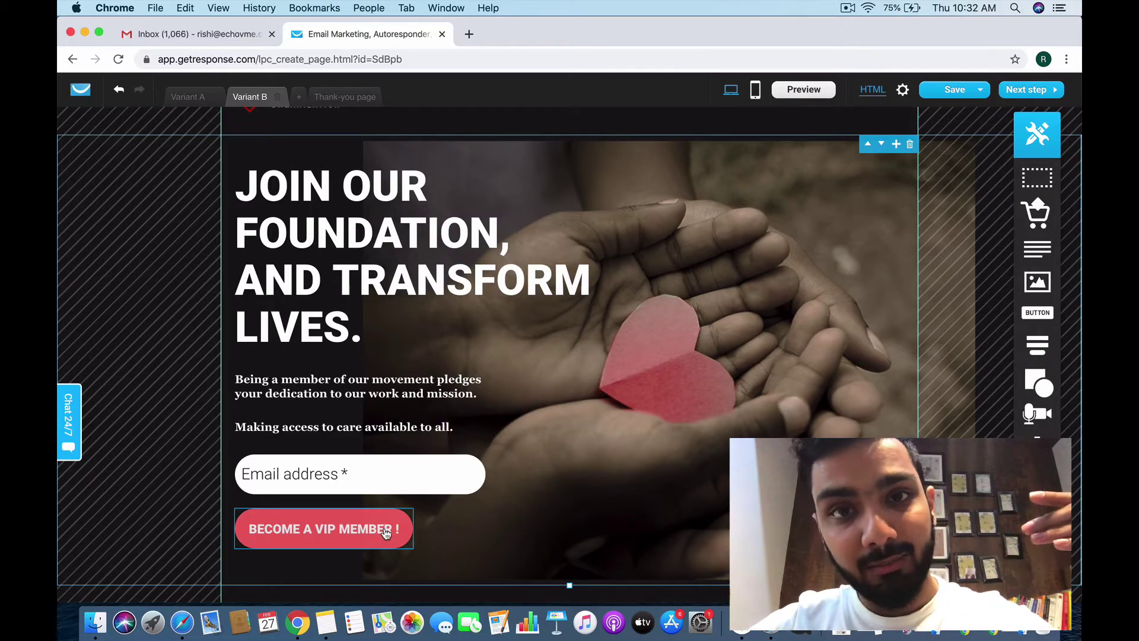
scroll(386, 534, down, 1)
scroll(386, 533, up, 3)
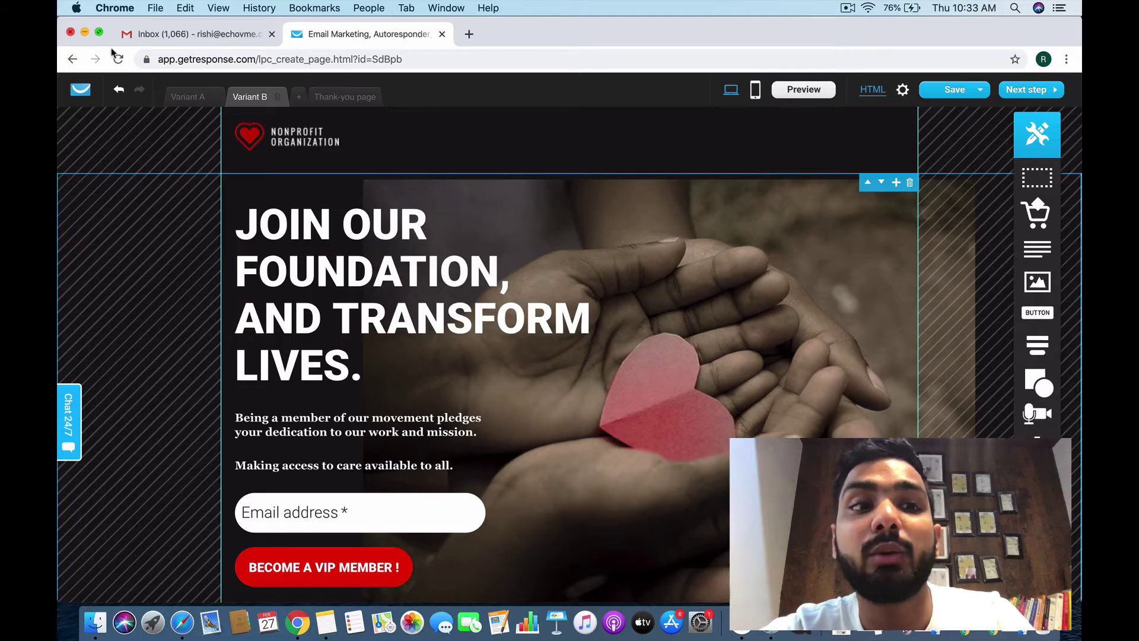
click(217, 102)
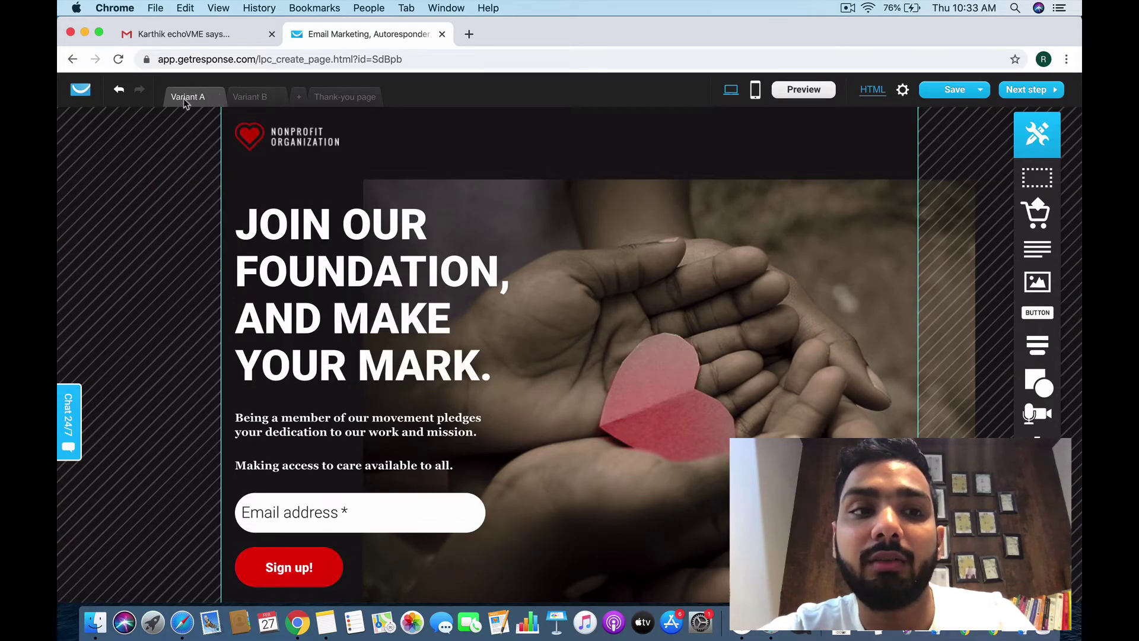
click(277, 96)
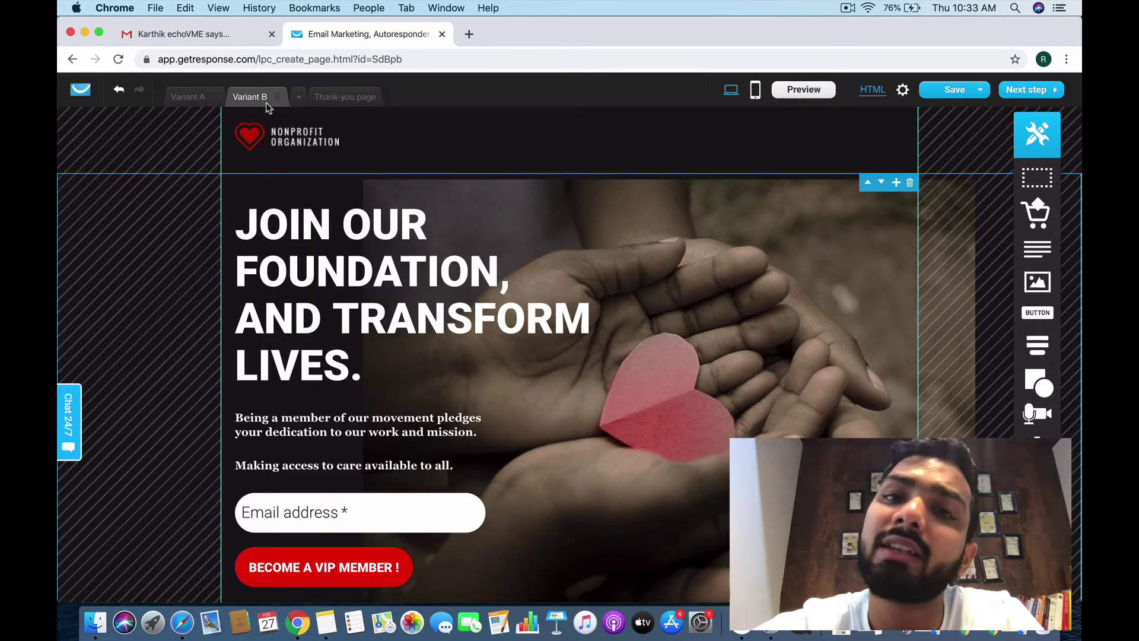
click(299, 98)
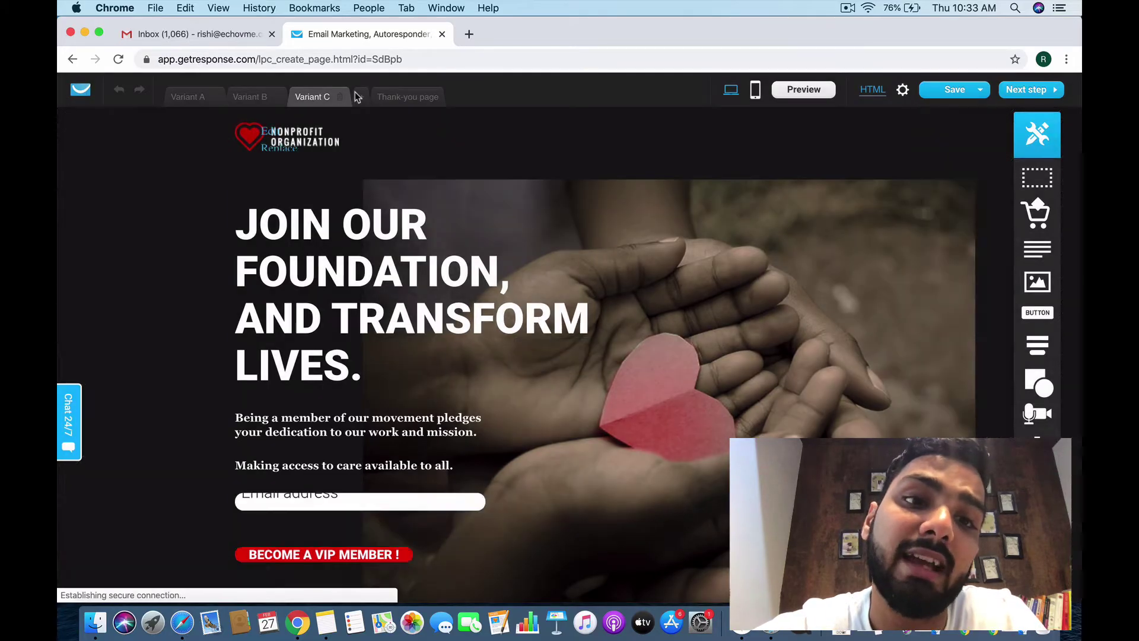
click(261, 98)
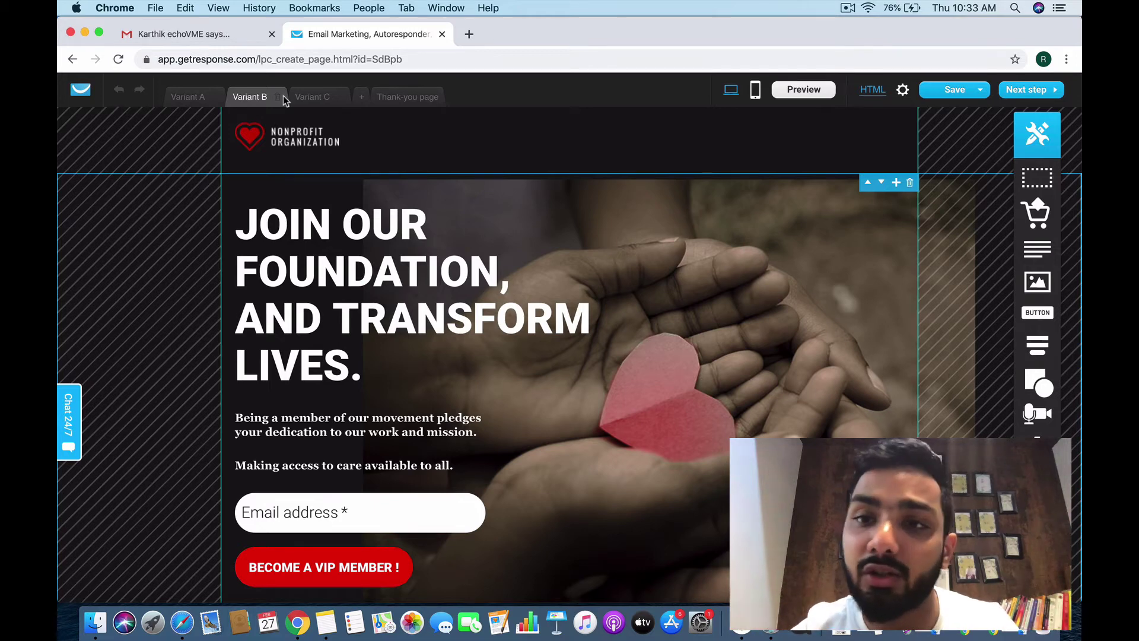
Step: Review the thank-you page's headline, confirmation text and background image
click(379, 98)
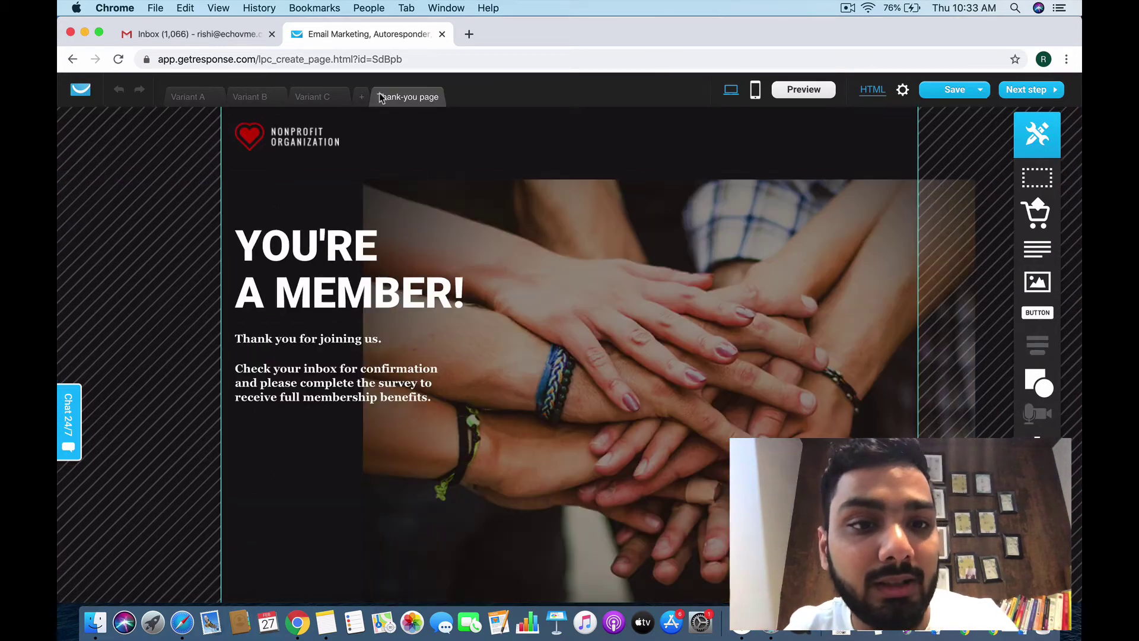
scroll(369, 295, down, 2)
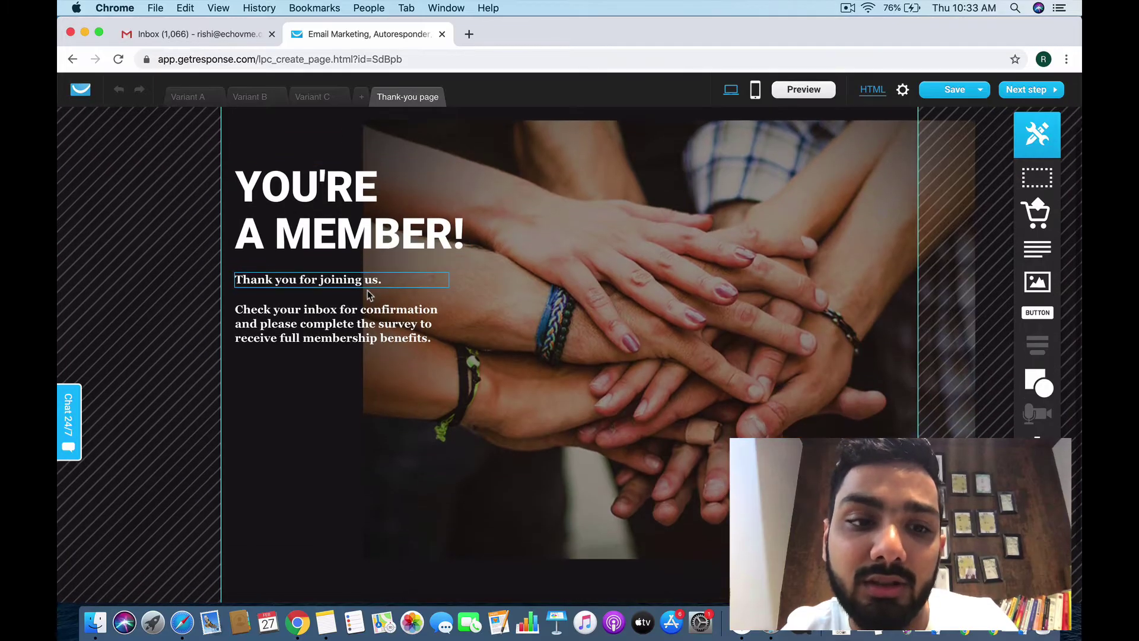
scroll(379, 305, up, 2)
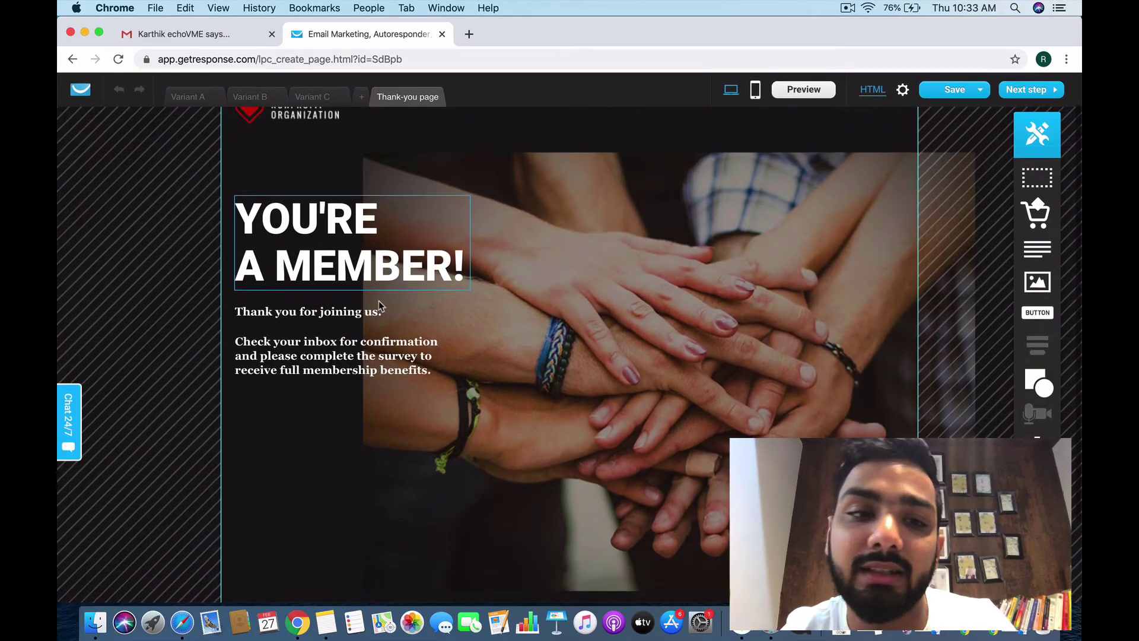
scroll(268, 196, up, 2)
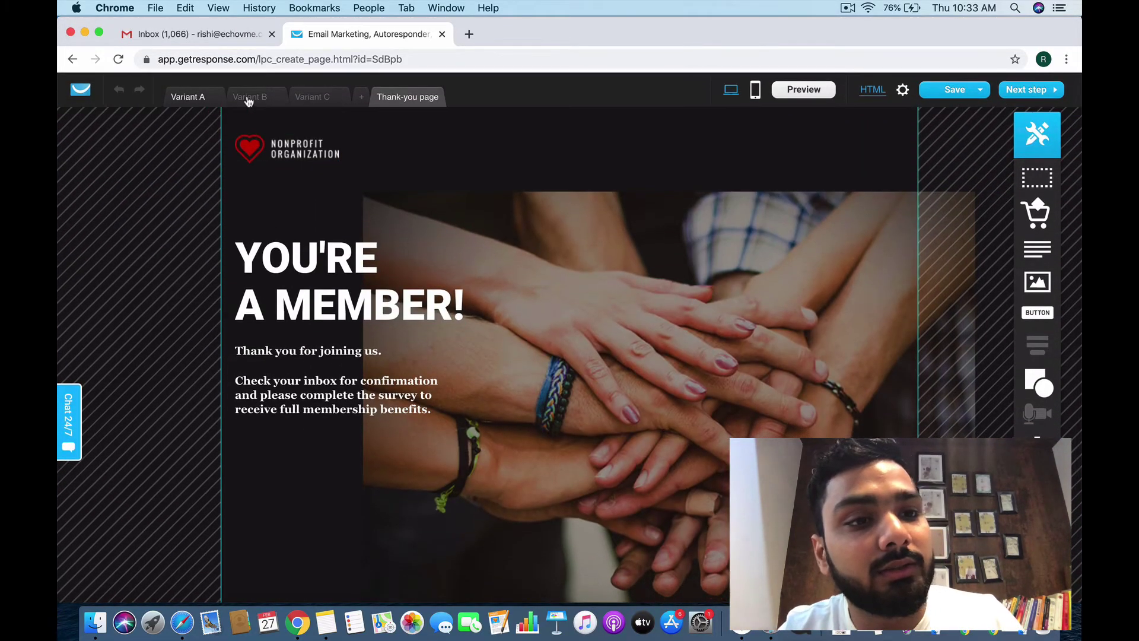
Step: Create the mobile version of the thank-you page and return to its desktop version
click(756, 90)
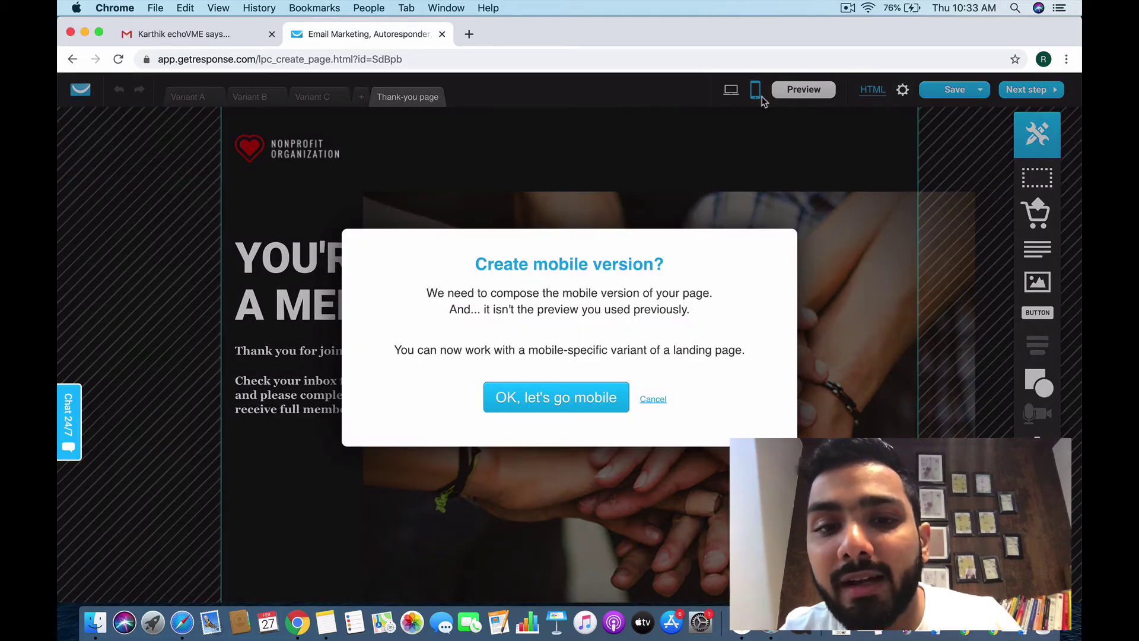
click(583, 408)
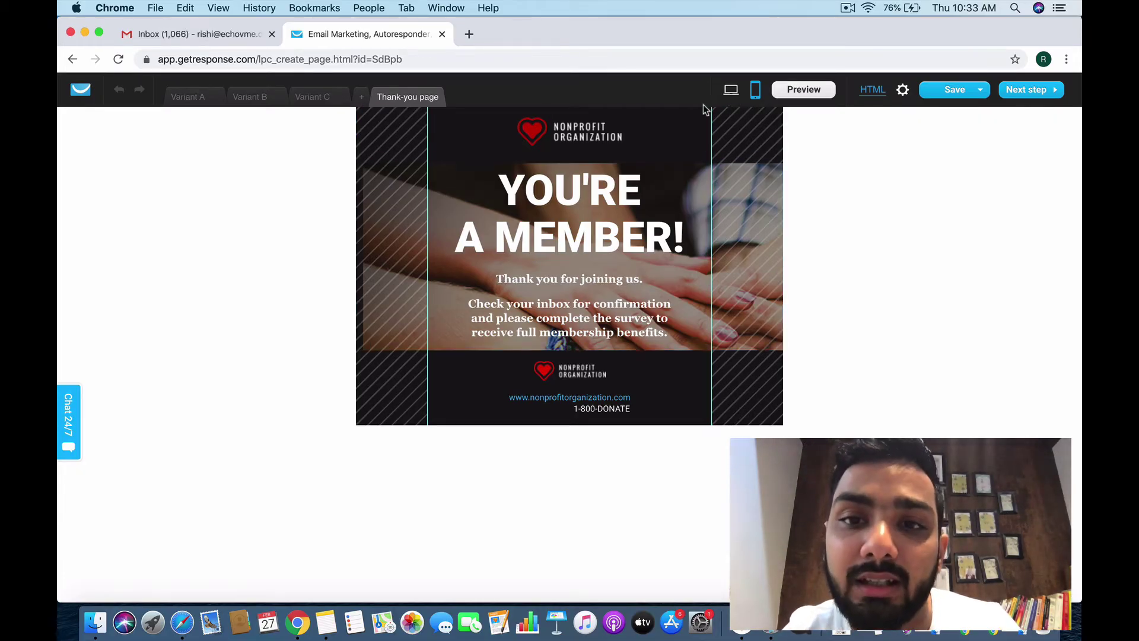
click(731, 92)
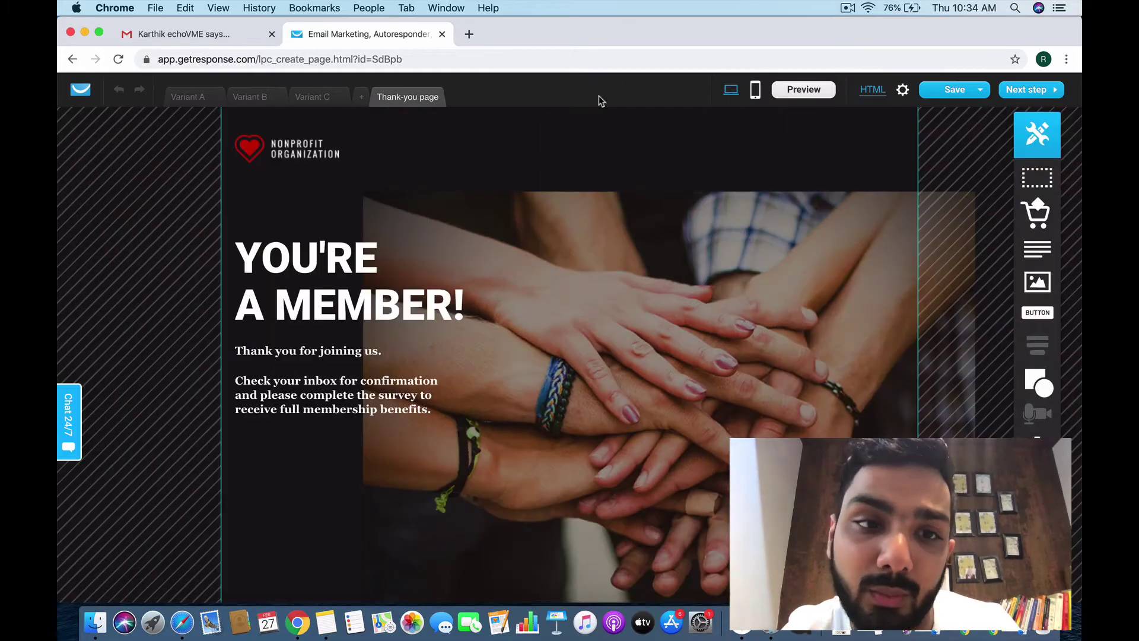
Step: Create the mobile version of Variant A, look through its full layout and return to the desktop version
click(203, 97)
click(756, 91)
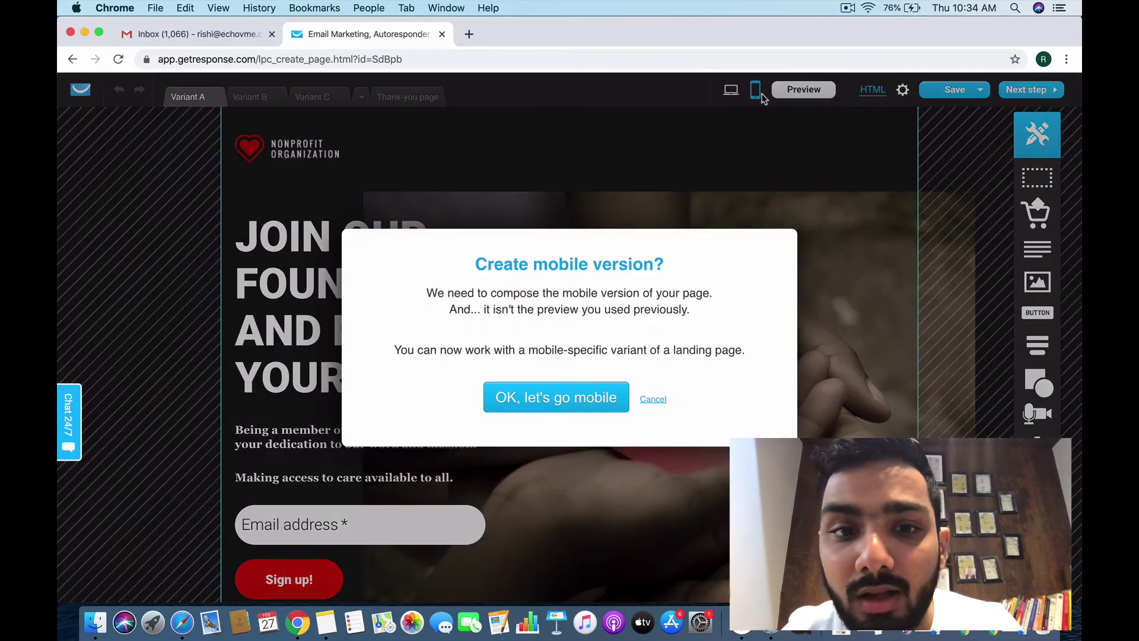
click(592, 396)
scroll(584, 473, down, 3)
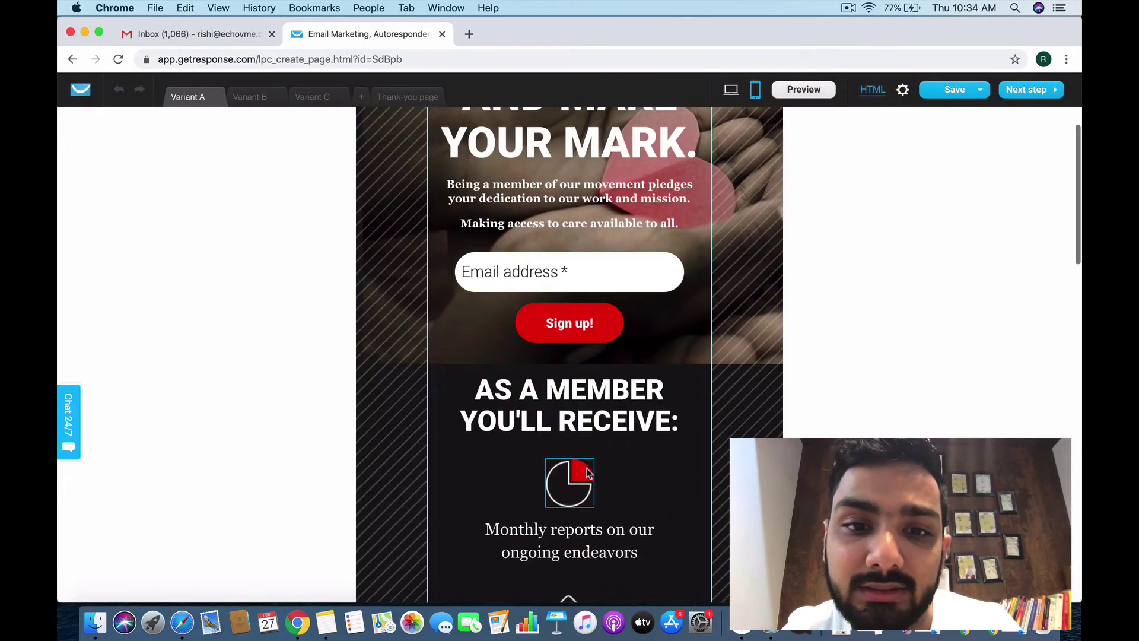
scroll(639, 385, up, 3)
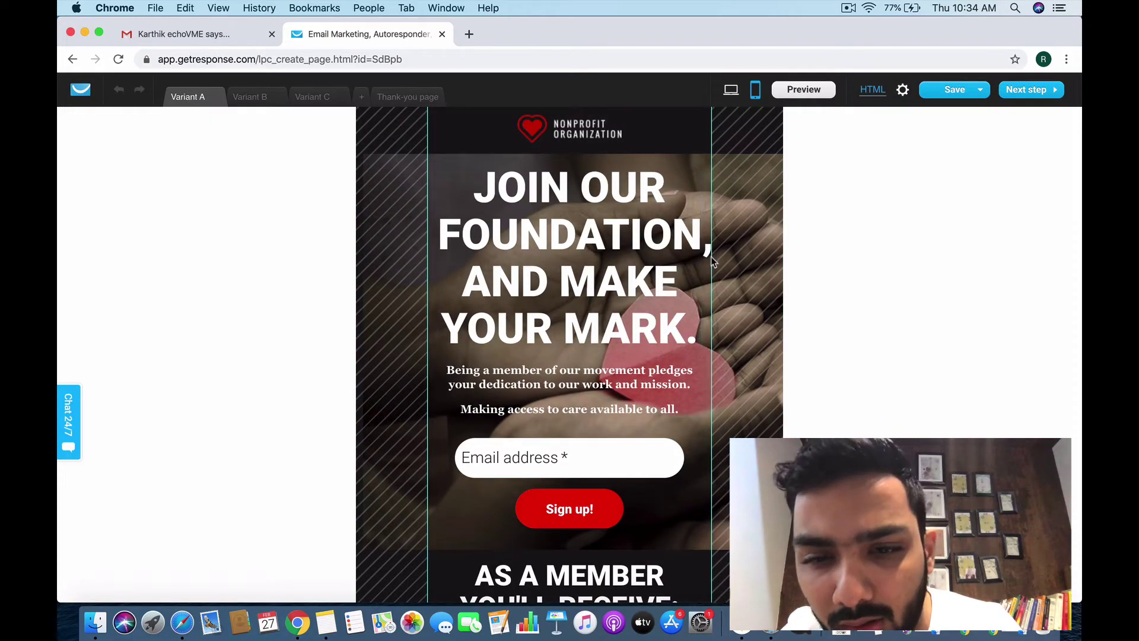
scroll(688, 309, down, 2)
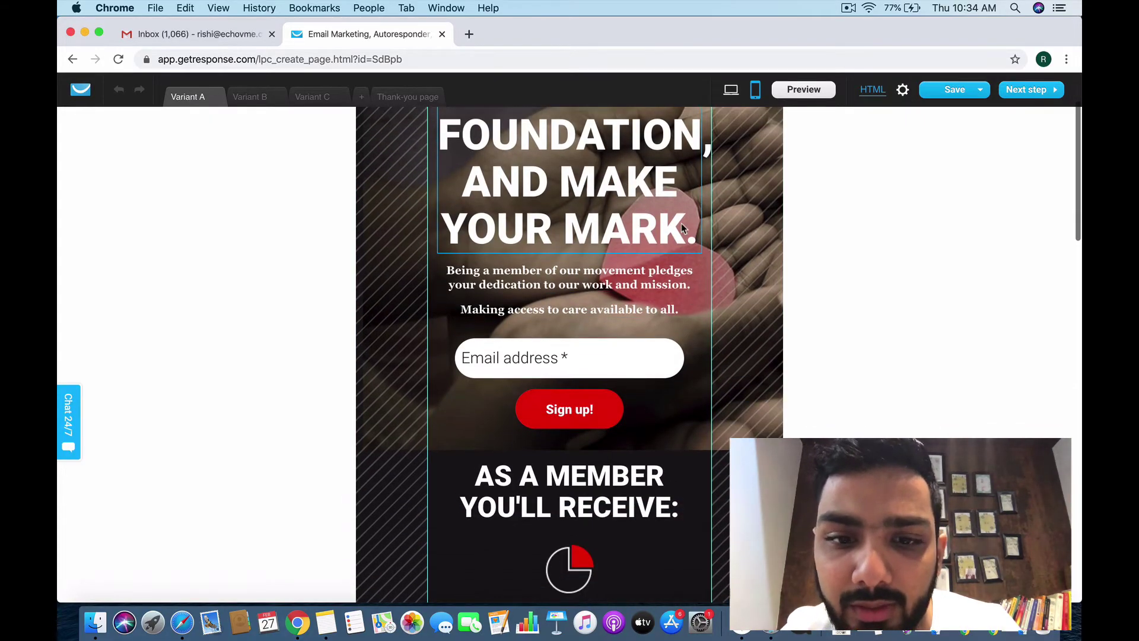
scroll(681, 227, down, 15)
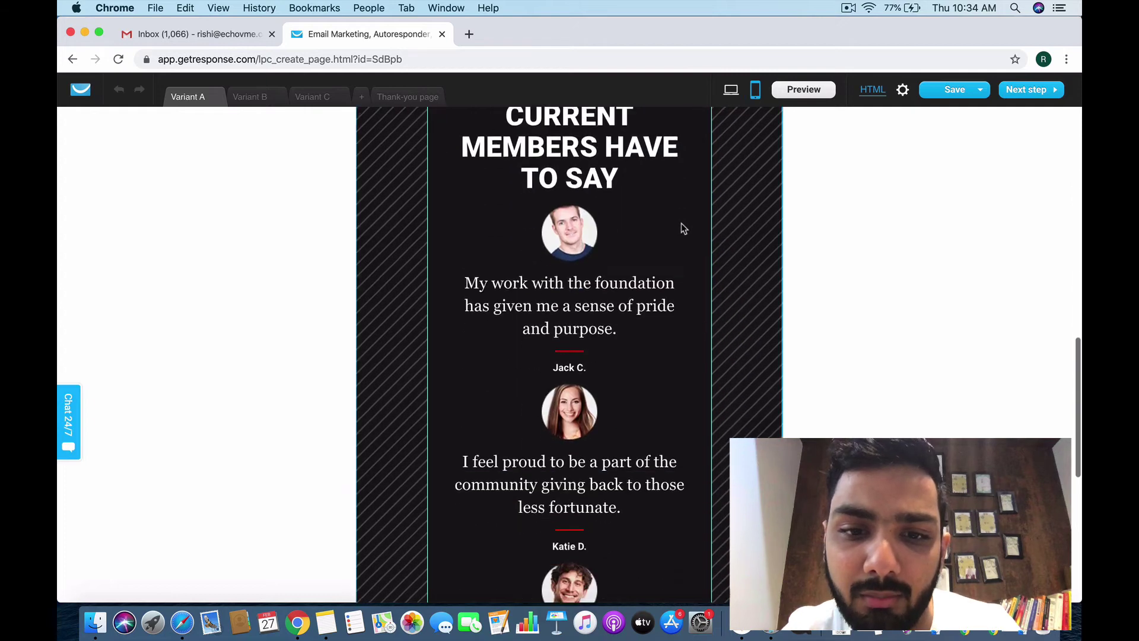
scroll(681, 223, down, 7)
scroll(681, 223, up, 14)
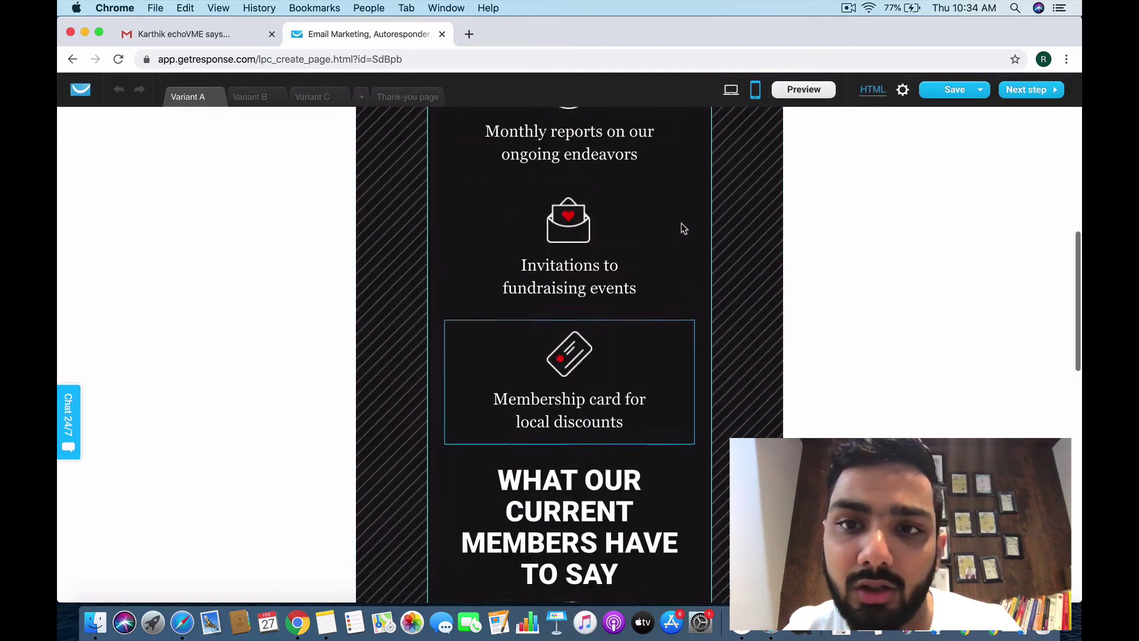
click(731, 89)
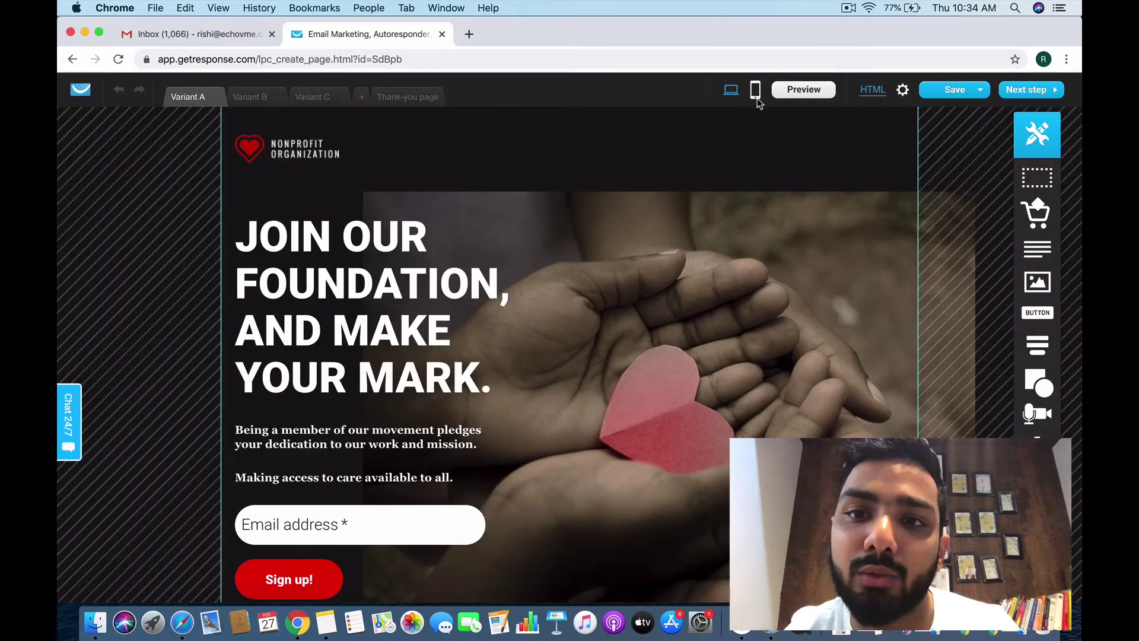
Step: Preview Variant A in the browser, close the preview and open the landing page's SEO and additional settings
click(801, 90)
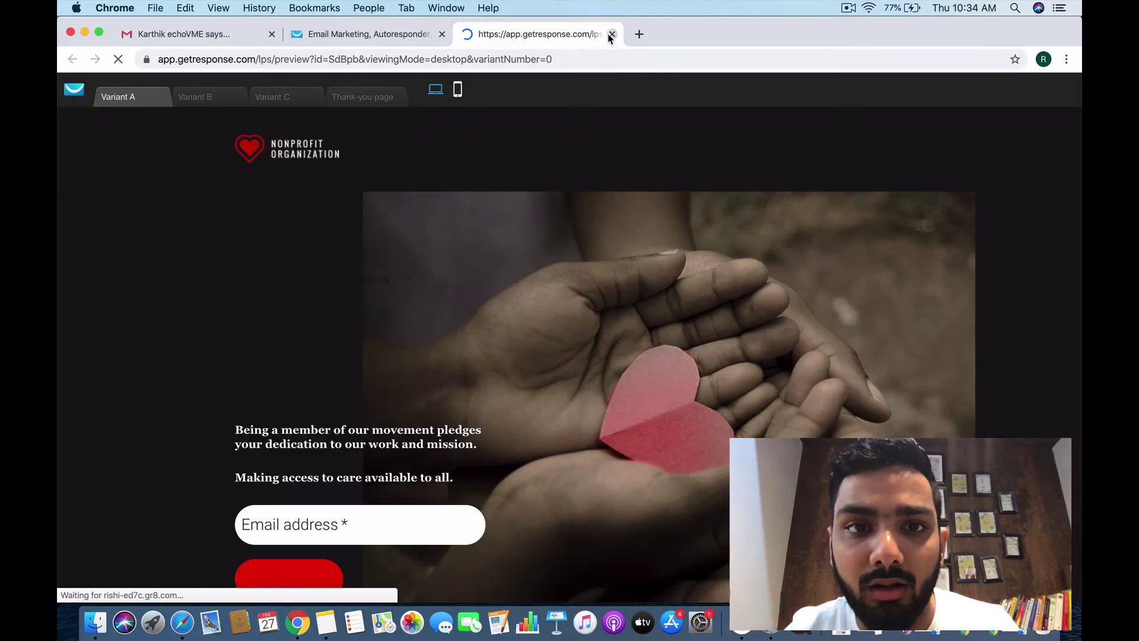
click(611, 34)
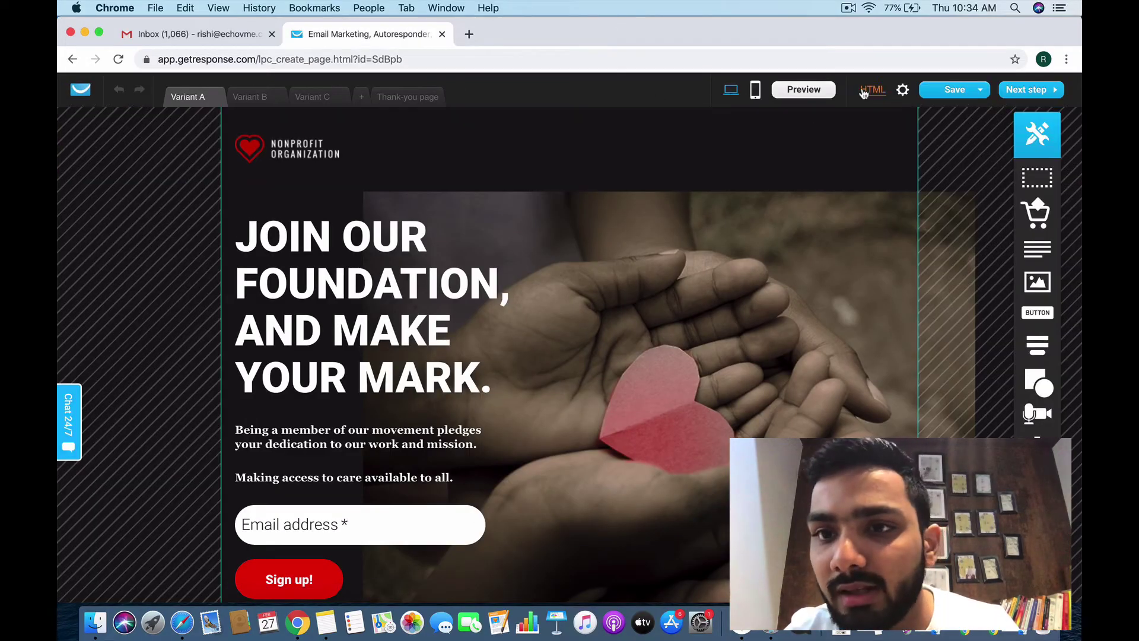
click(903, 90)
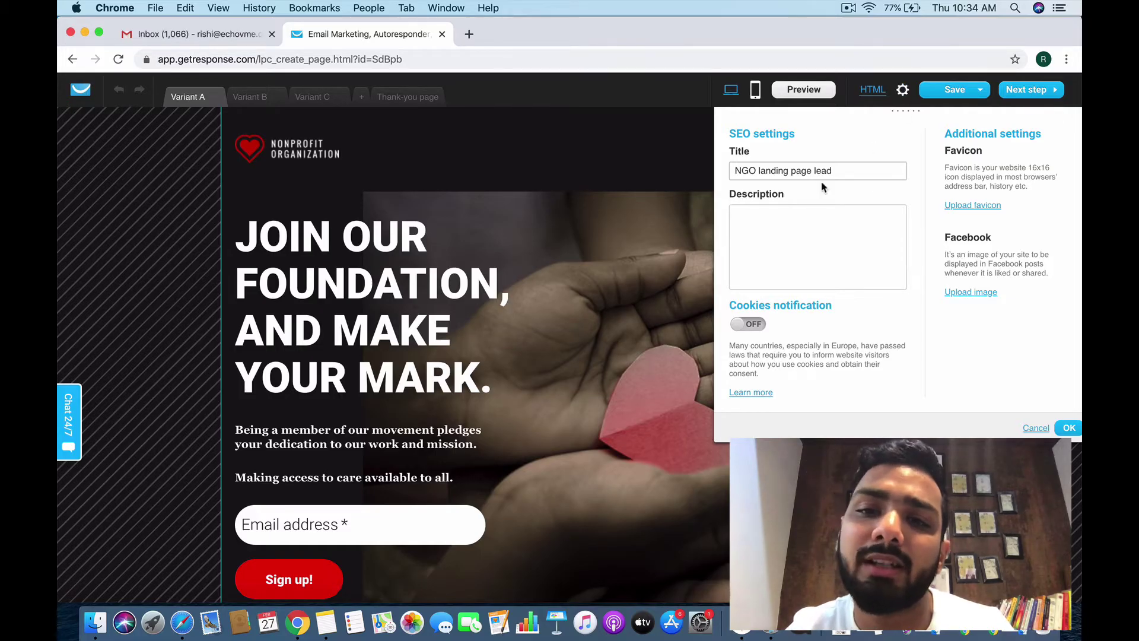
Step: Look over the SEO description, cookies notification and additional settings, and close the settings without changes
click(818, 226)
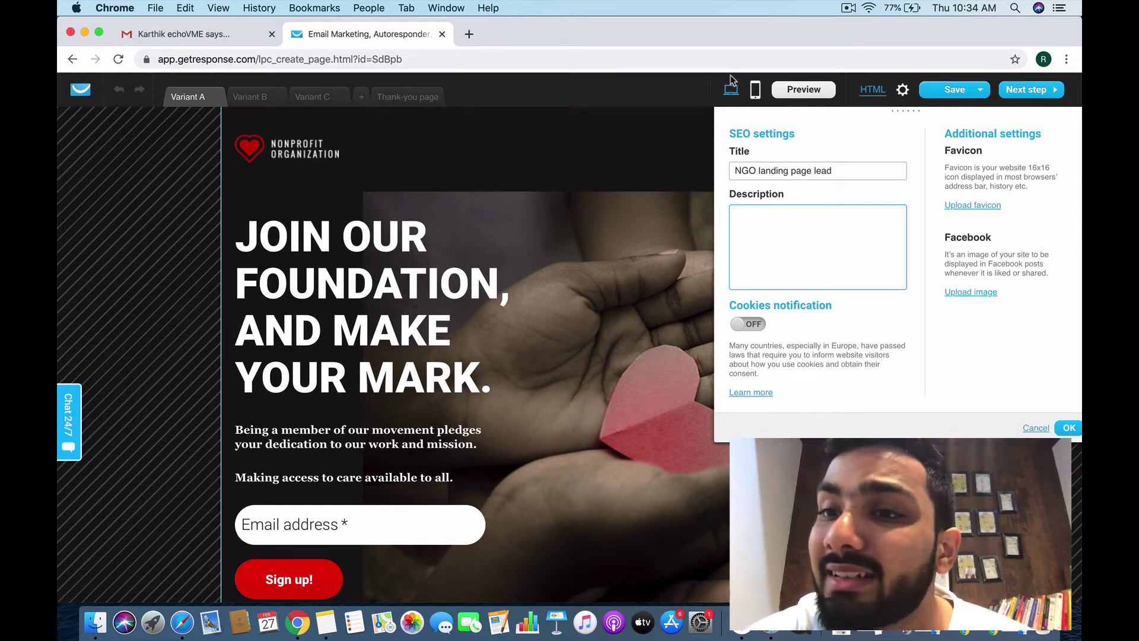
click(682, 86)
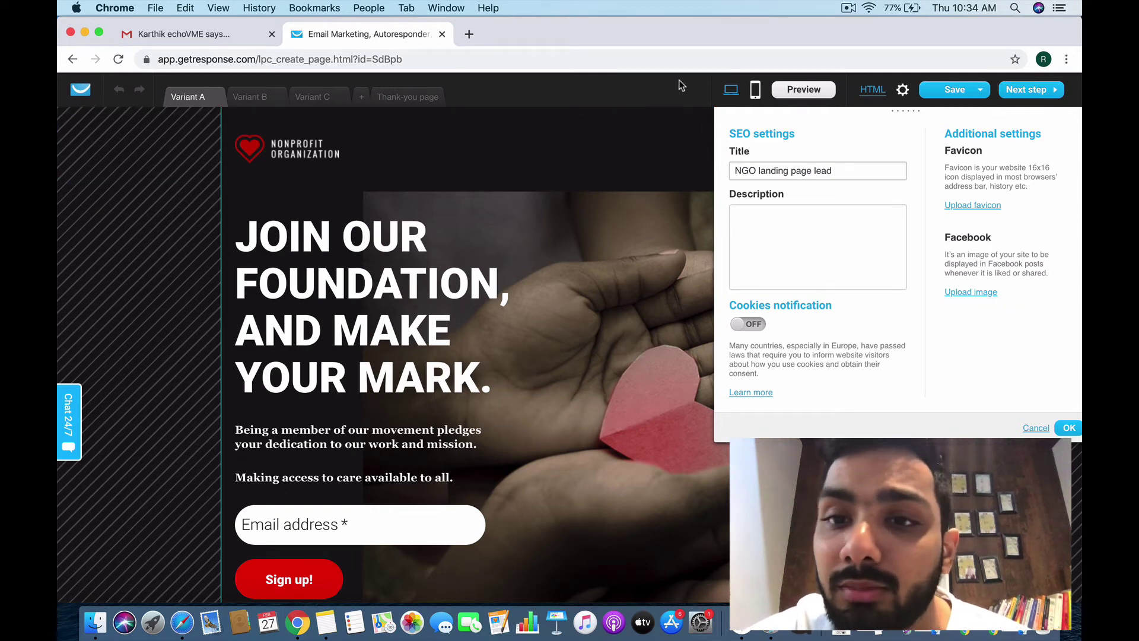
click(900, 95)
mouse_move(957, 105)
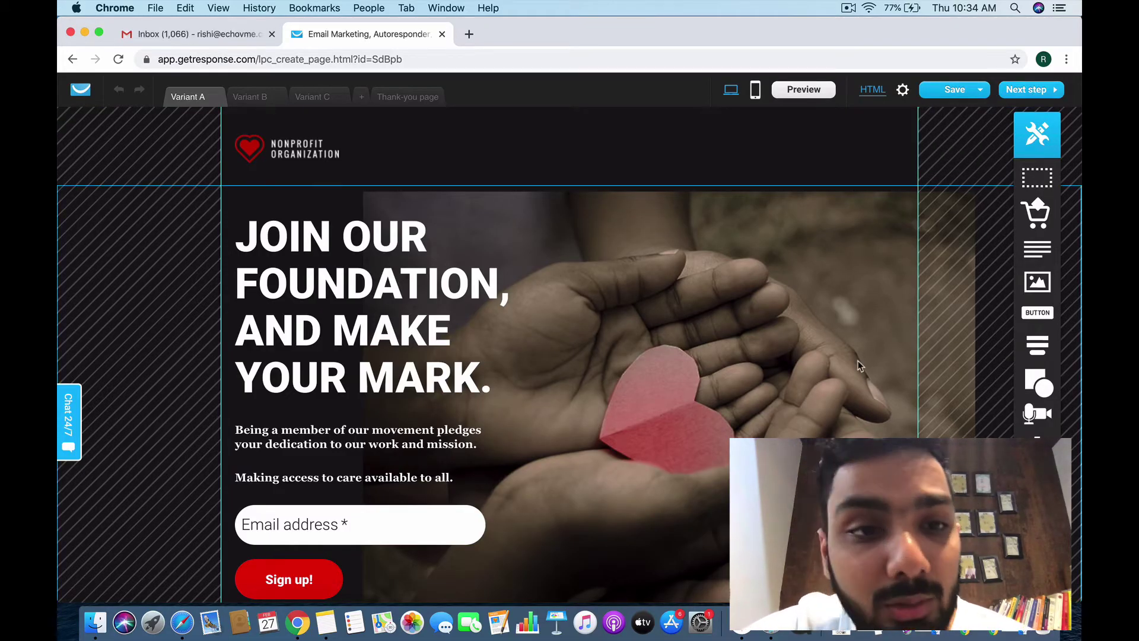
Step: Look through Variant A's desktop layout from the hero section to the footer and view the available form element types
scroll(727, 403, down, 3)
scroll(726, 403, down, 15)
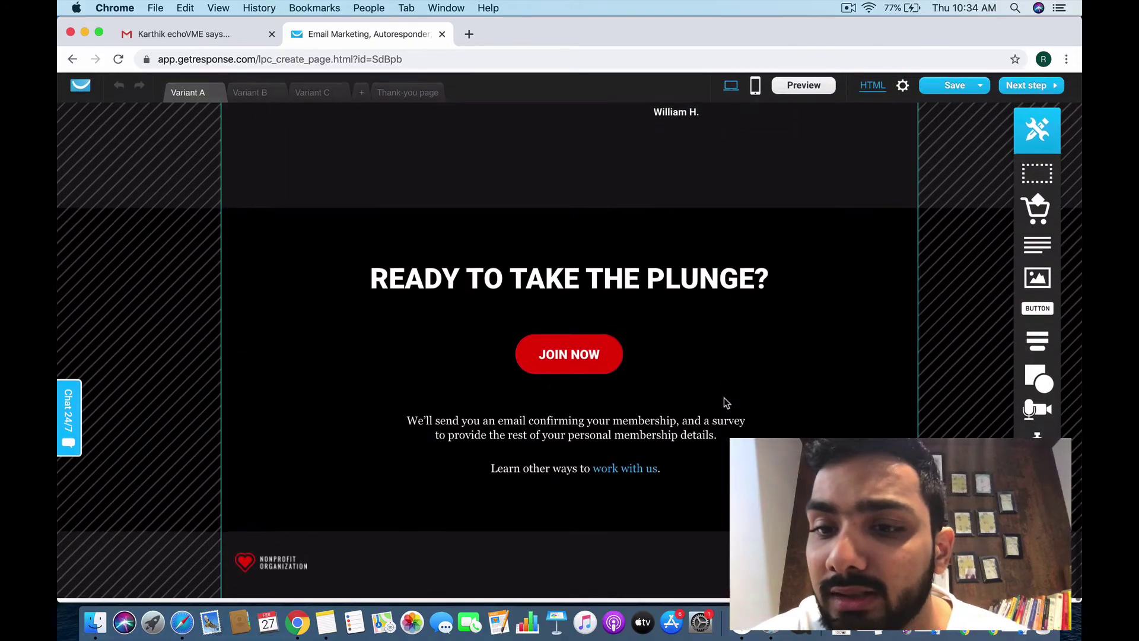
scroll(726, 403, up, 8)
scroll(727, 403, up, 10)
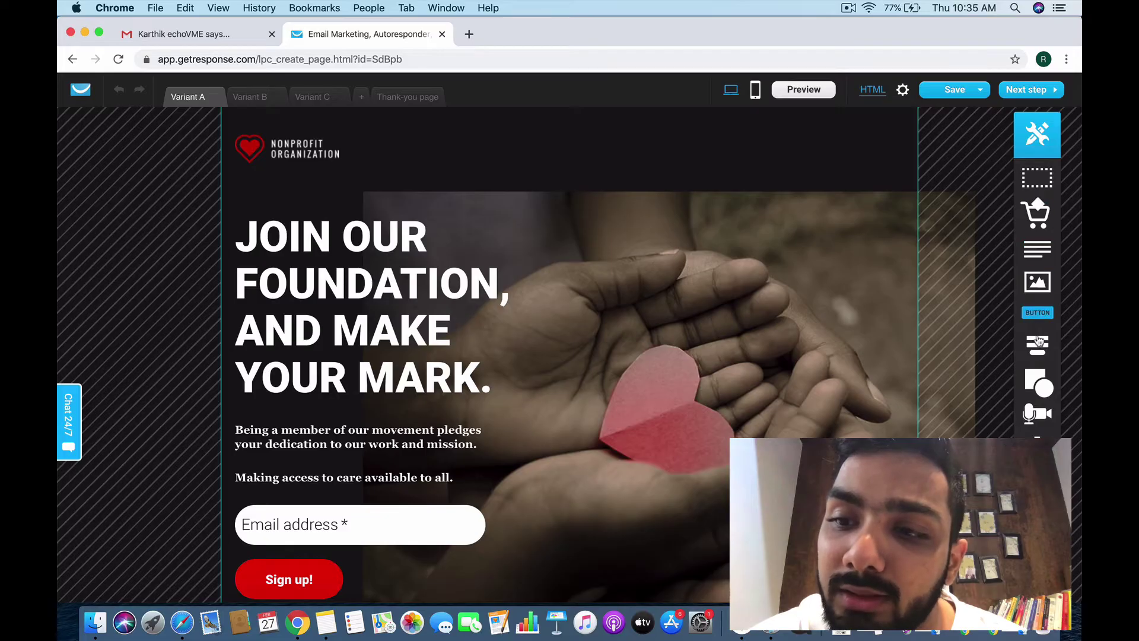
mouse_move(1037, 363)
scroll(1039, 365, down, 1)
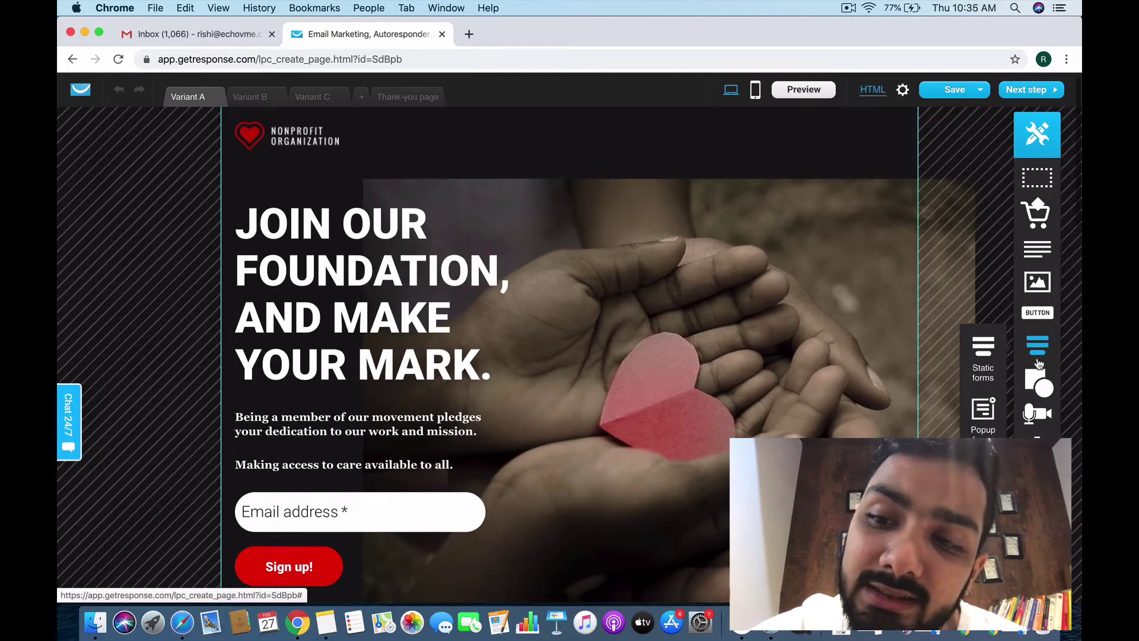
Step: Add a blank section between the hero section and the "As a member you'll receive" section
scroll(1038, 131, down, 3)
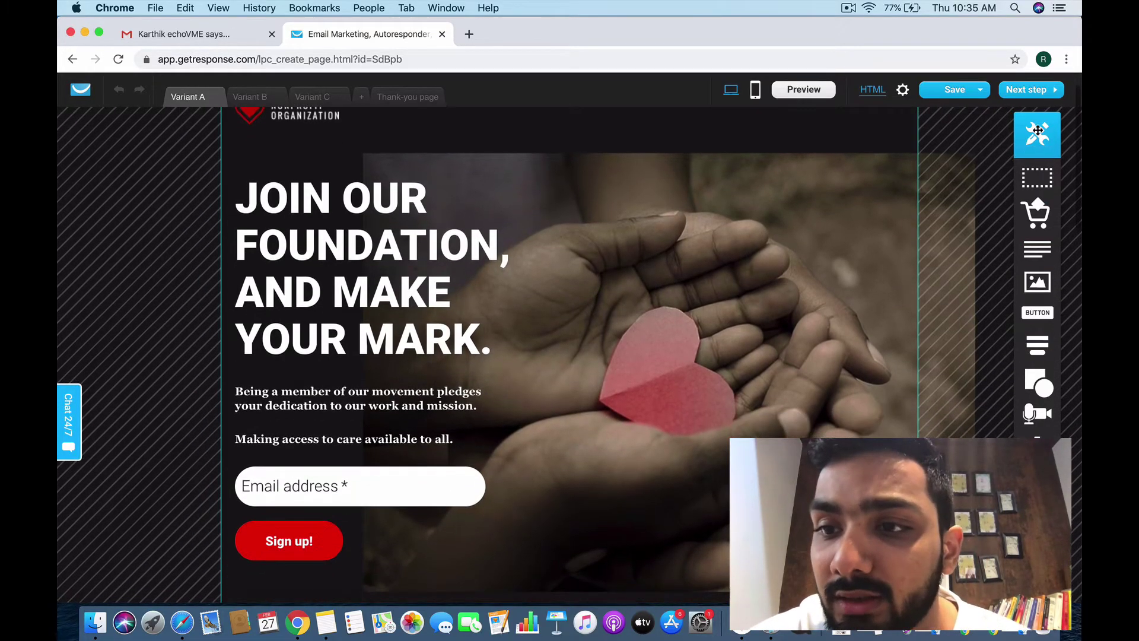
scroll(1039, 132, down, 2)
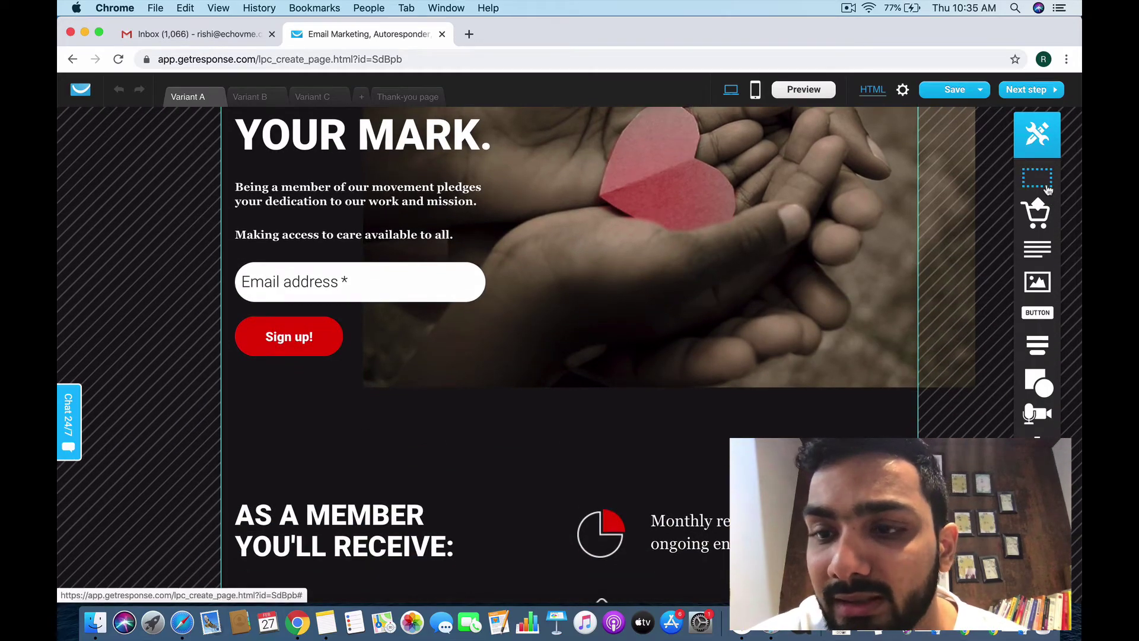
scroll(1045, 184, down, 1)
drag(1048, 188, 600, 343)
scroll(600, 415, down, 2)
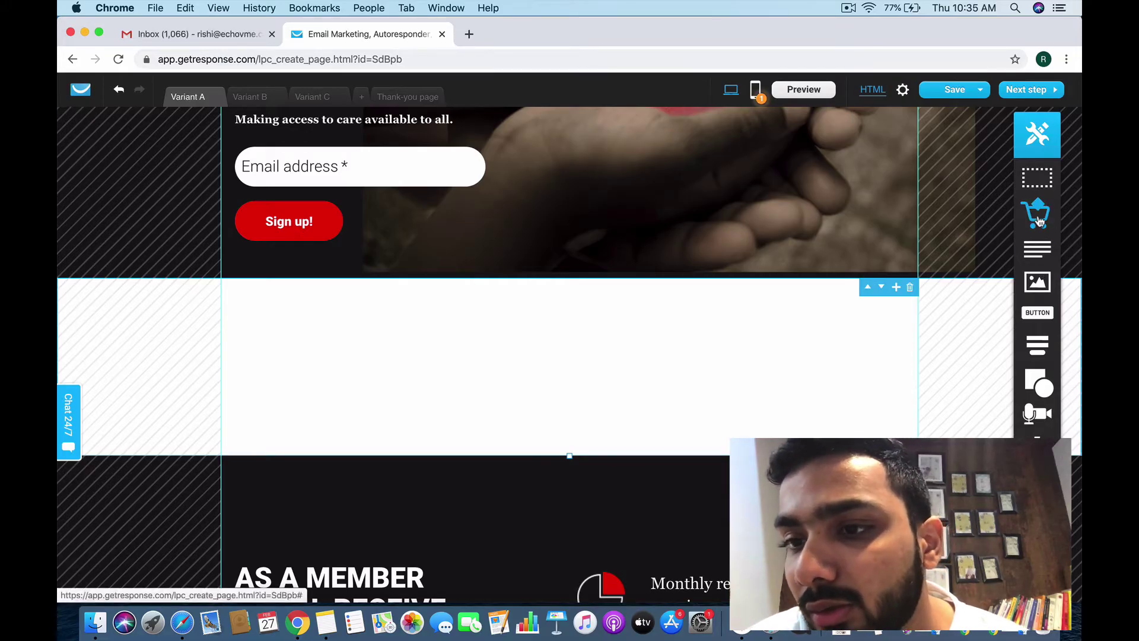
Step: Add a product box below the blank section, look over the store creation form and close it without creating a store
drag(1044, 222, 671, 370)
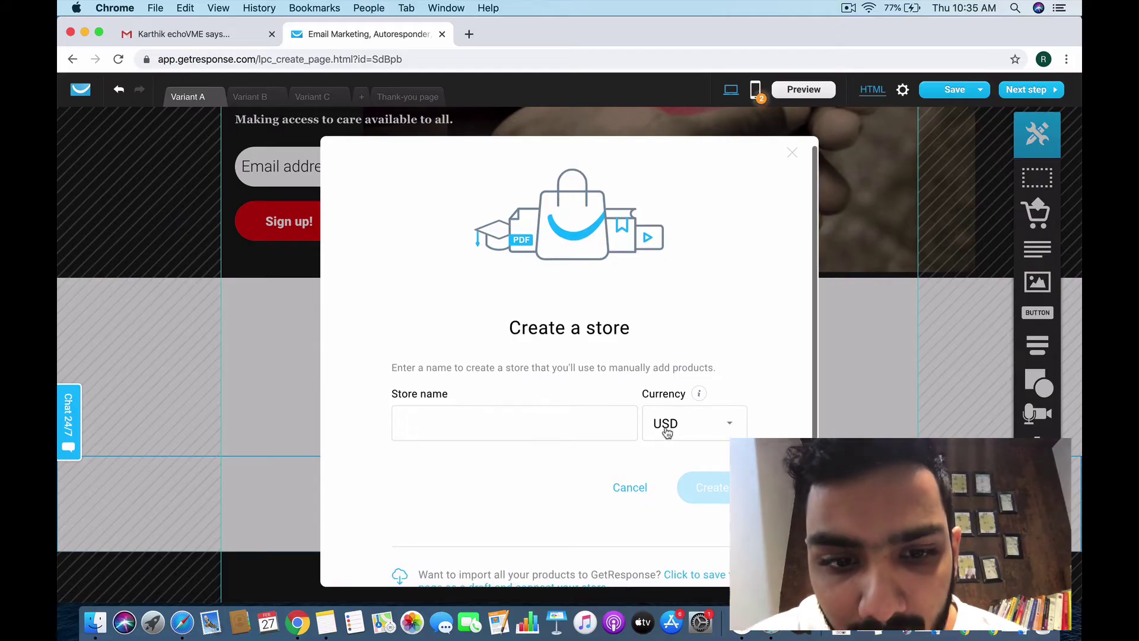
scroll(667, 432, down, 3)
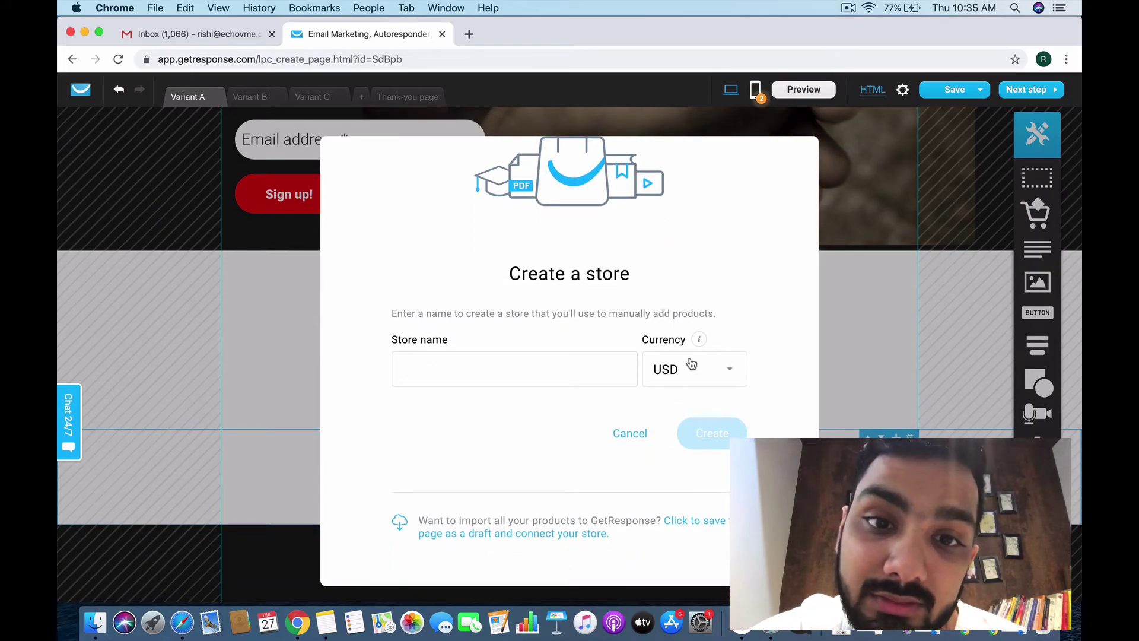
scroll(690, 364, up, 3)
scroll(690, 363, up, 1)
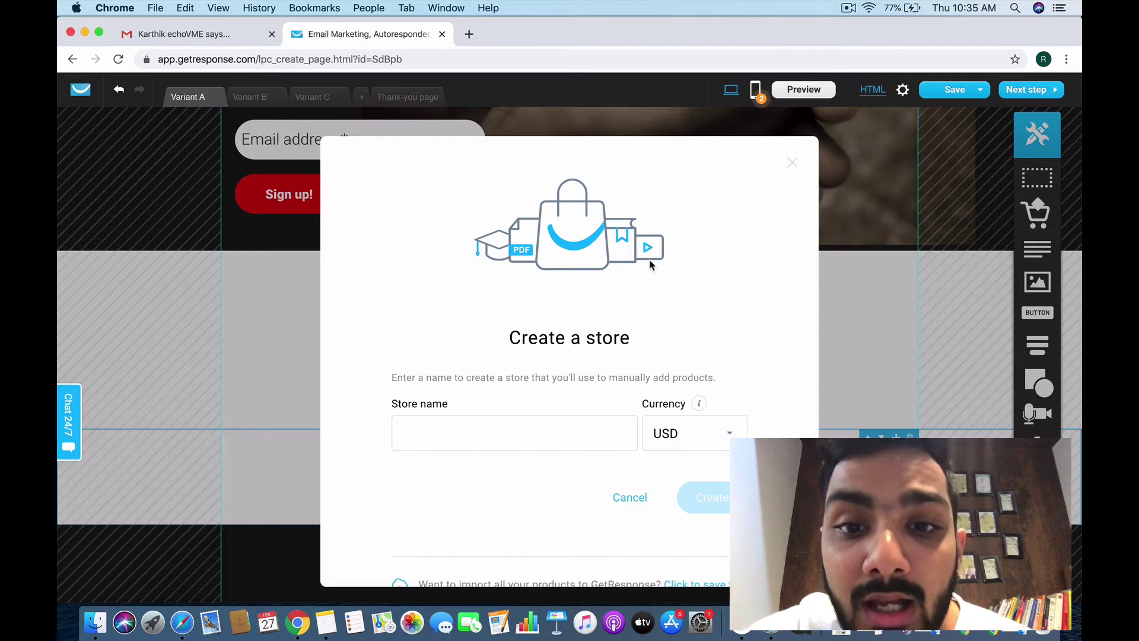
scroll(714, 272, down, 3)
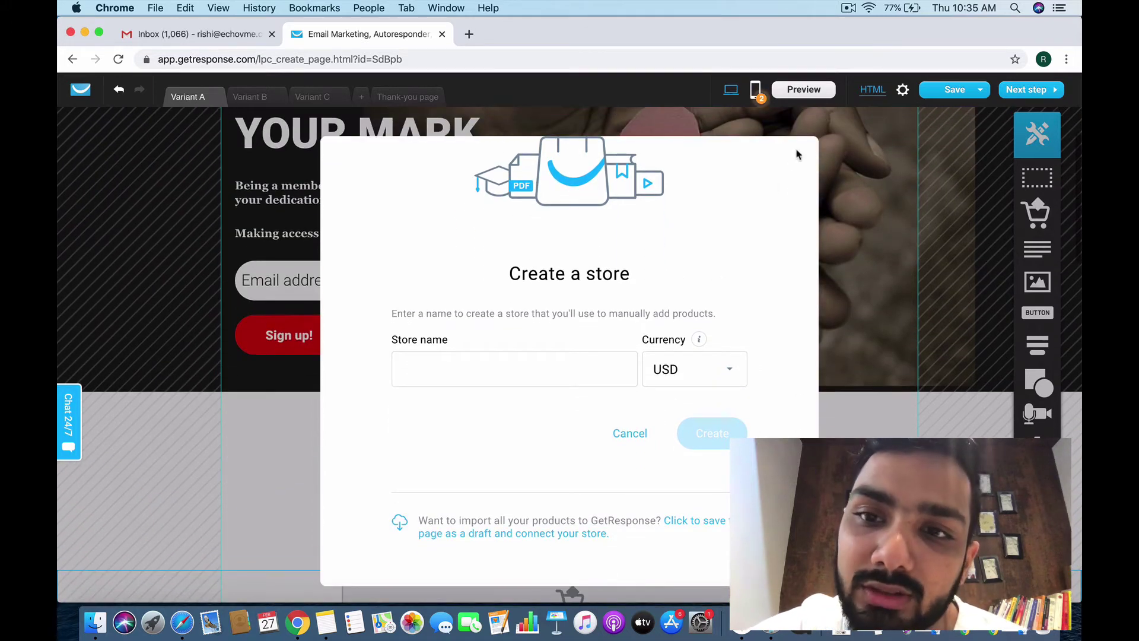
scroll(776, 262, up, 3)
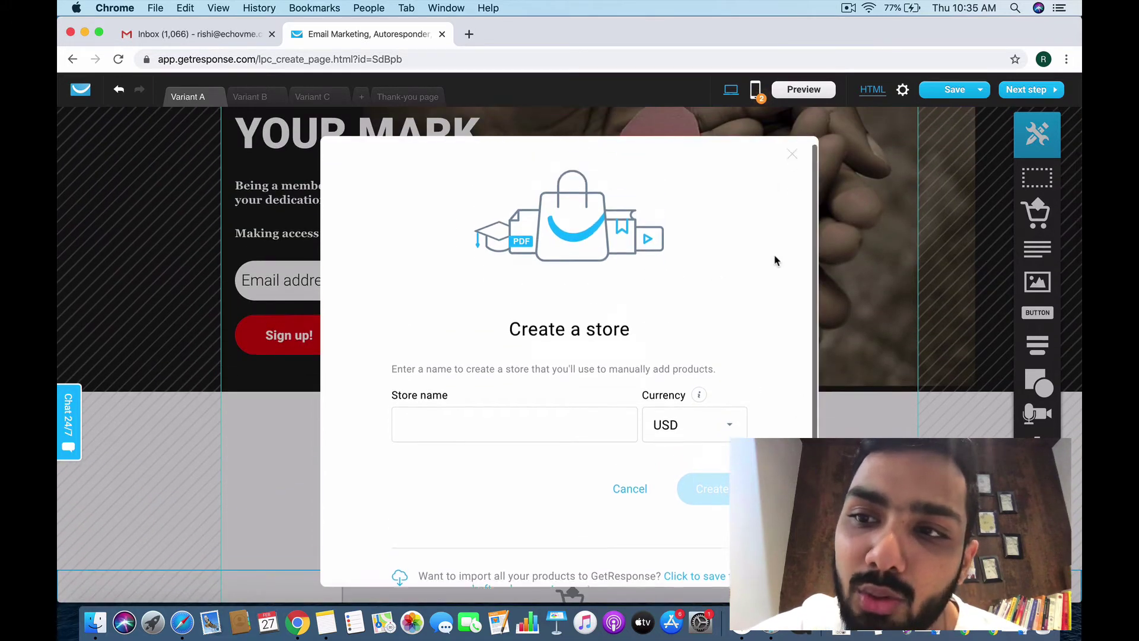
click(793, 162)
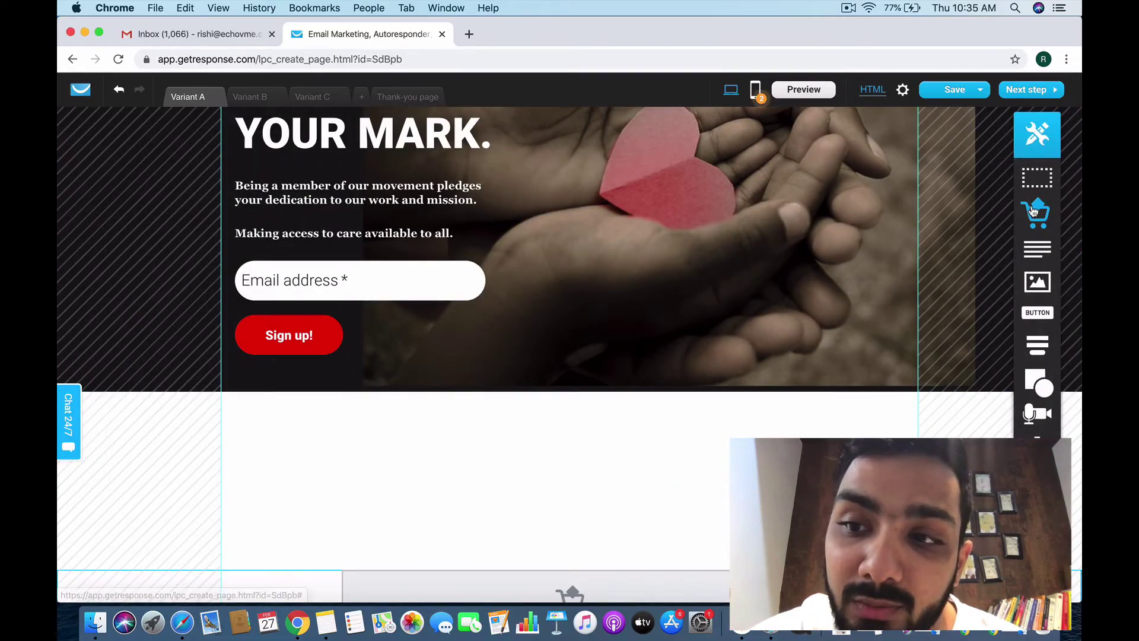
Step: Add a text block to the blank white section and set its placeholder text colour to black
scroll(1036, 214, down, 2)
scroll(1039, 293, down, 1)
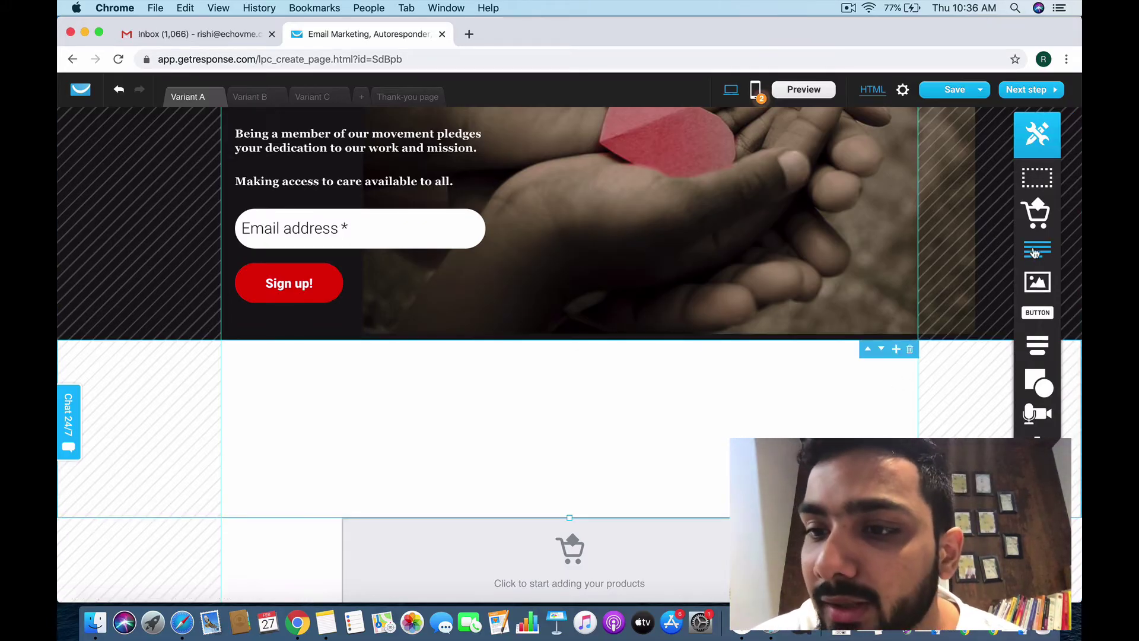
drag(1037, 249, 586, 415)
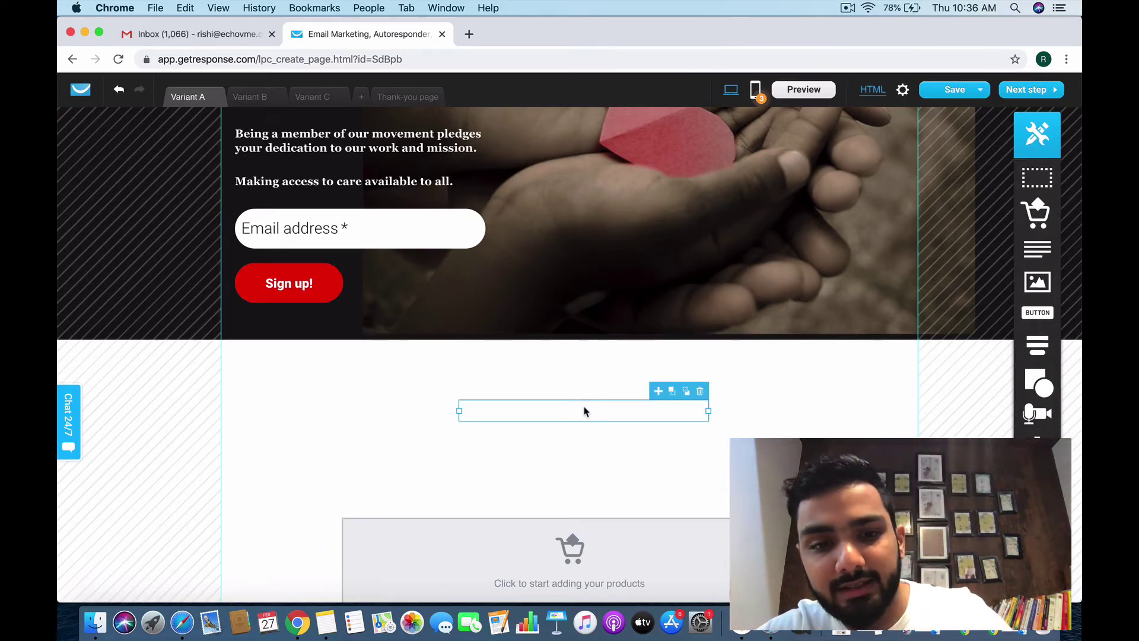
click(558, 418)
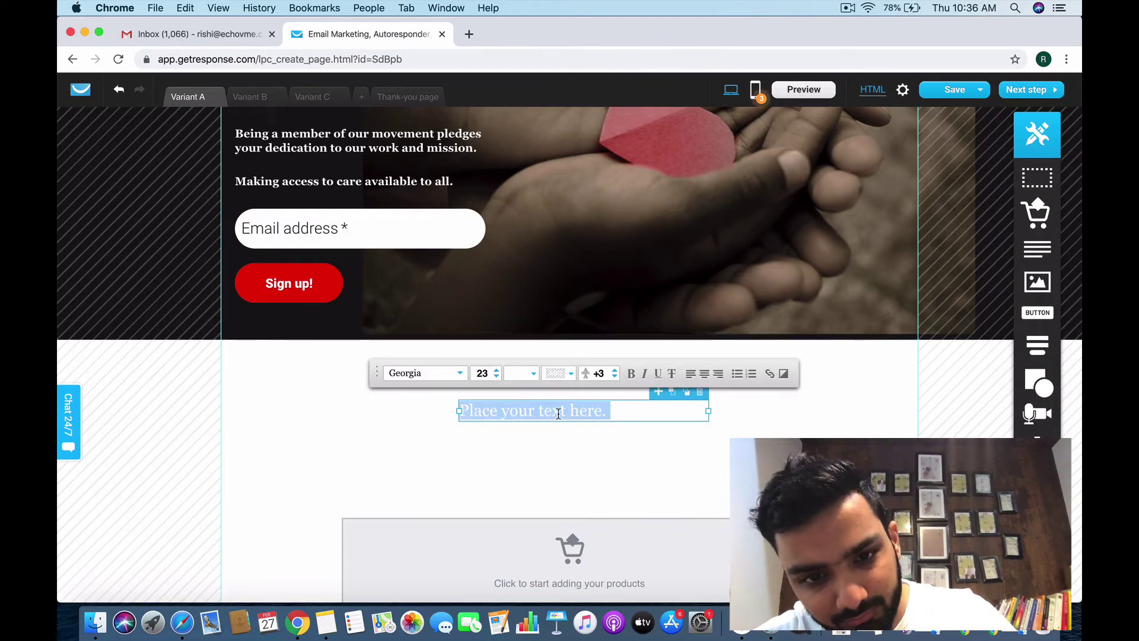
click(525, 374)
drag(512, 257, 461, 342)
click(726, 373)
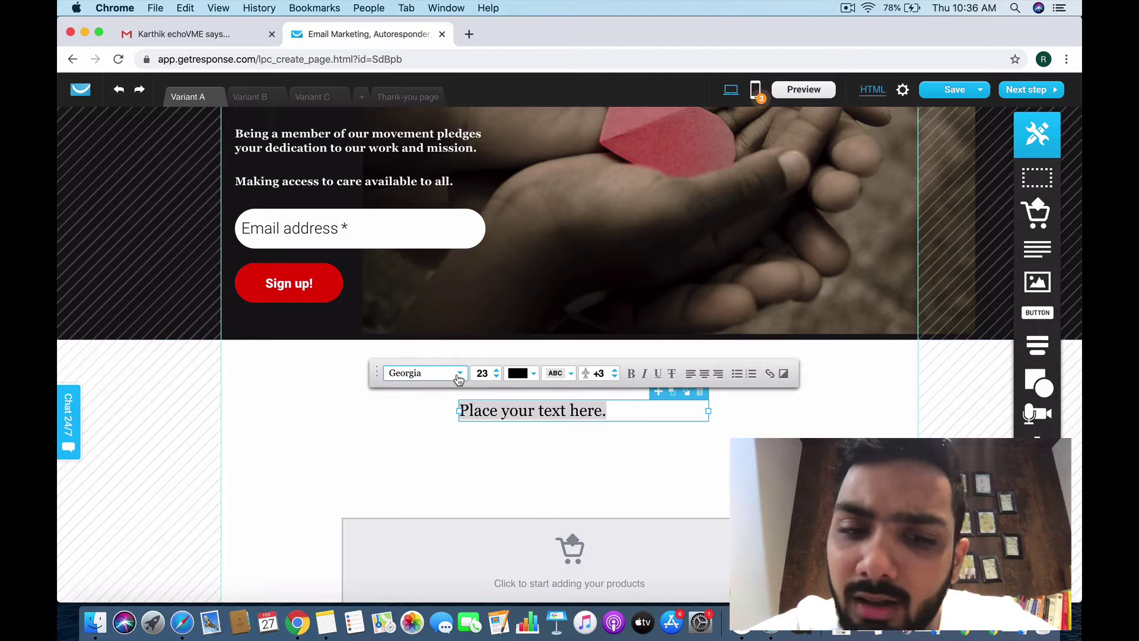
click(561, 451)
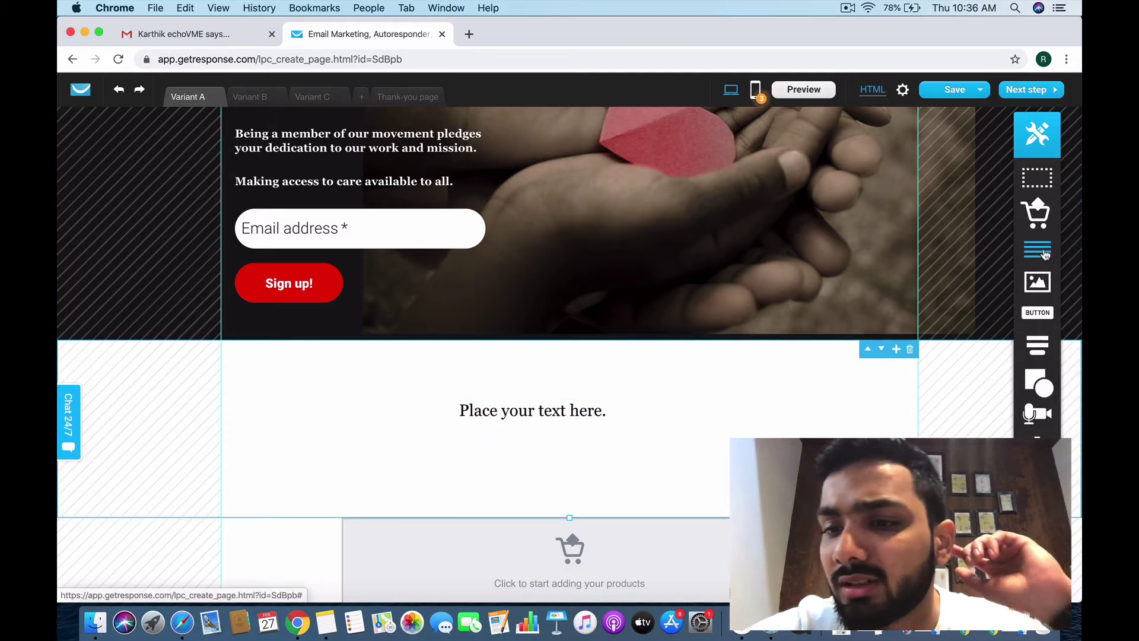
Step: Add an image beside the placeholder text and a button below the text, and close the Dictionary window
drag(1046, 281, 713, 419)
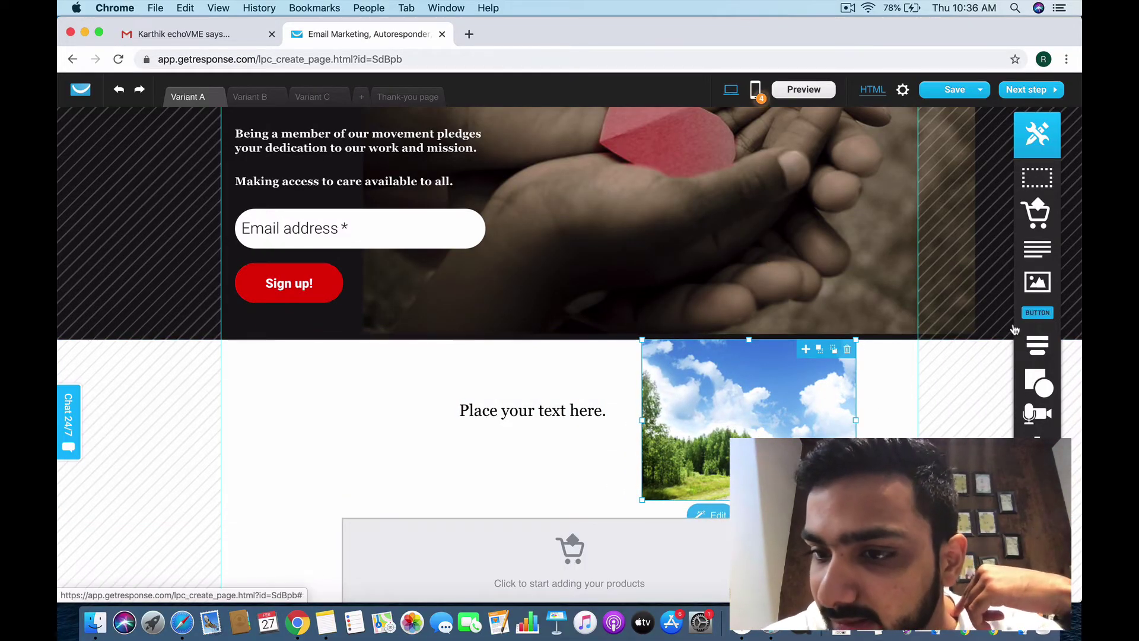
drag(1041, 313, 479, 390)
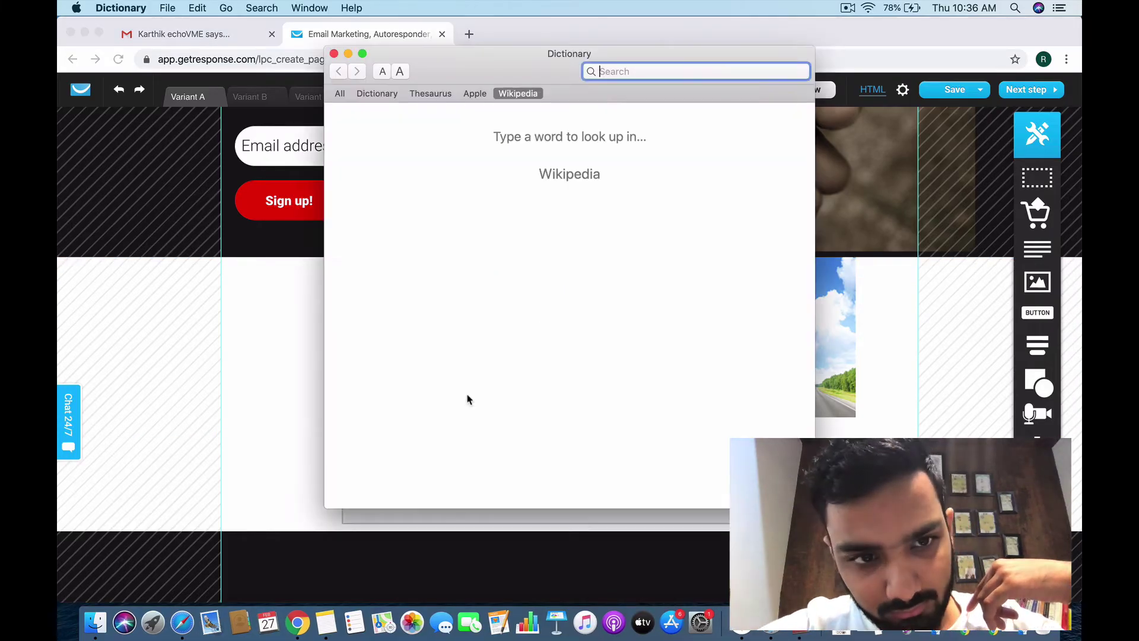
click(334, 54)
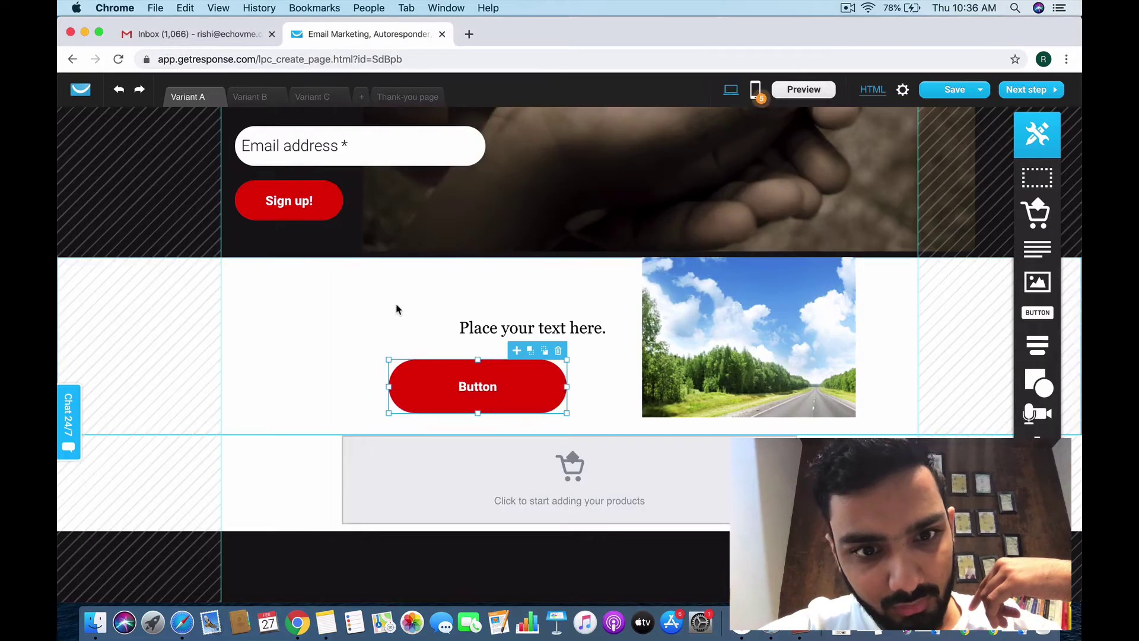
Step: Review the new button's link options, keeping Web address as the type and Open in new window as the target
double_click(492, 383)
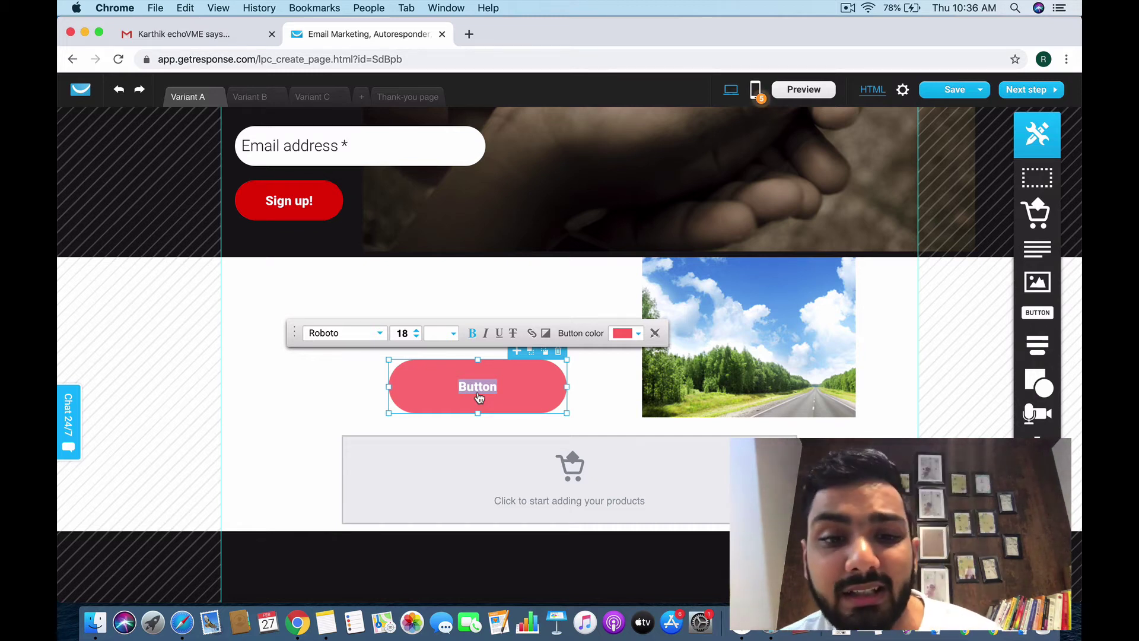
click(532, 334)
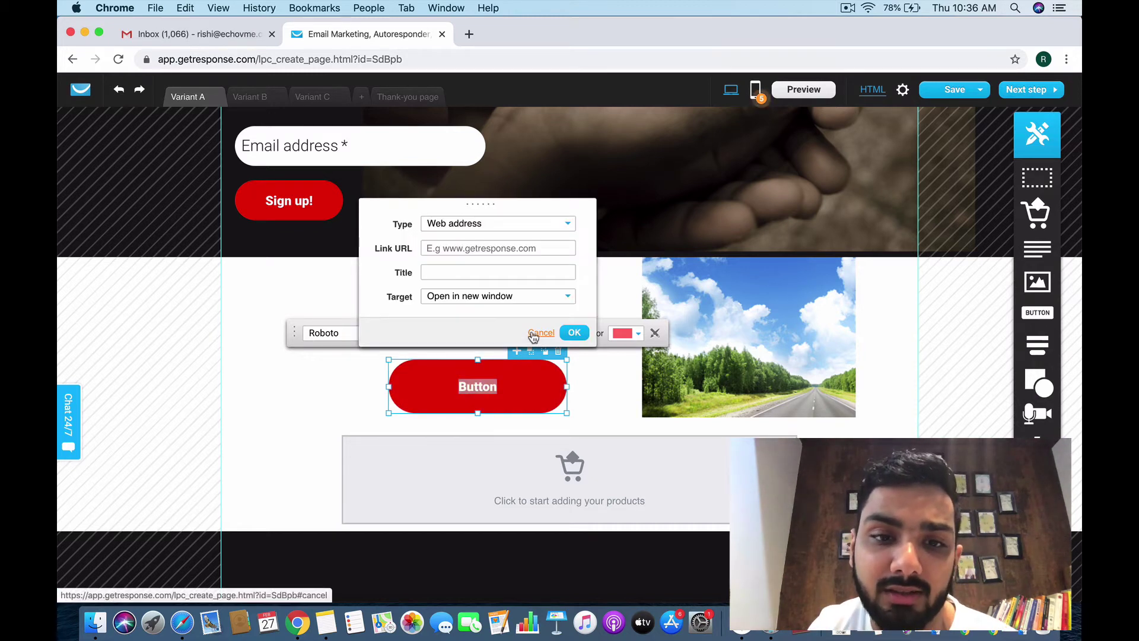
click(508, 227)
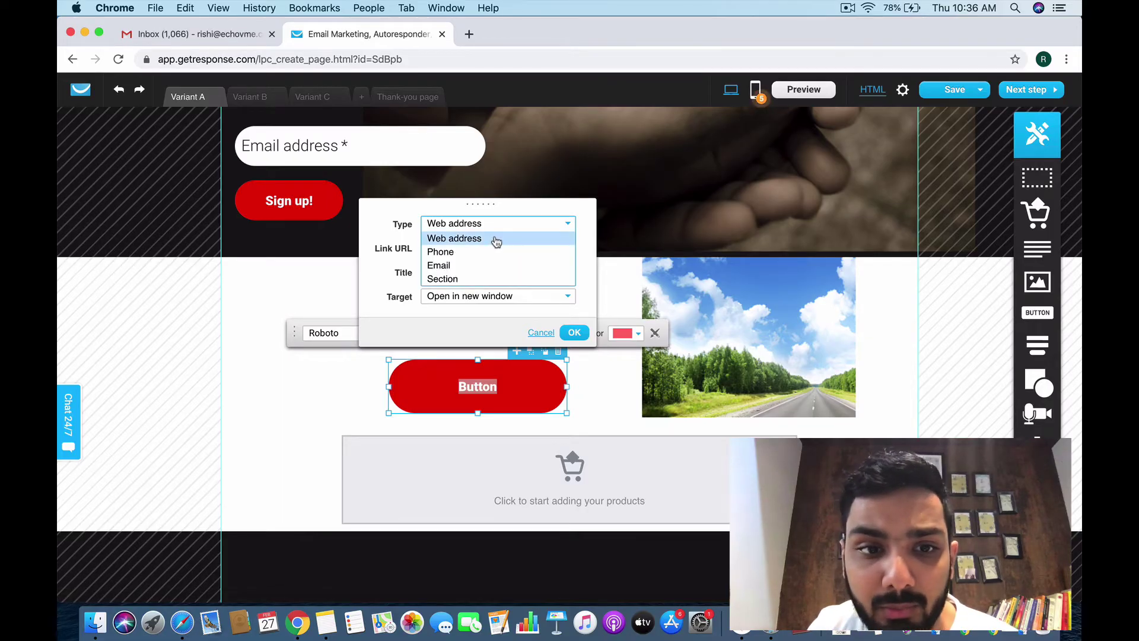
click(496, 239)
click(493, 247)
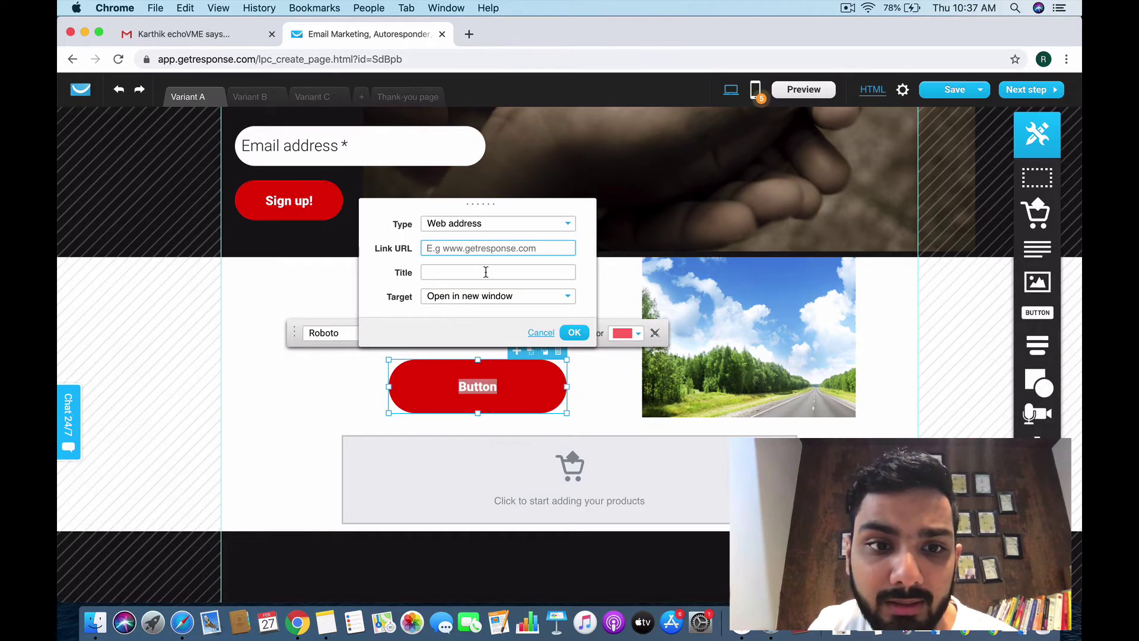
click(486, 272)
click(489, 297)
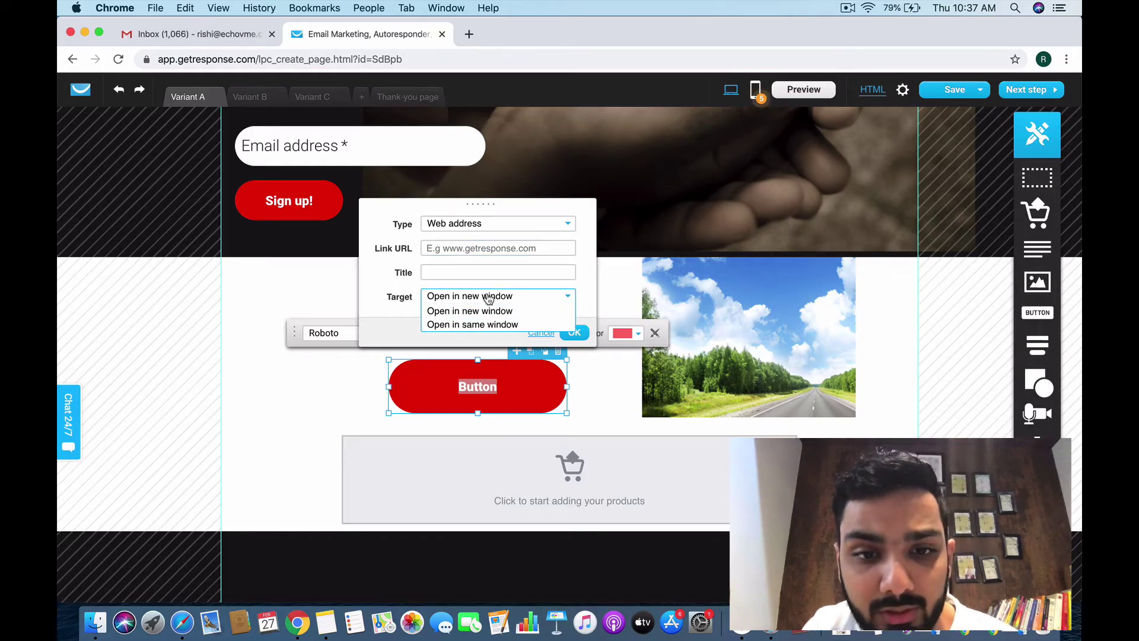
click(488, 297)
click(574, 333)
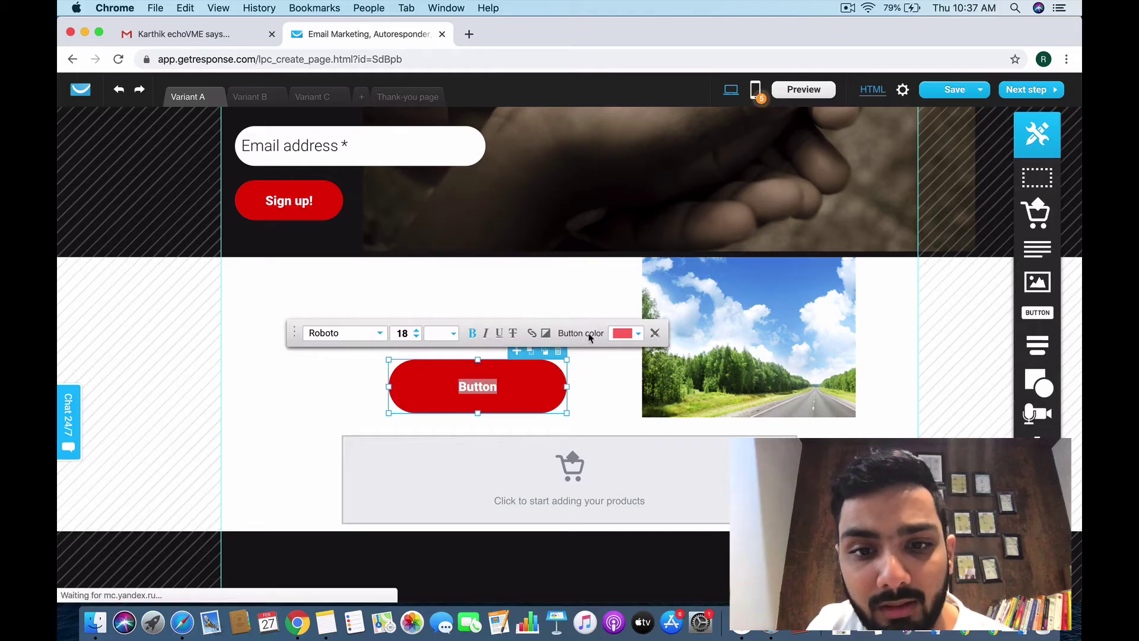
Step: View the new button's border, radius and shadow settings and close them without changes
click(656, 334)
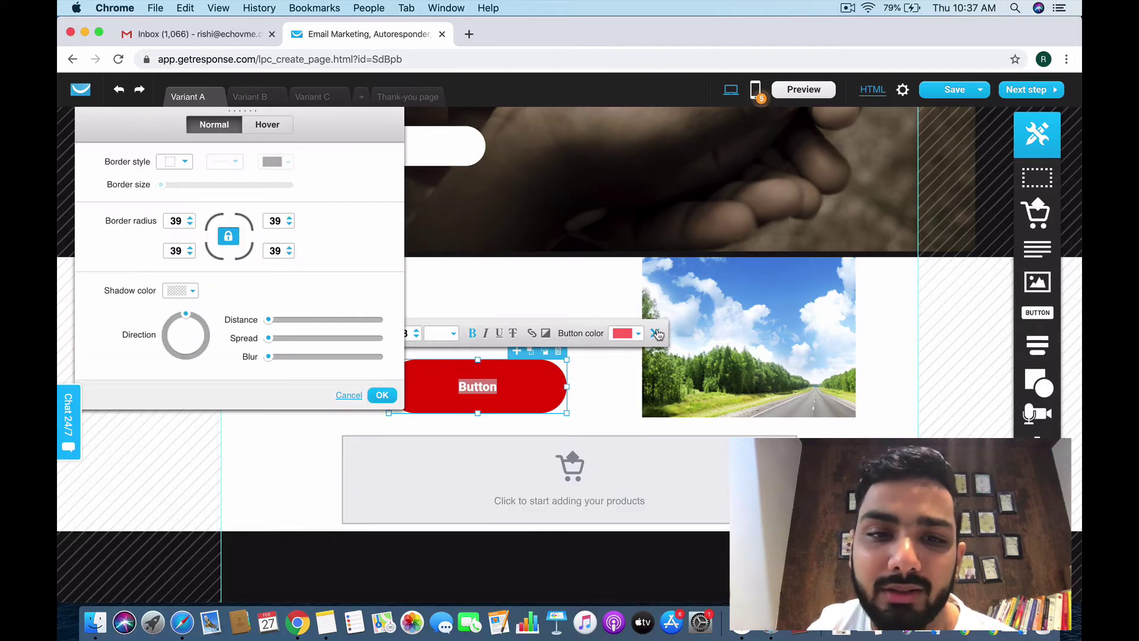
click(349, 395)
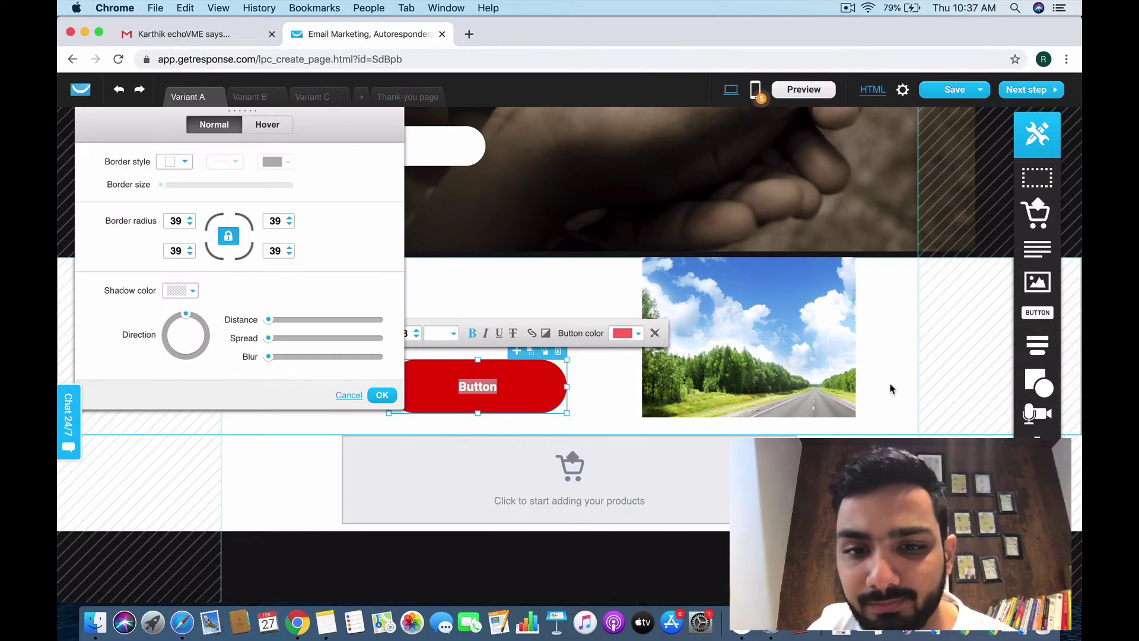
click(890, 389)
Step: Look over the available form types and inspect the email sign-up form in the hero section
scroll(938, 389, down, 3)
mouse_move(1056, 352)
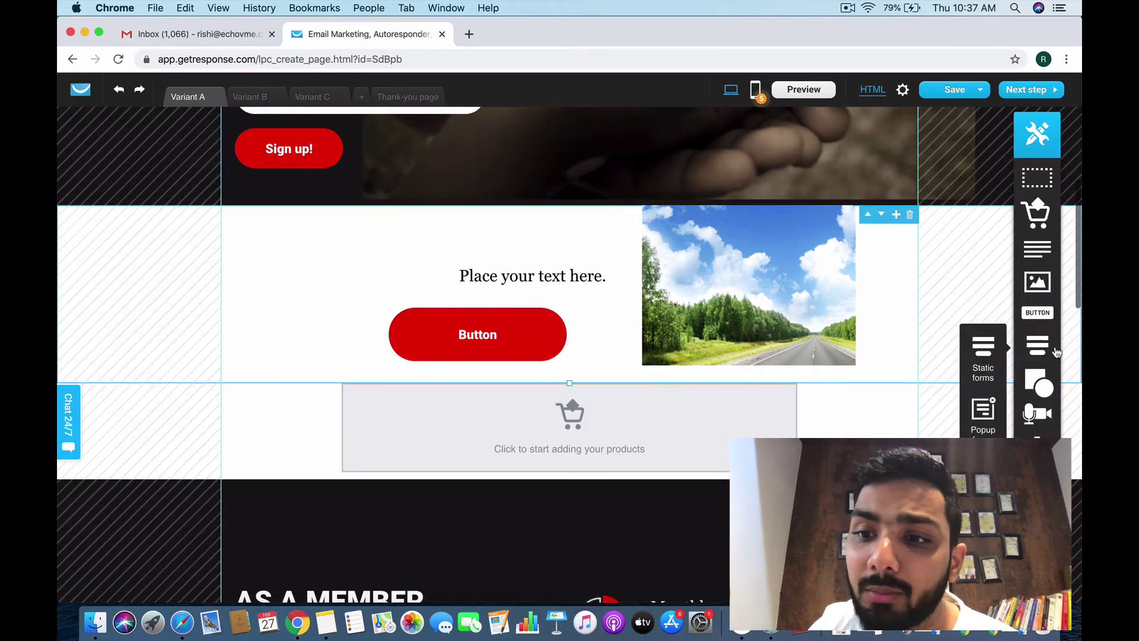
scroll(1044, 352, up, 5)
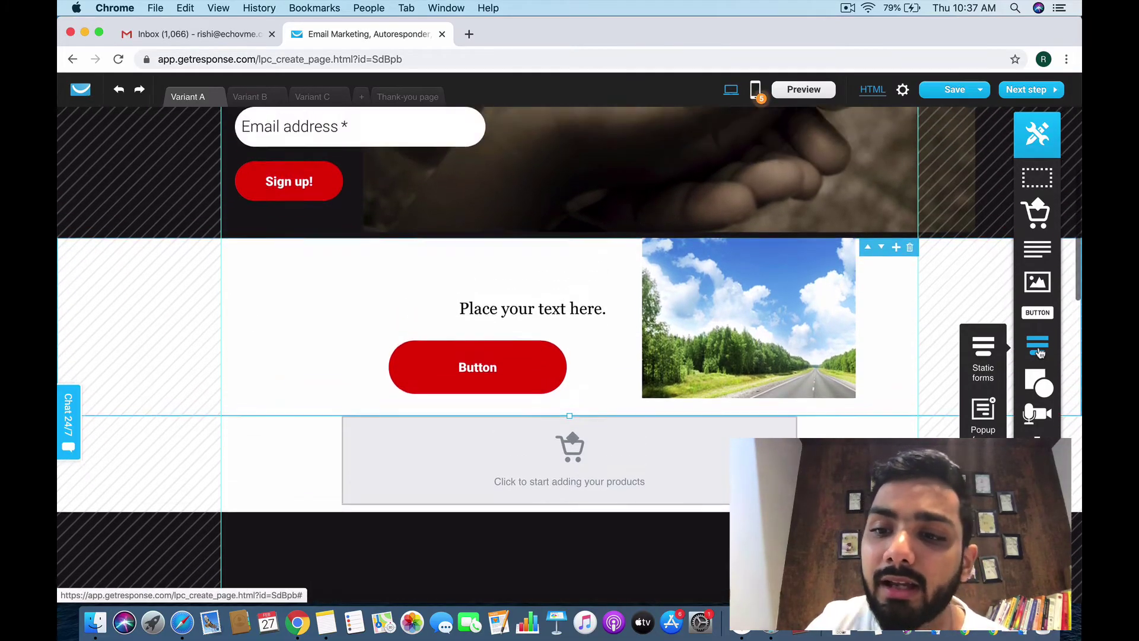
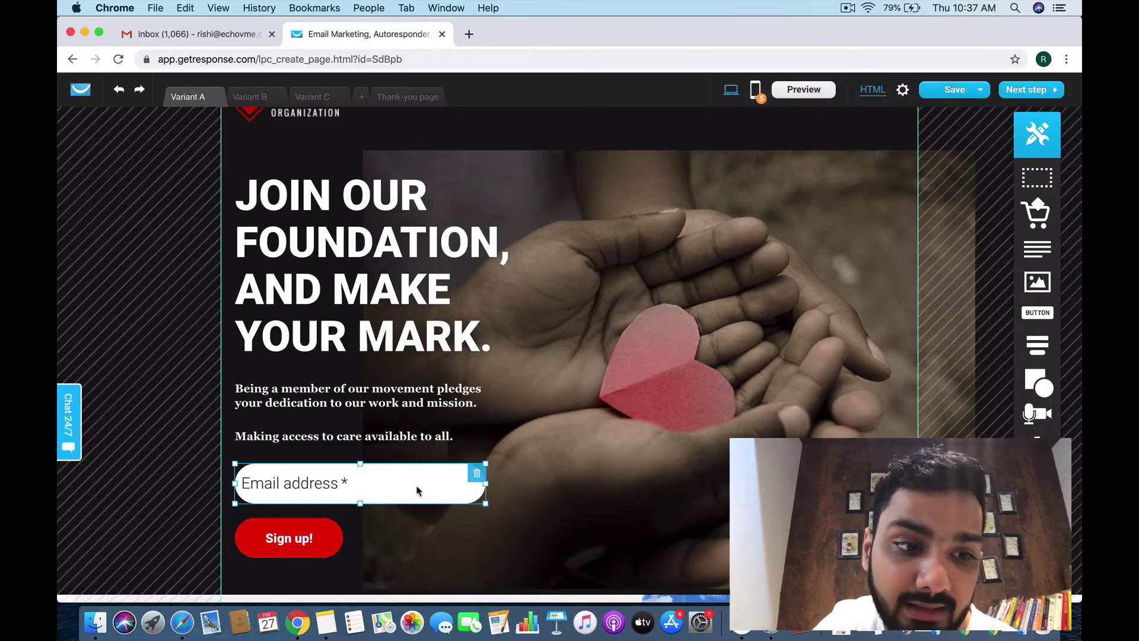
scroll(409, 533, down, 2)
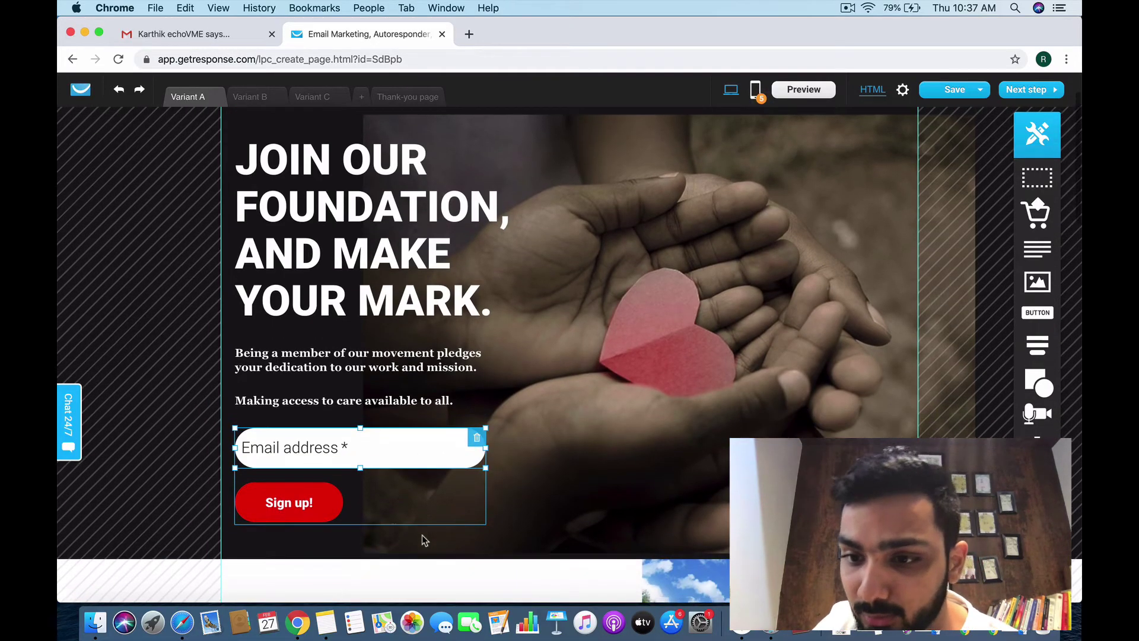
Step: Add a static sign-up form with name and email fields over the hero image and shift its fields and sign-up button
mouse_move(1037, 344)
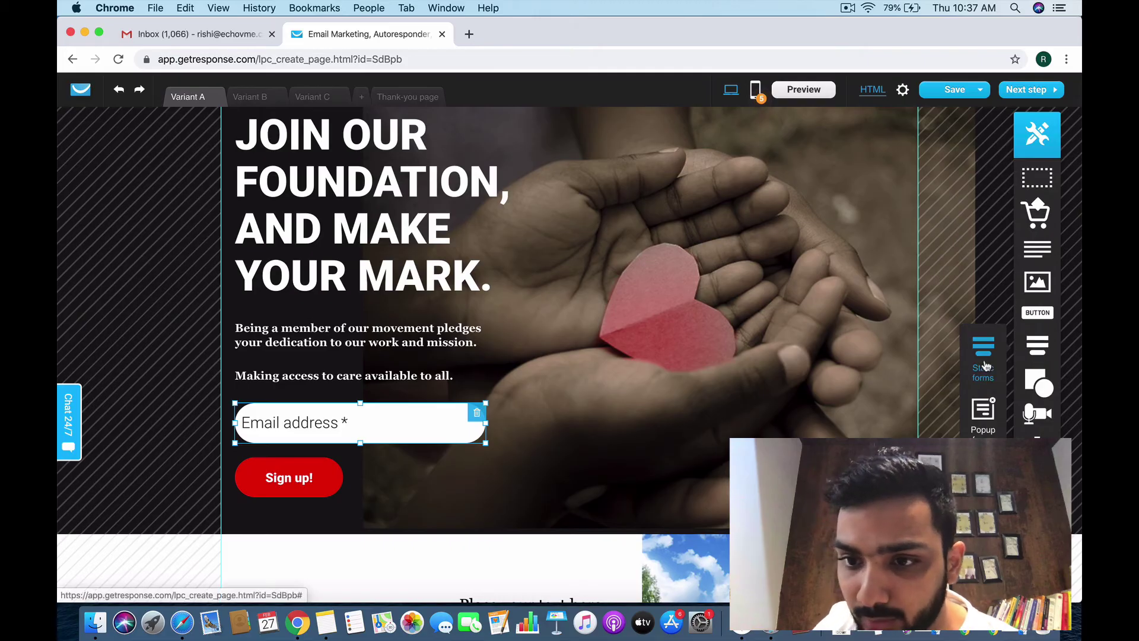
drag(907, 353, 725, 284)
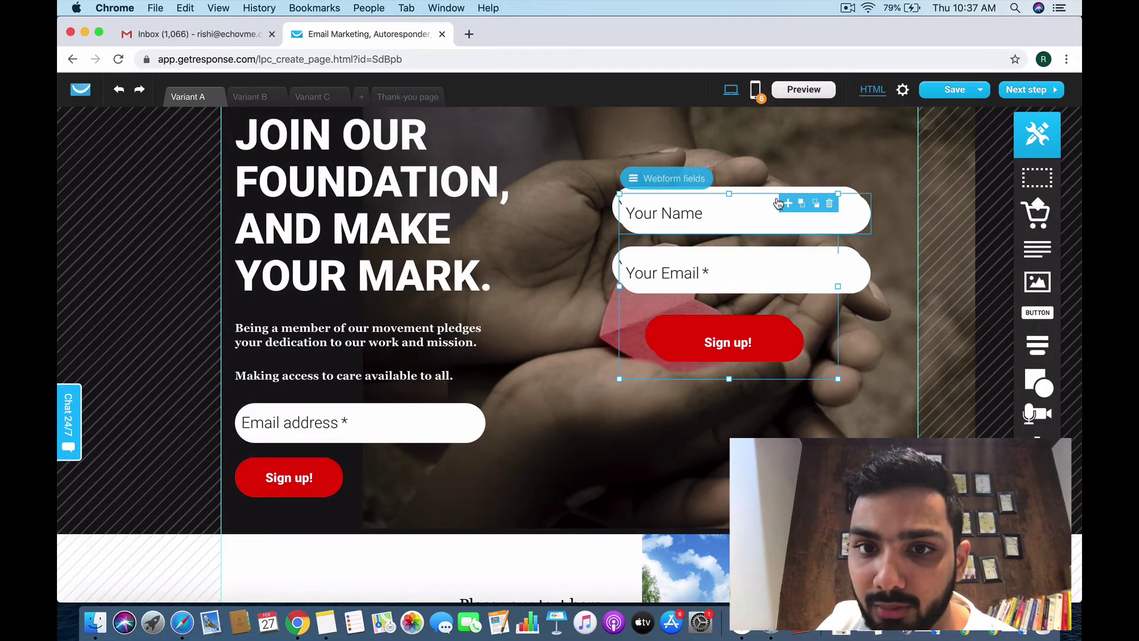
drag(730, 225, 727, 343)
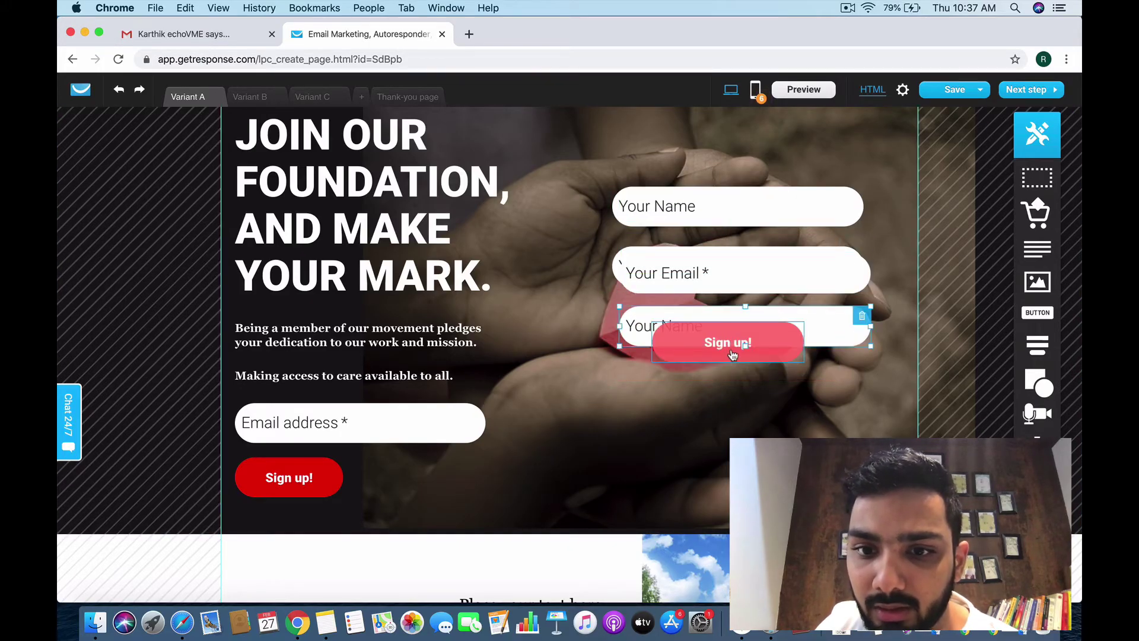
click(736, 373)
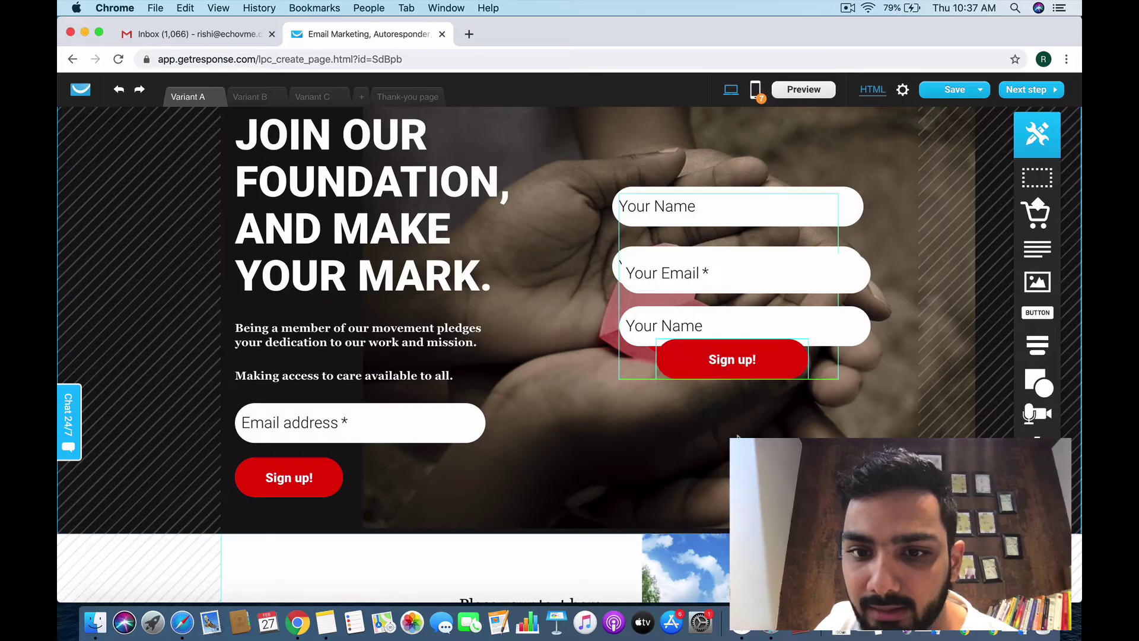
drag(740, 323, 754, 264)
click(750, 362)
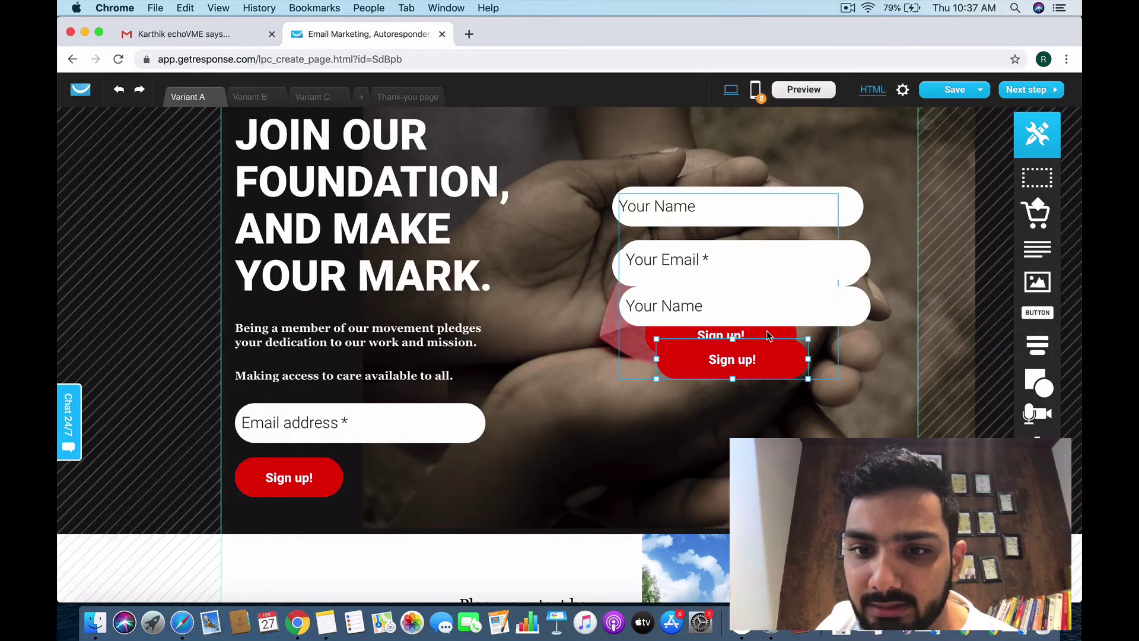
Step: Check the new form's Sign up! button text settings, leave them as they are, and reposition the button below the fields
double_click(787, 364)
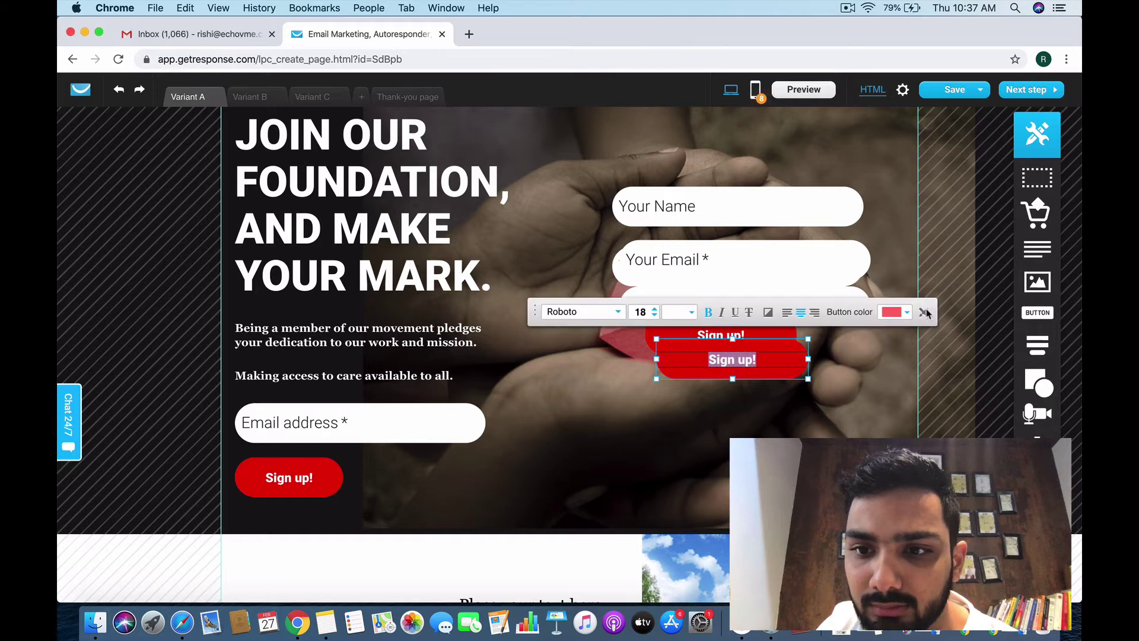
click(843, 416)
drag(783, 362, 759, 451)
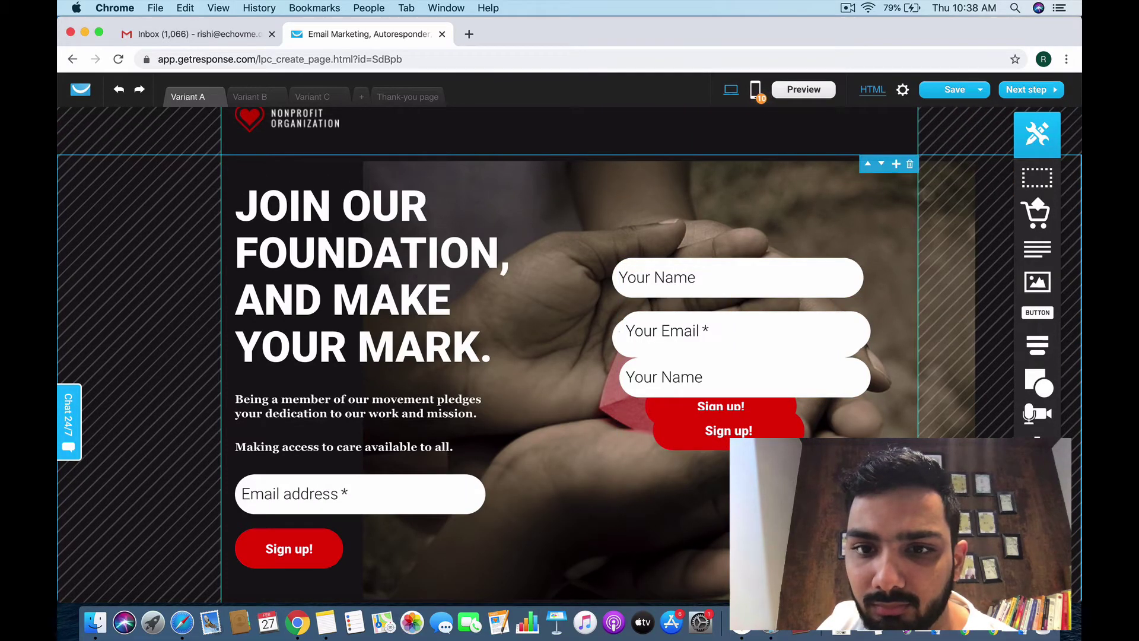
scroll(781, 376, down, 7)
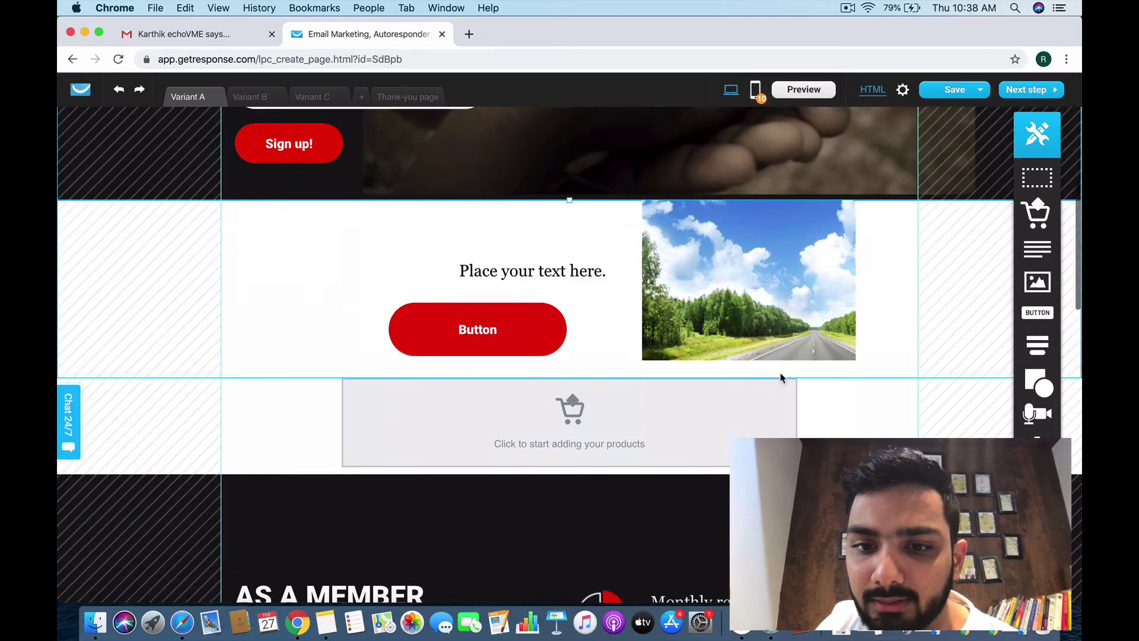
scroll(883, 386, up, 6)
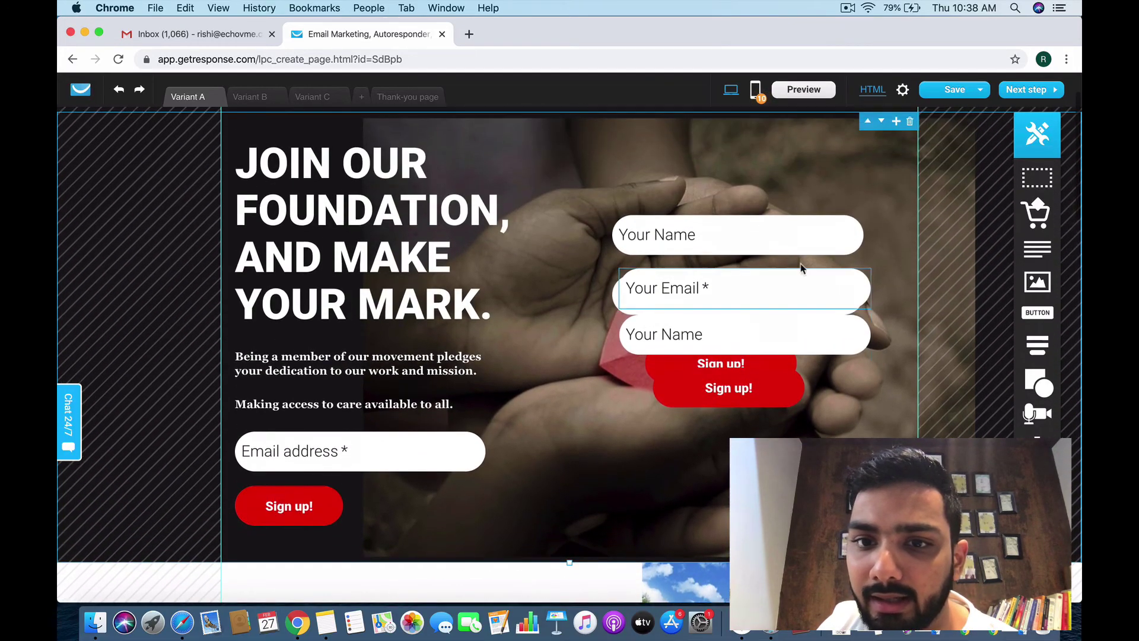
Step: Rearrange the new form so the email field sits above the name fields, aligned with them and the sign-up button below
drag(756, 287, 766, 317)
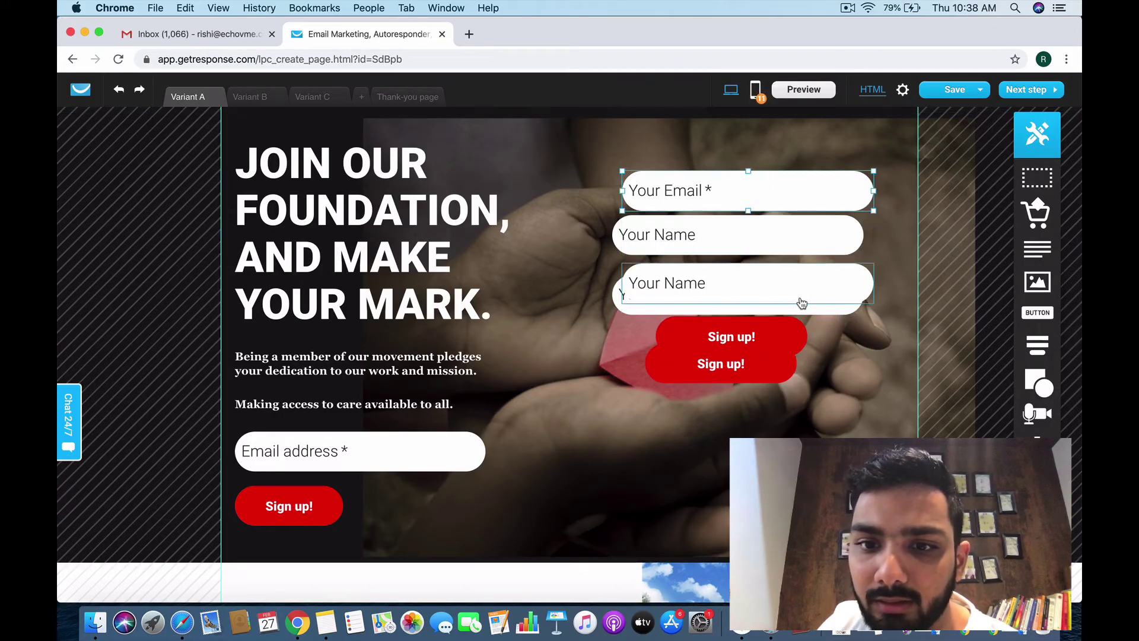
click(777, 343)
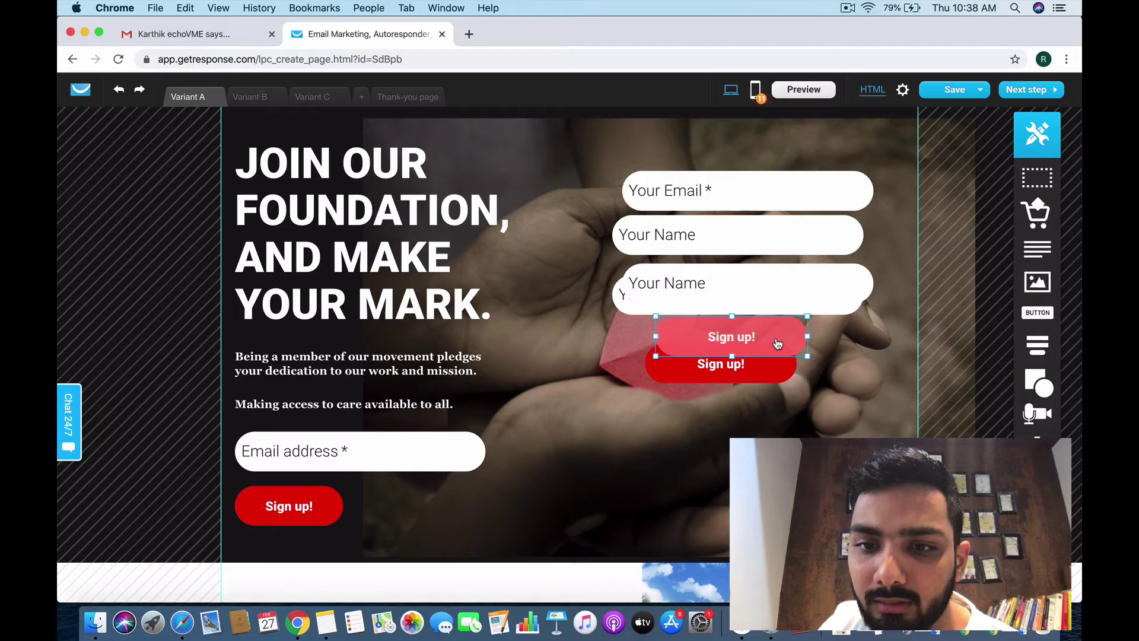
drag(732, 356, 751, 285)
drag(756, 241, 742, 220)
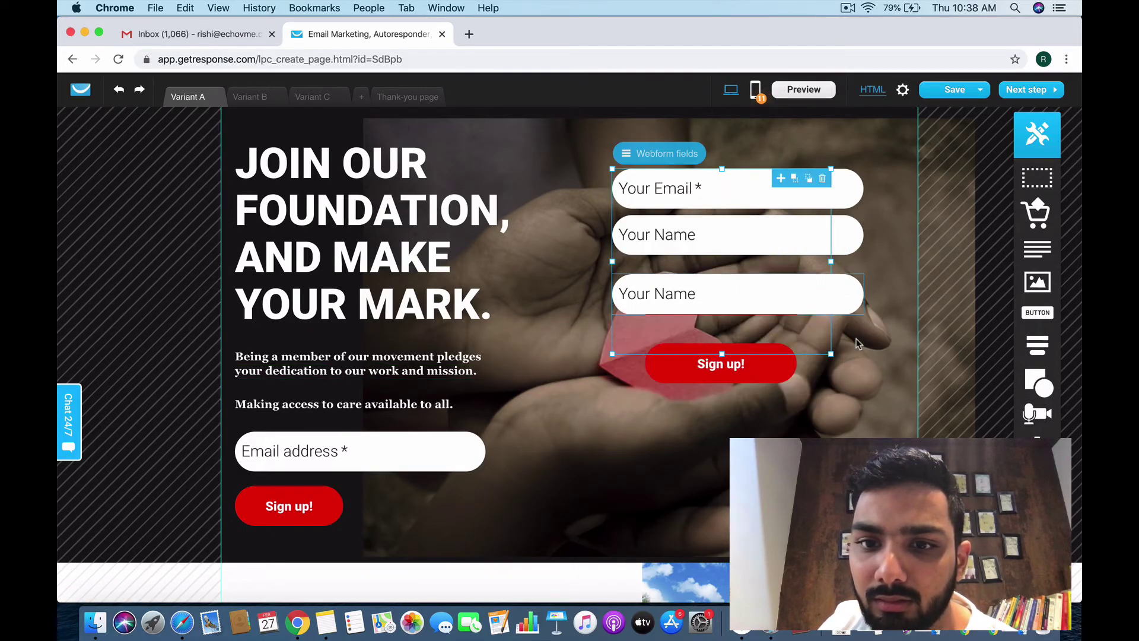
click(868, 345)
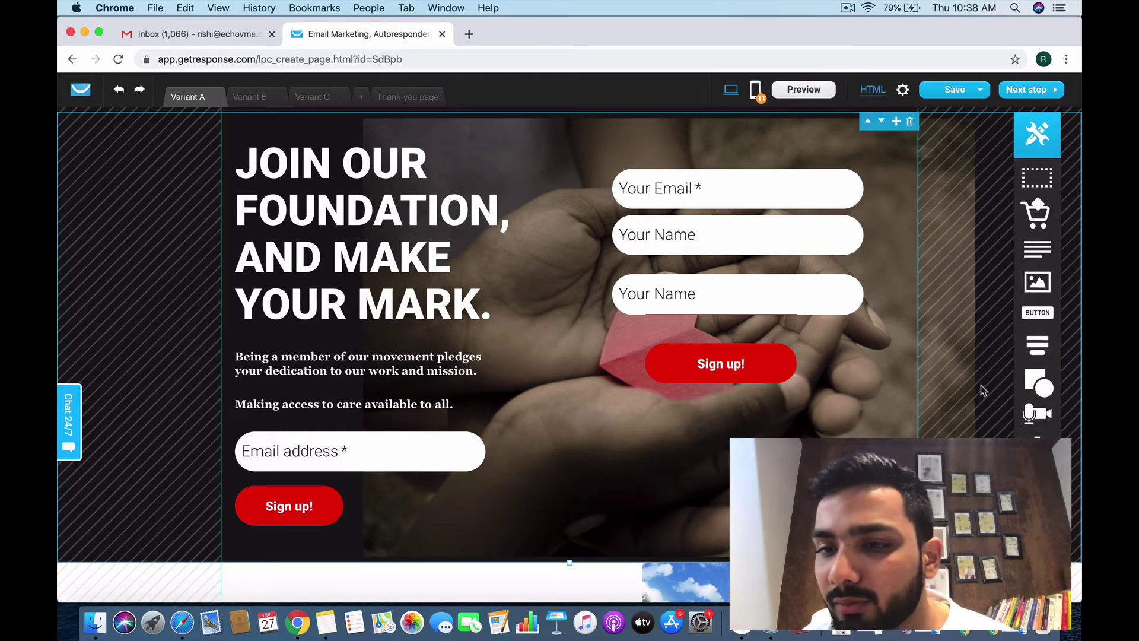
Step: Place a popup form below the new sign-up form and close the form type selection without picking a type
mouse_move(1038, 378)
mouse_move(1036, 345)
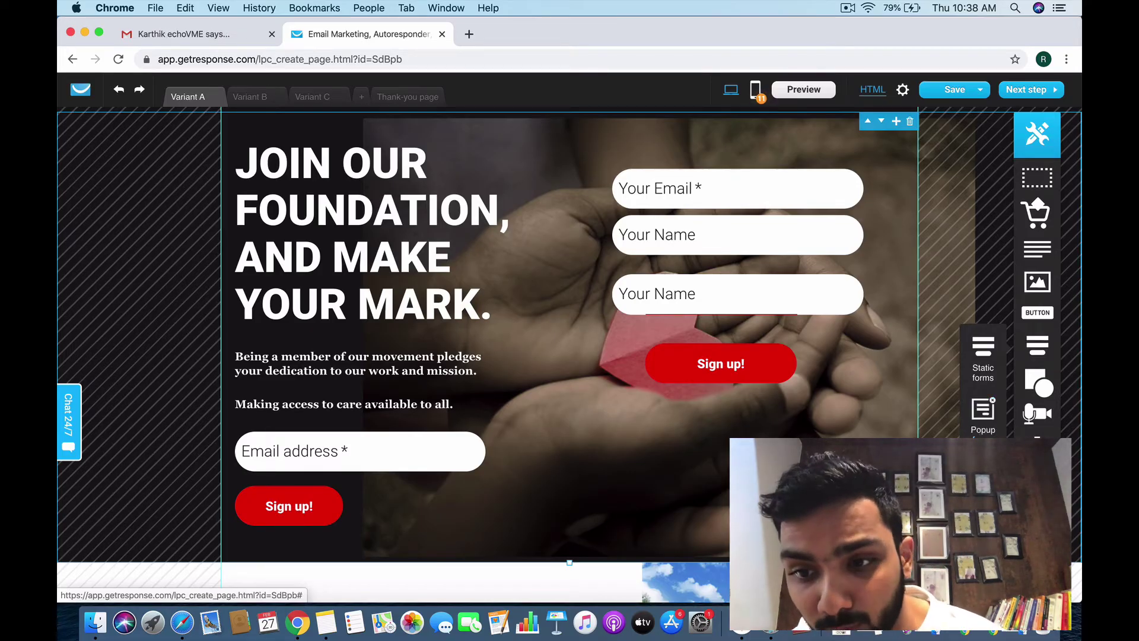
drag(953, 412, 657, 467)
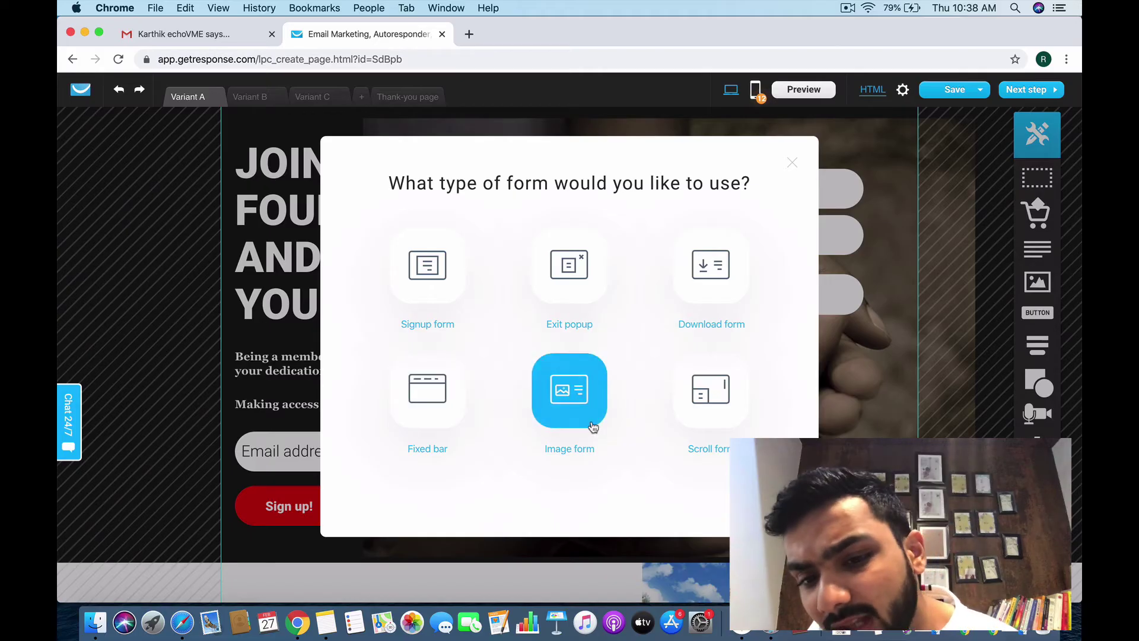
click(791, 166)
Step: Add a standard countdown timer at the bottom of the hero section and move the popup form placeholder aside
mouse_move(1038, 348)
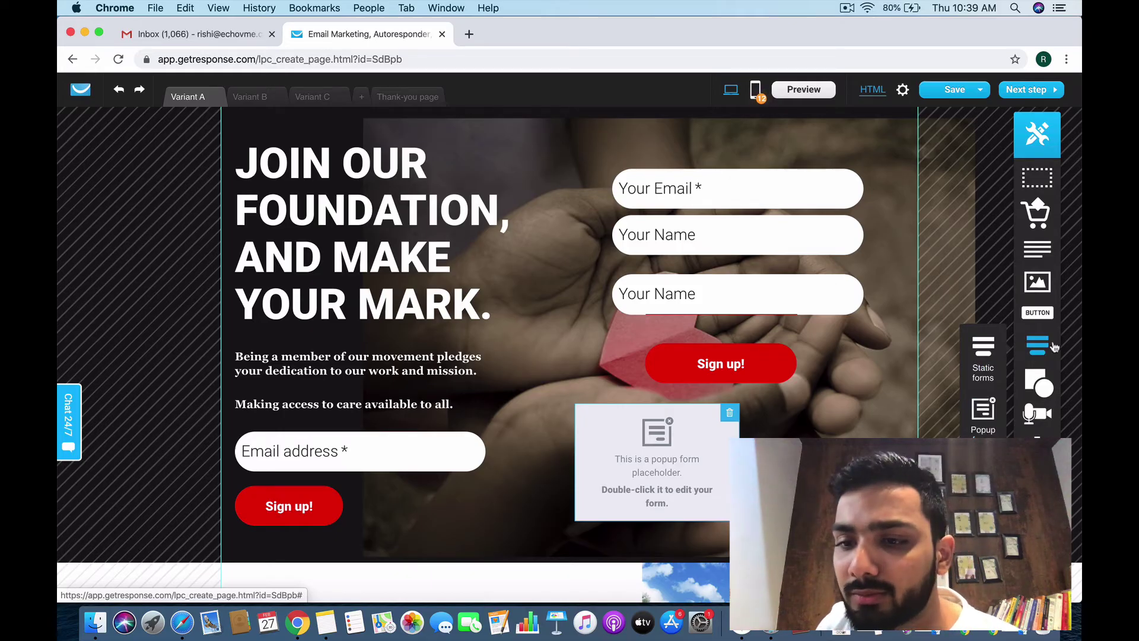
mouse_move(1048, 392)
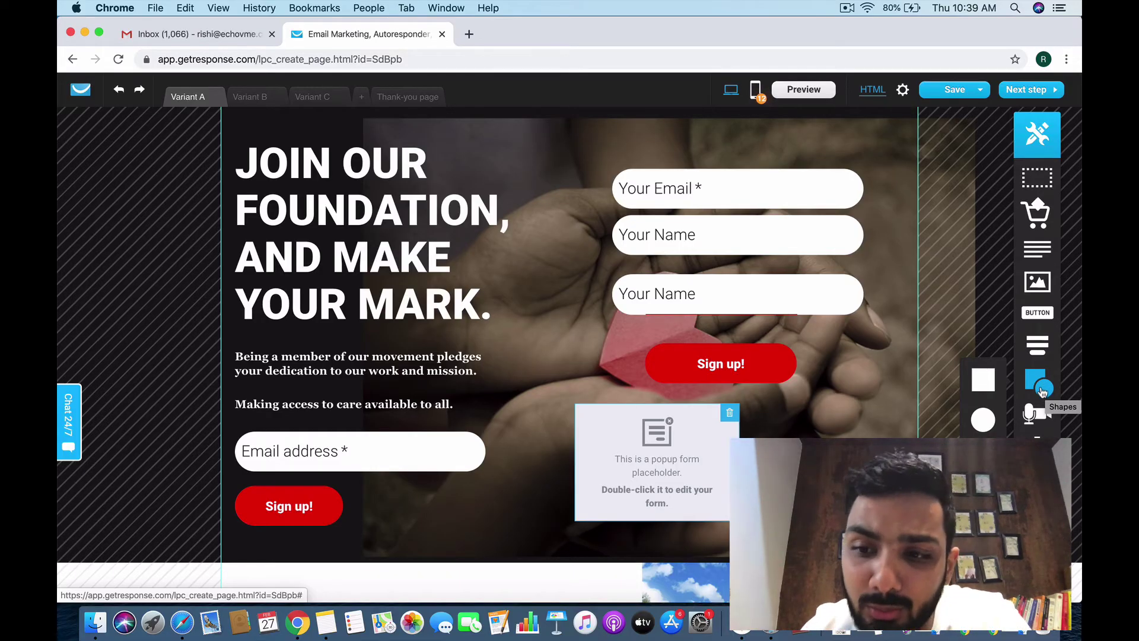
mouse_move(1040, 429)
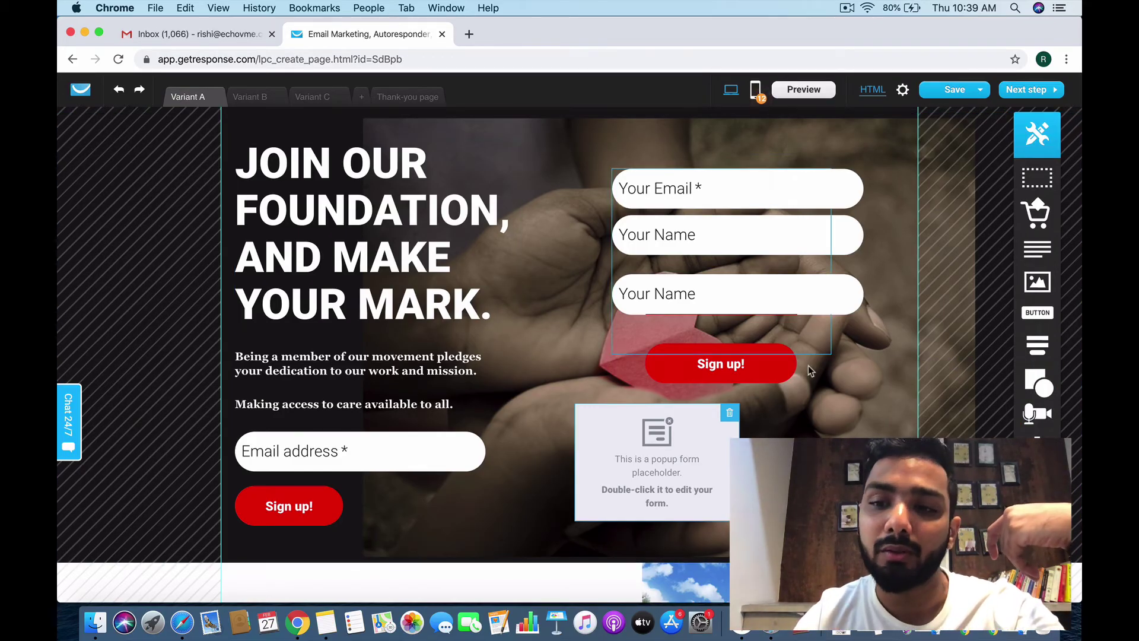
drag(1037, 451, 653, 451)
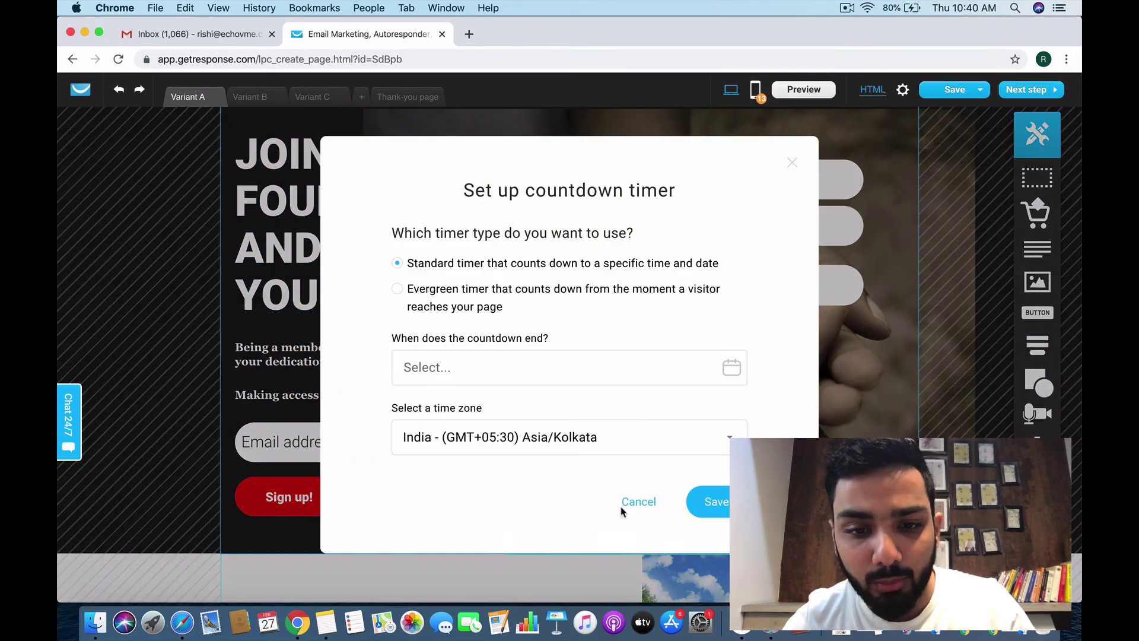
click(691, 503)
drag(717, 451, 853, 459)
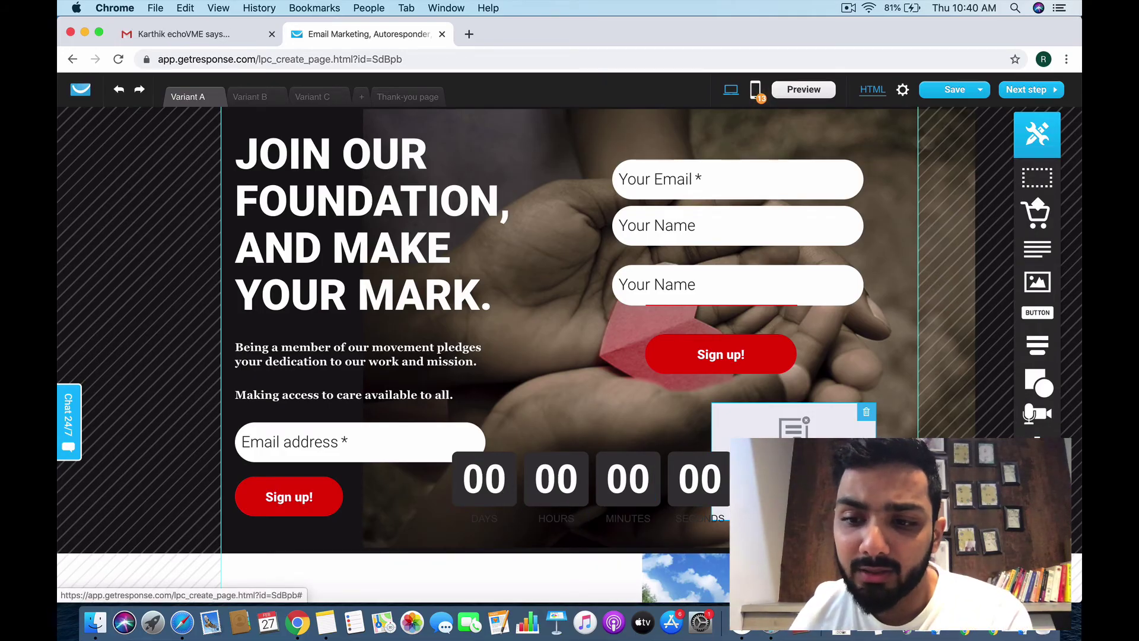
Step: Add a video over the lower part of the hero section and place Facebook Like and Tweet buttons beside it
scroll(570, 355, down, 1)
drag(1037, 413, 676, 389)
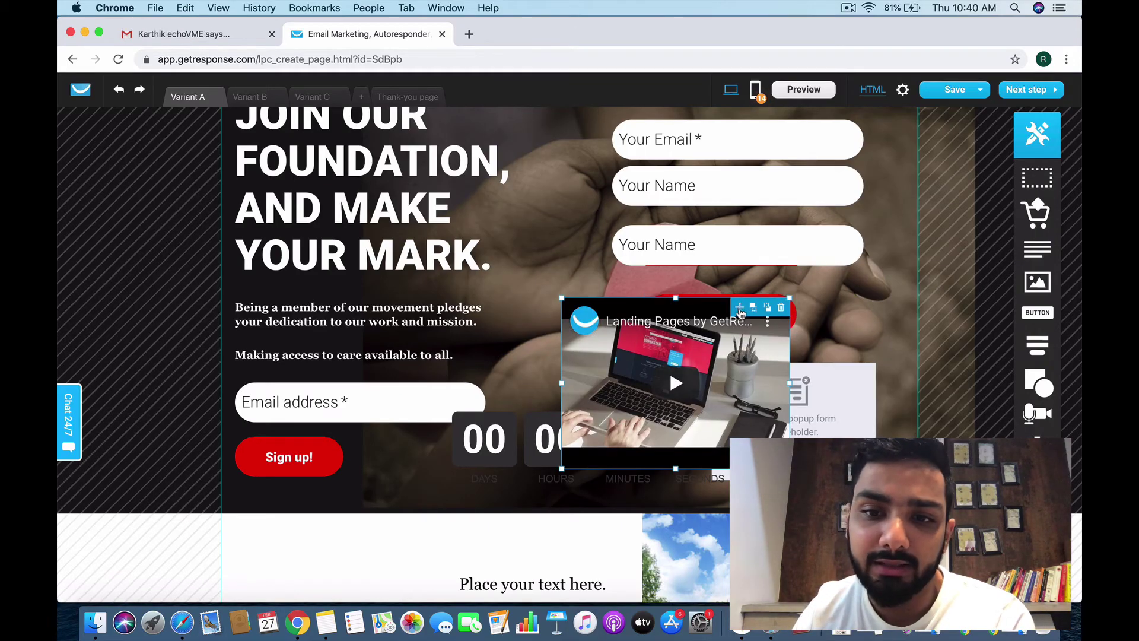
scroll(781, 326, down, 2)
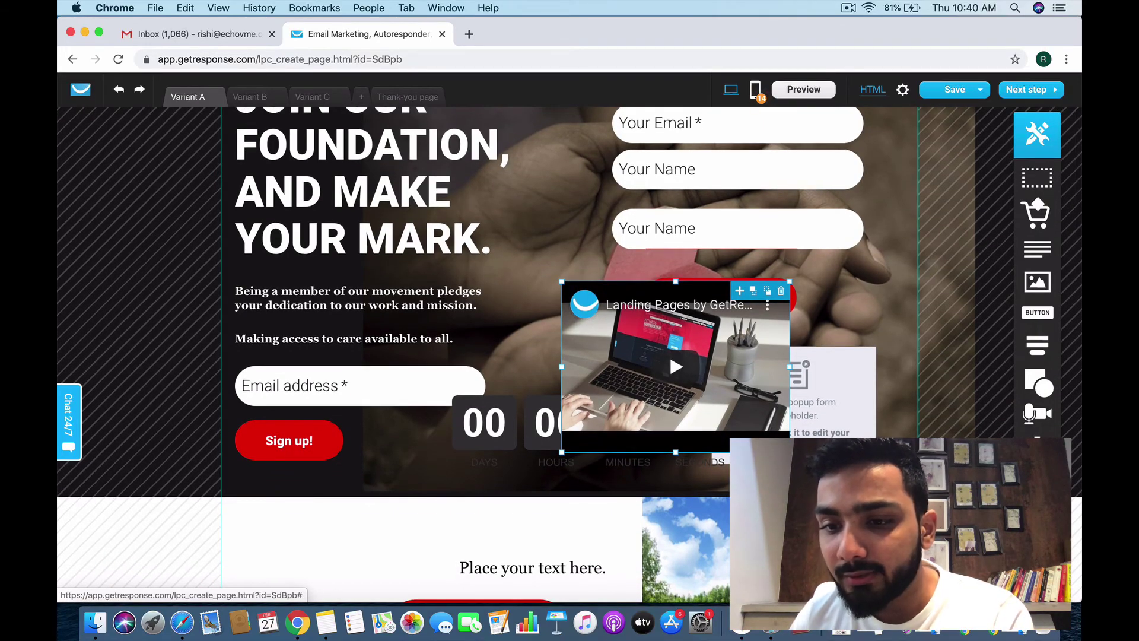
drag(1037, 475, 884, 325)
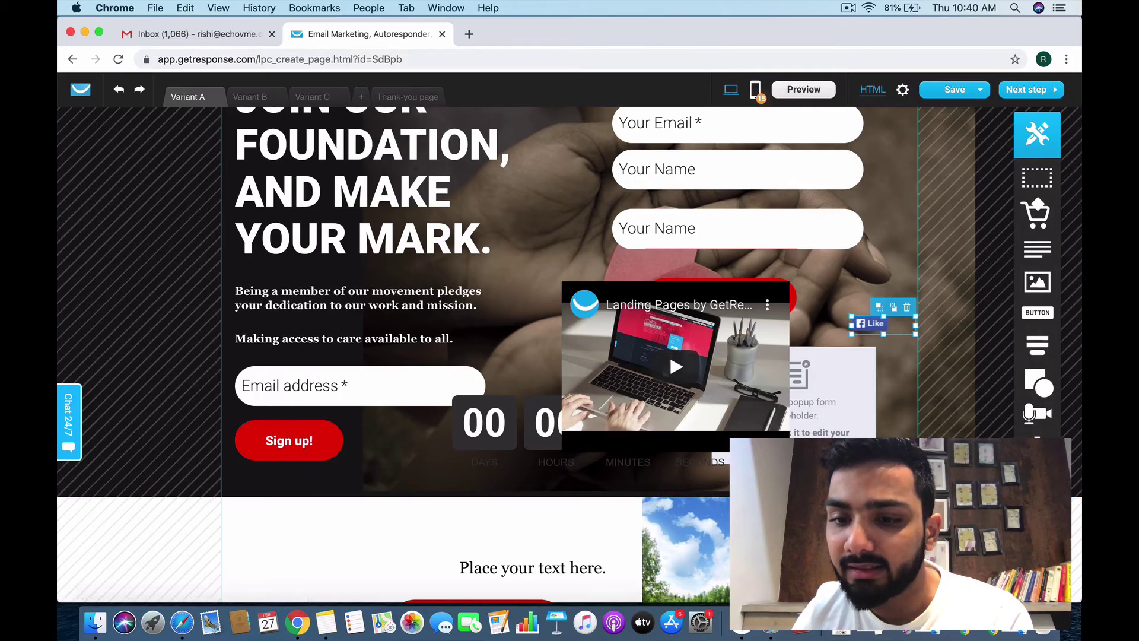
drag(1037, 475, 880, 346)
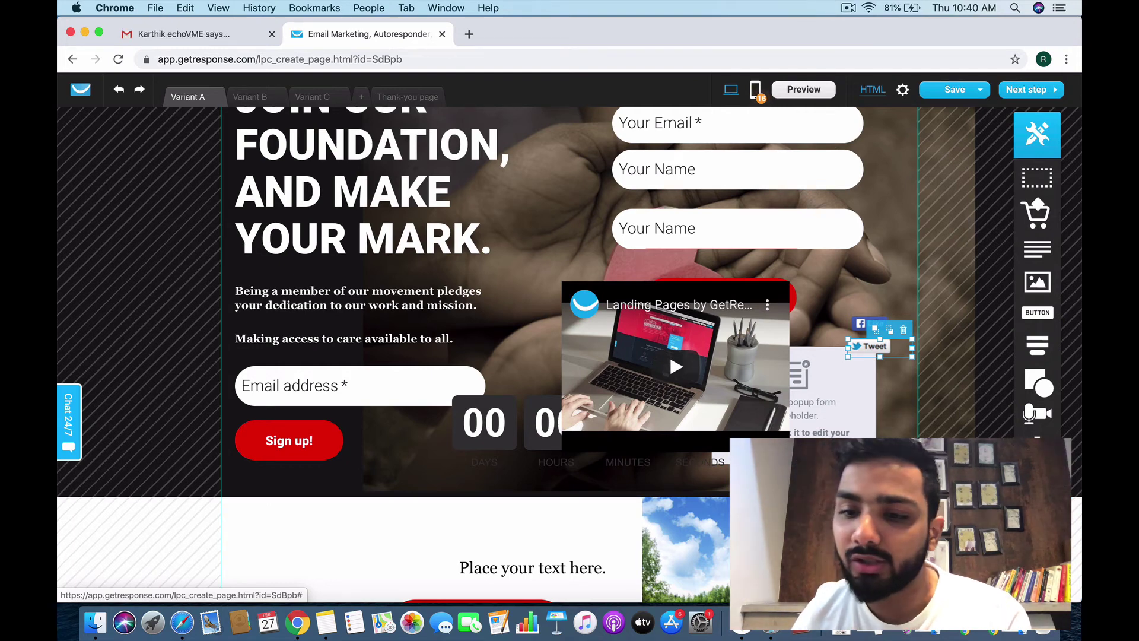
Step: Add a custom code block over the hero headline and close its code editor without entering any code
scroll(669, 337, down, 2)
scroll(668, 354, up, 2)
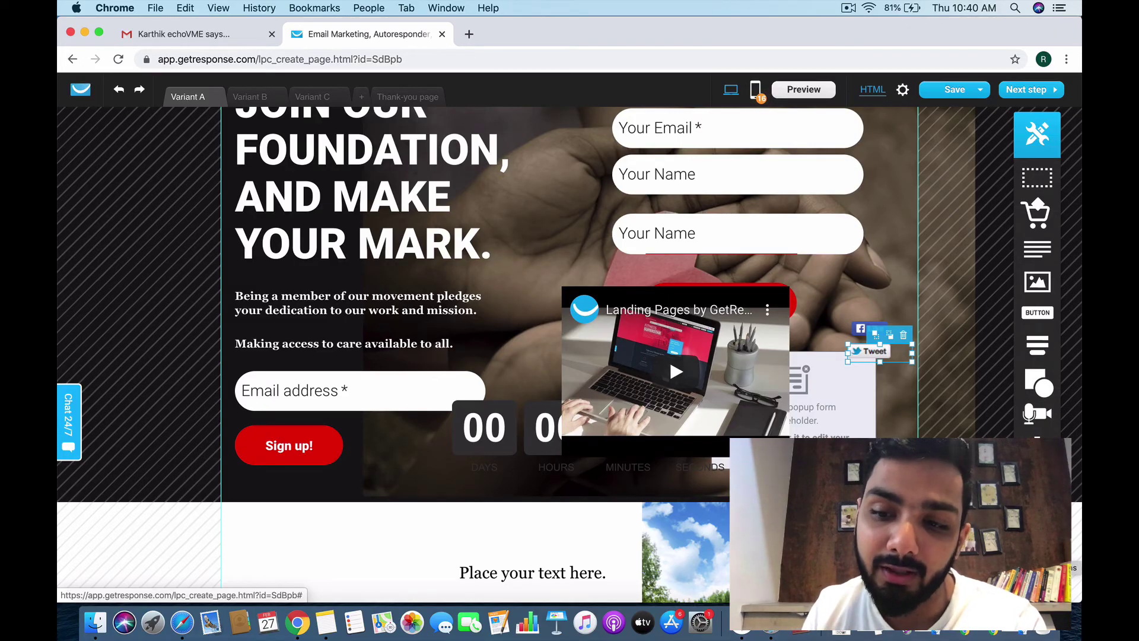
drag(668, 355, 425, 299)
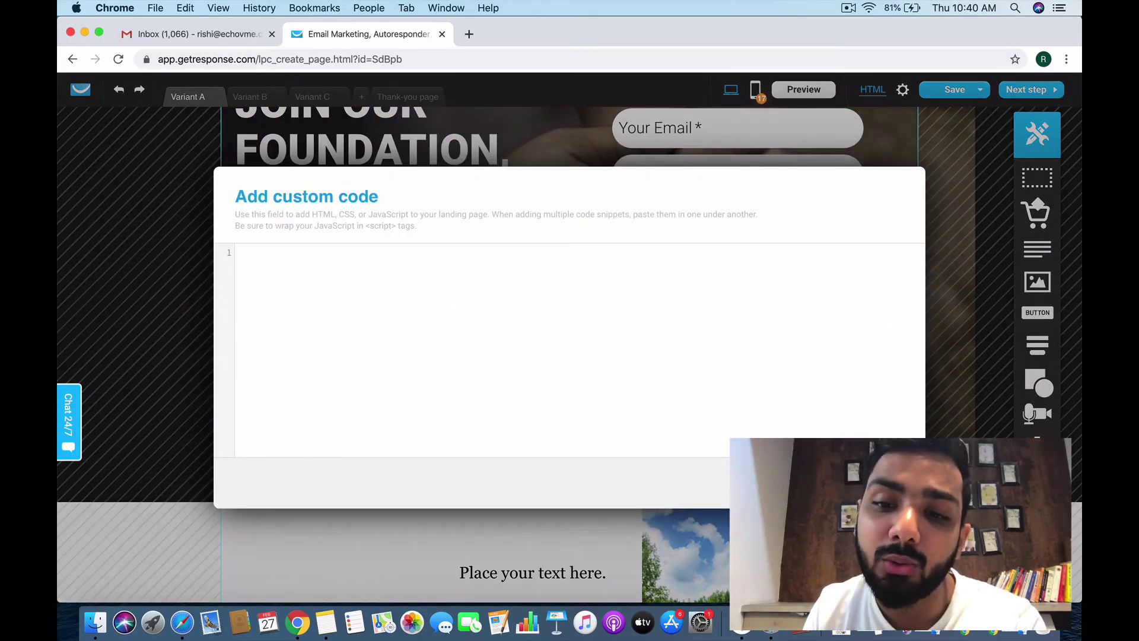
key(Escape)
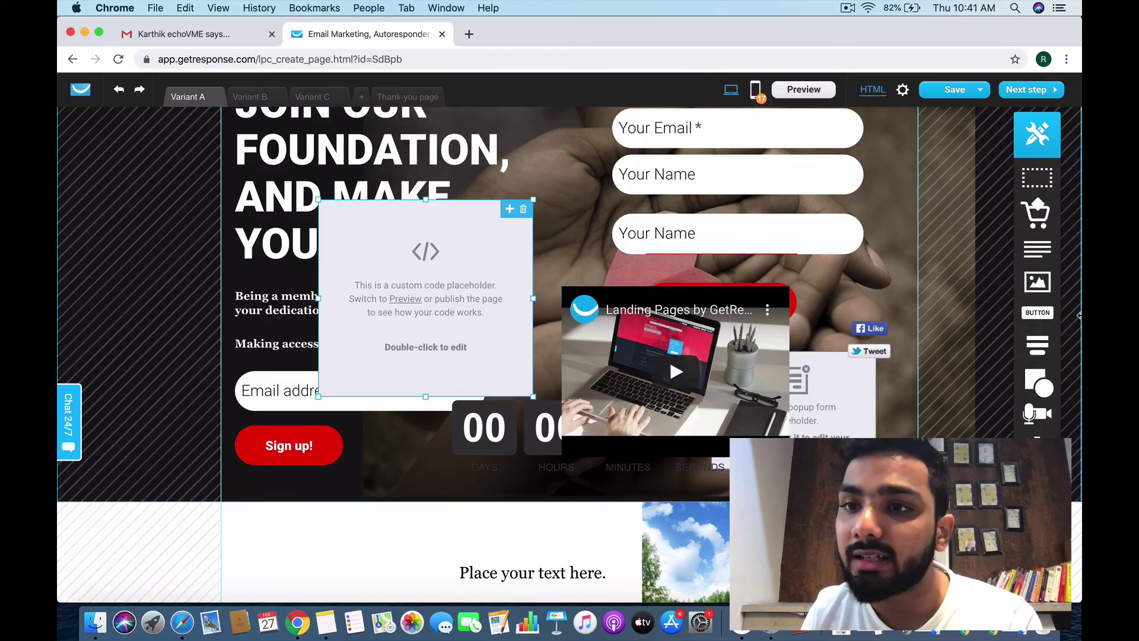
Step: Continue to the landing page settings without generating mobile versions for Variants B and C
click(1031, 92)
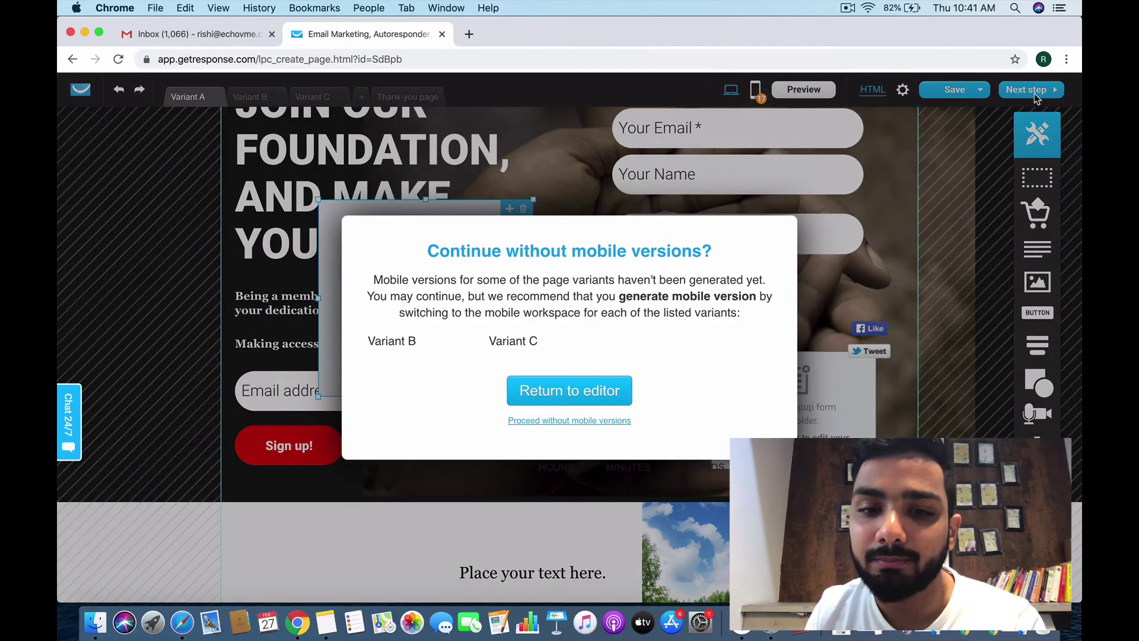
click(597, 420)
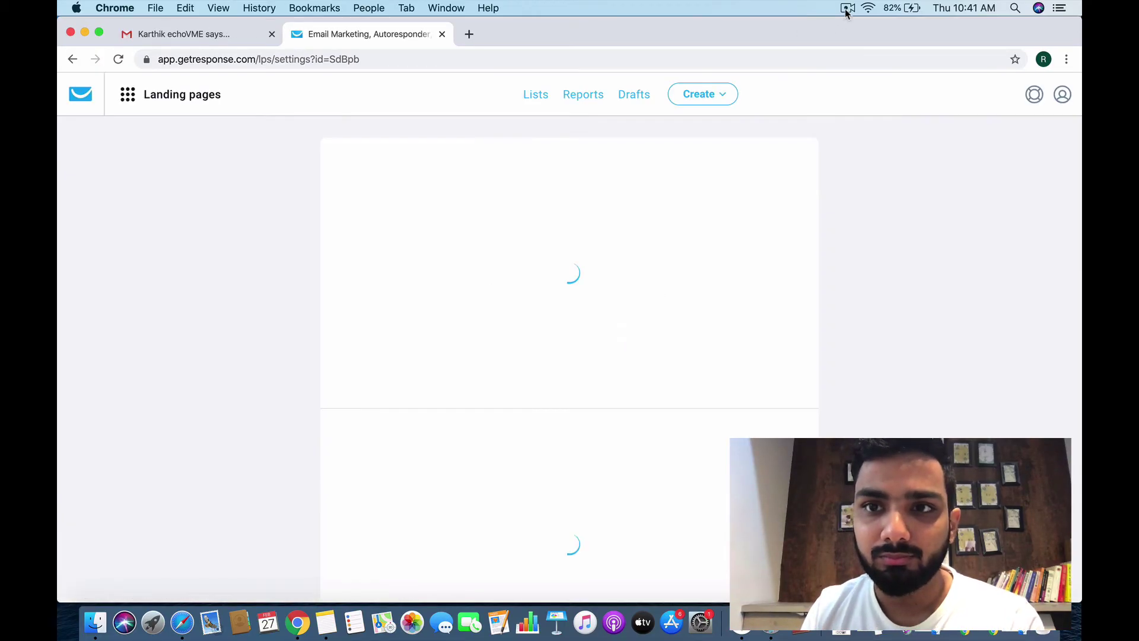
click(847, 8)
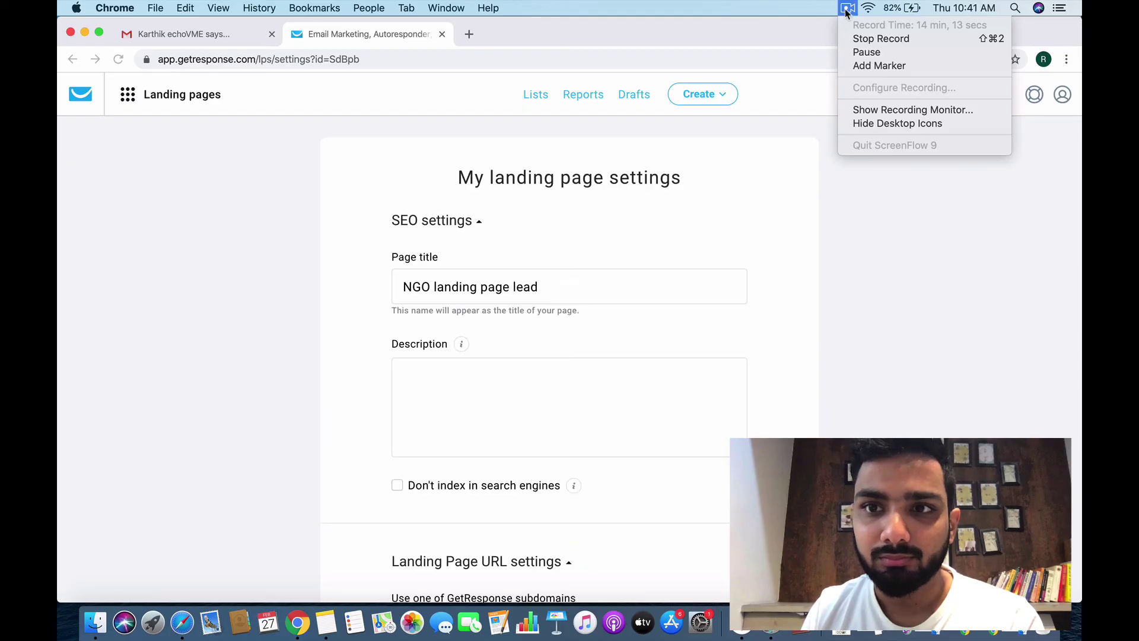
click(847, 8)
Step: Set the landing page's SEO description to PLEASE JOIN ME FOR INSTAGRAM INFLUENCER
scroll(740, 219, down, 1)
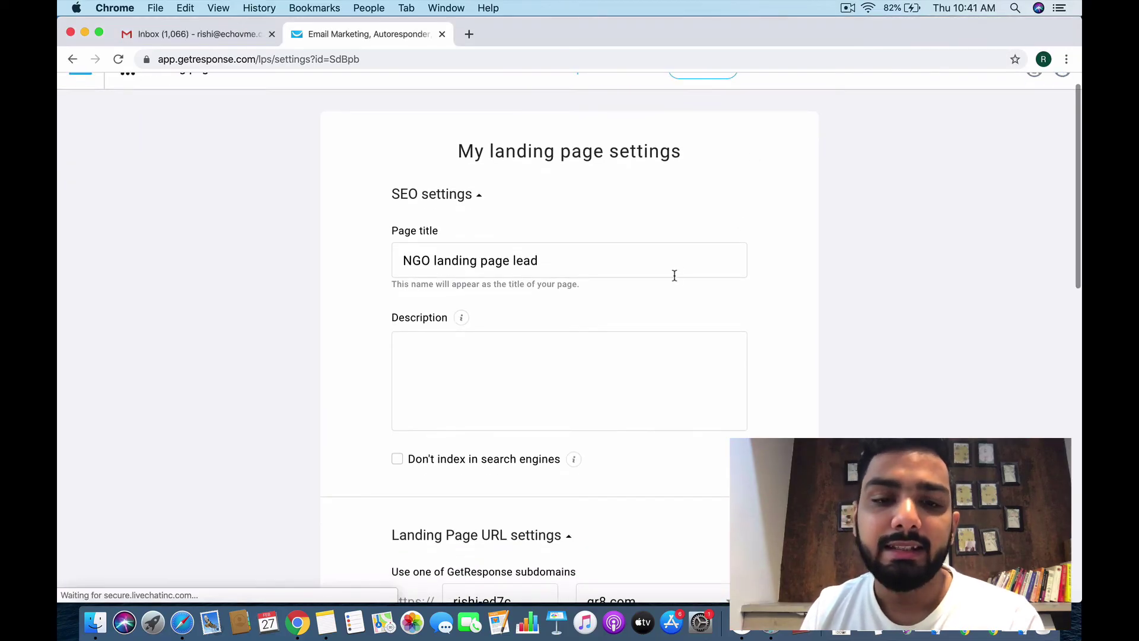
scroll(531, 346, down, 1)
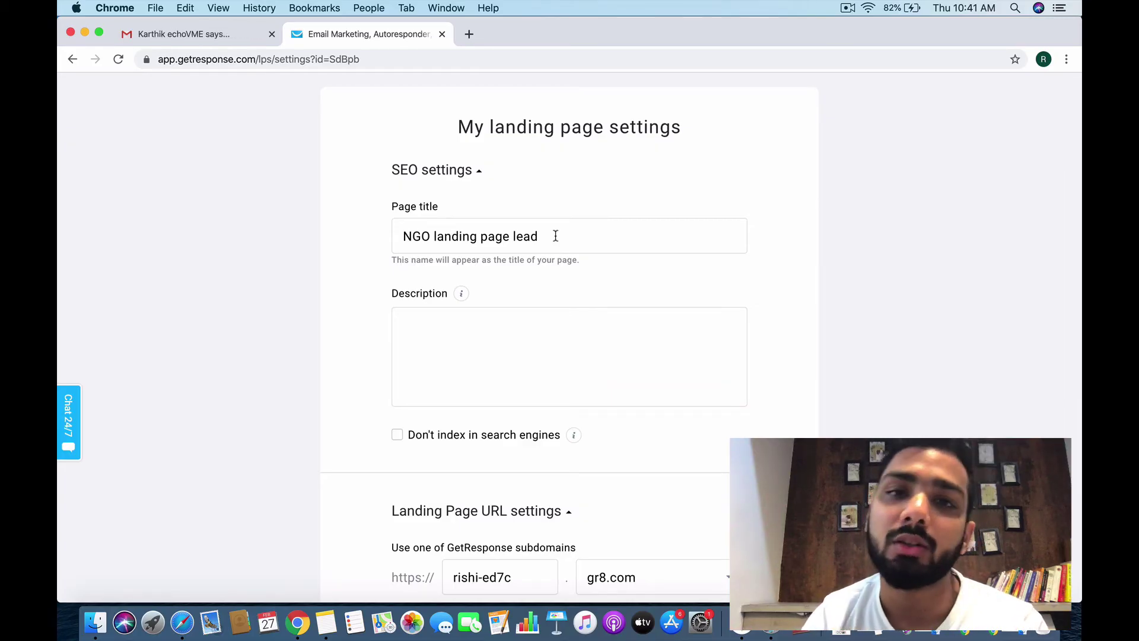
click(517, 344)
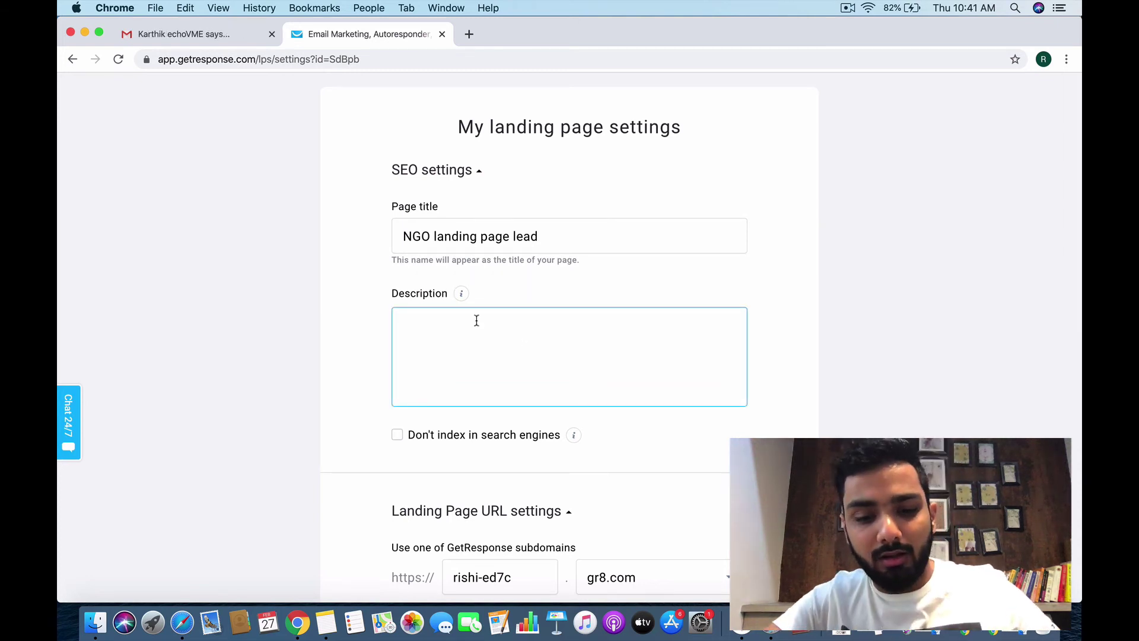
text(PLEASE JOI)
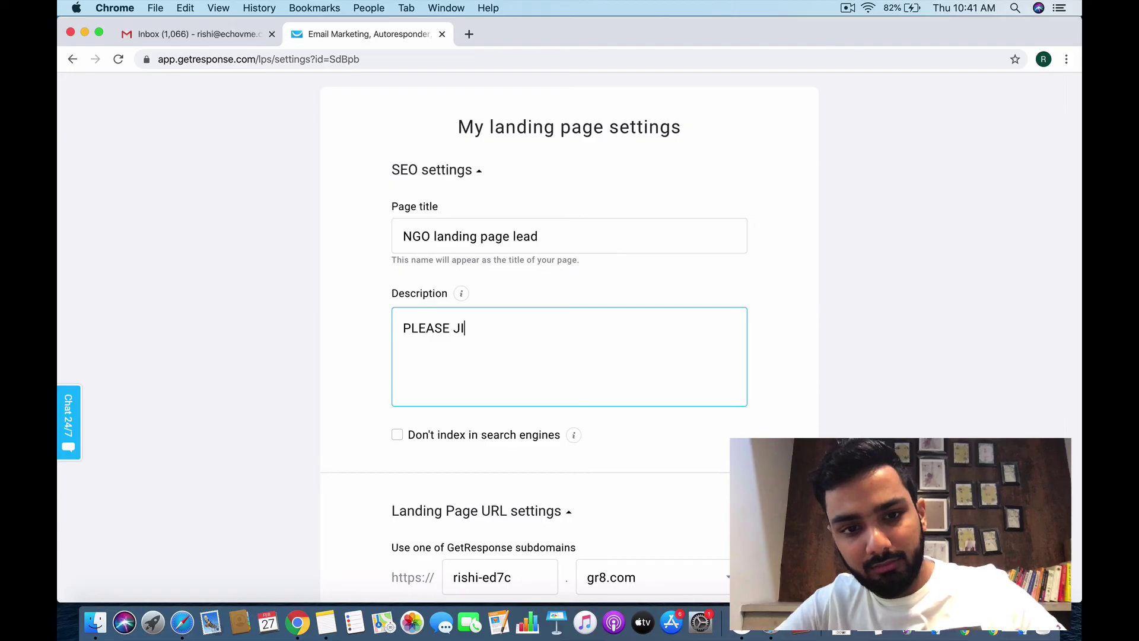
text(N ME FOR INSTAGRAM INFLUENCER)
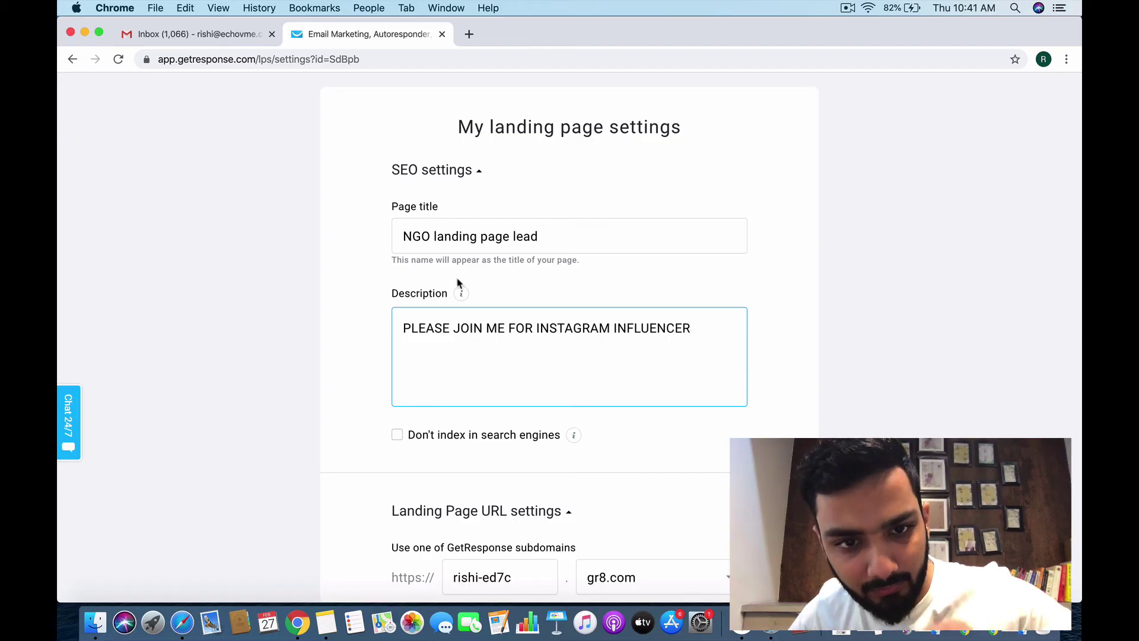
Step: Review the SEO description hint, the GetResponse subdomain and the options for assigning an own domain
mouse_move(461, 294)
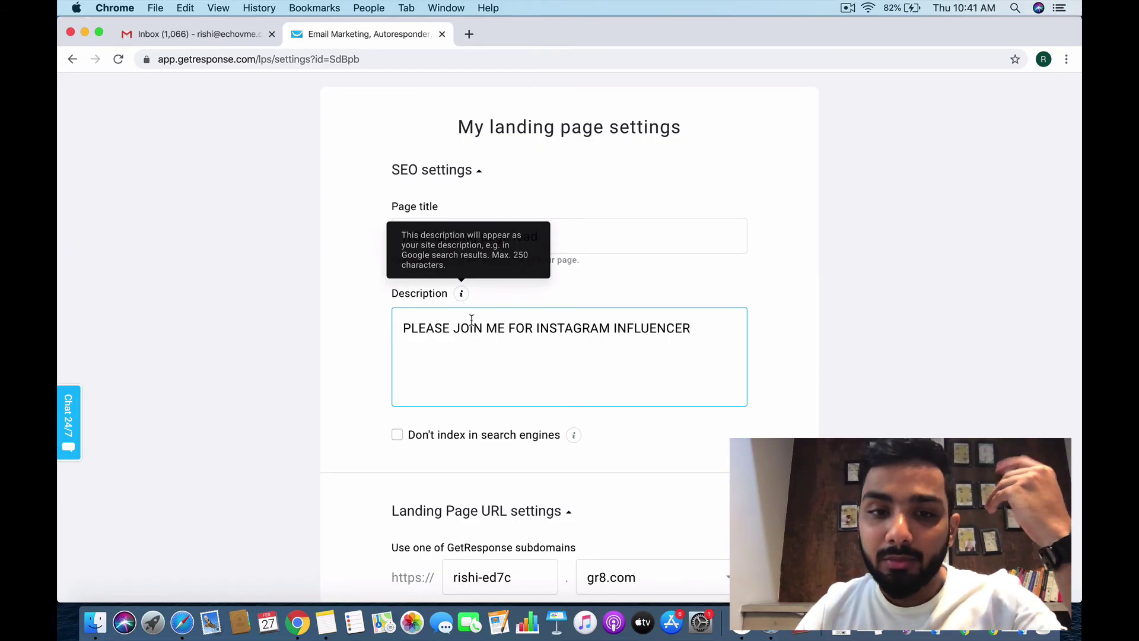
scroll(484, 374, down, 5)
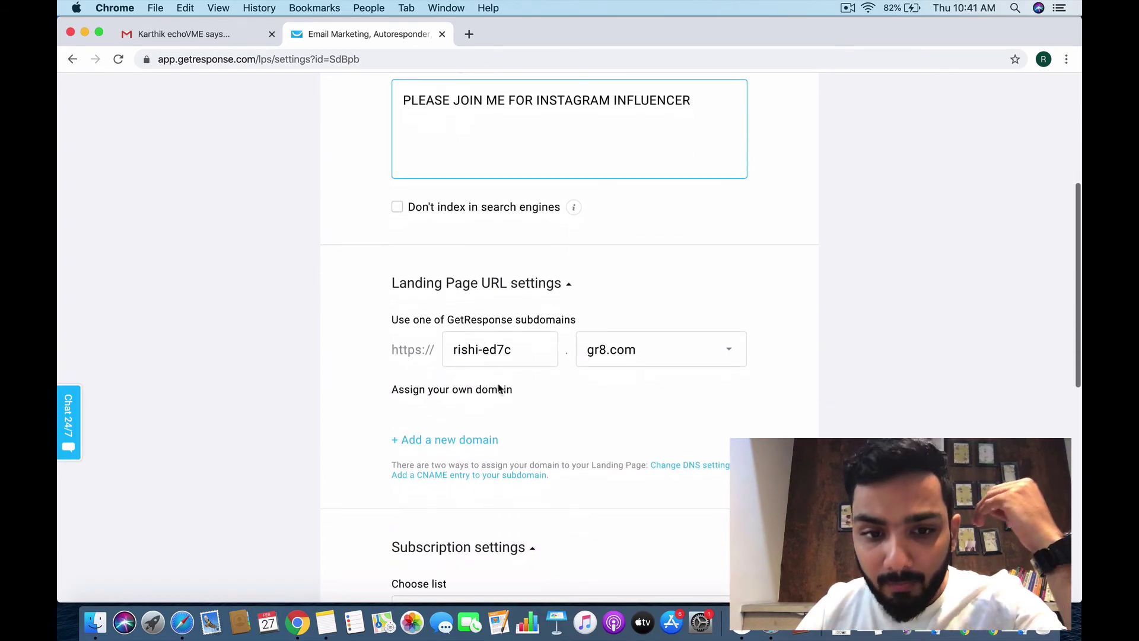
scroll(508, 453, down, 2)
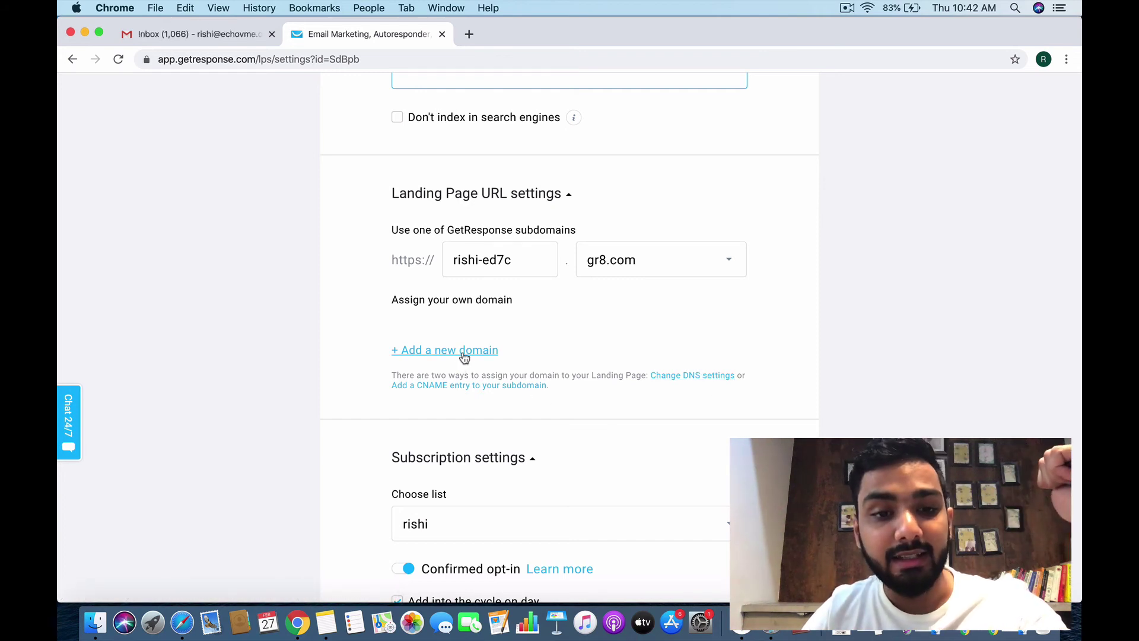
scroll(480, 355, down, 1)
scroll(481, 350, down, 1)
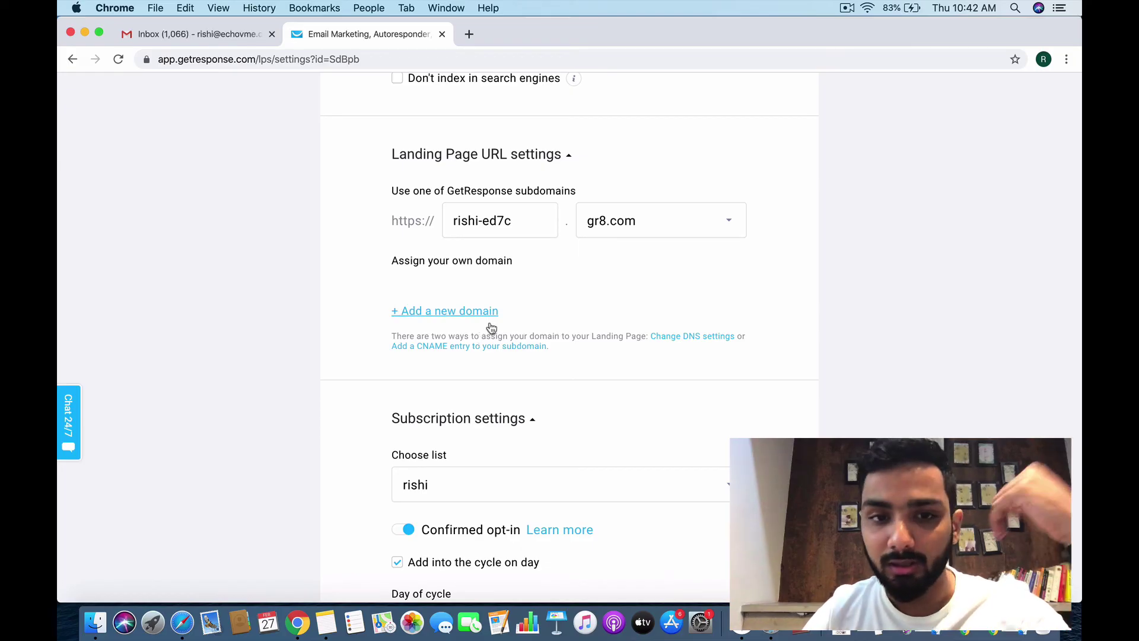
scroll(515, 354, down, 2)
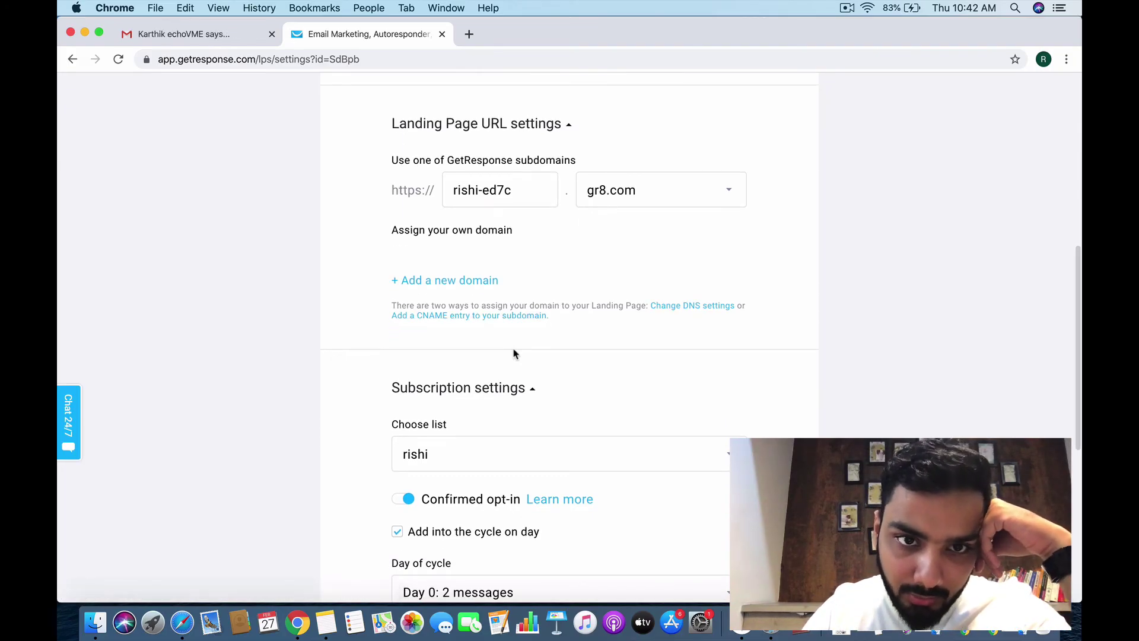
Step: Keep the currently selected contact list and turn off Confirmed opt-in in the subscription settings
scroll(515, 355, down, 5)
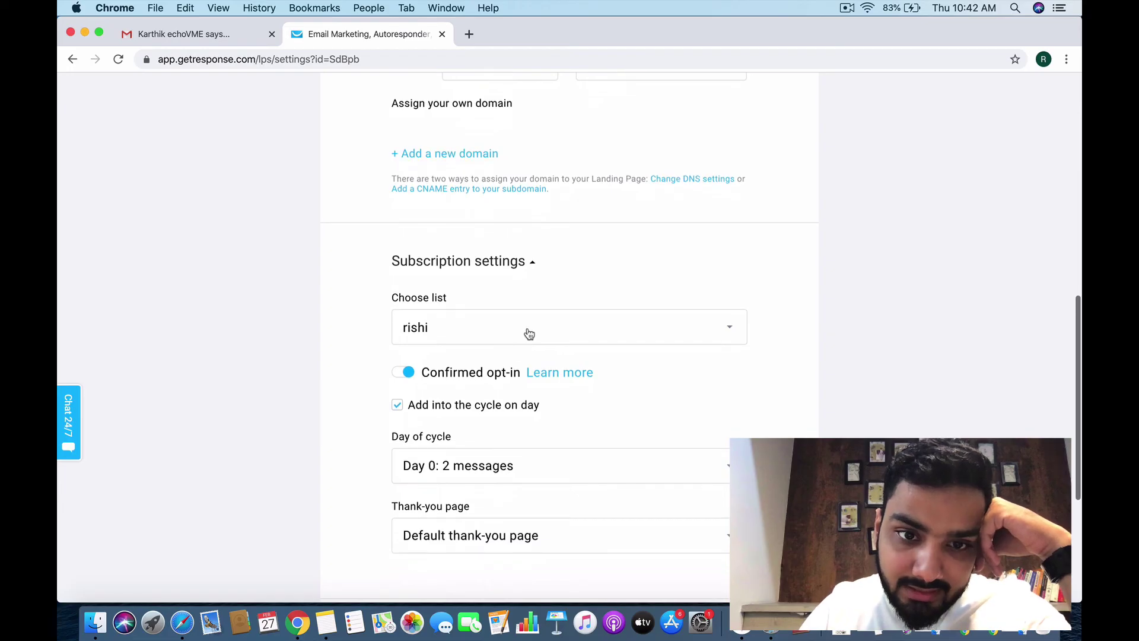
click(553, 297)
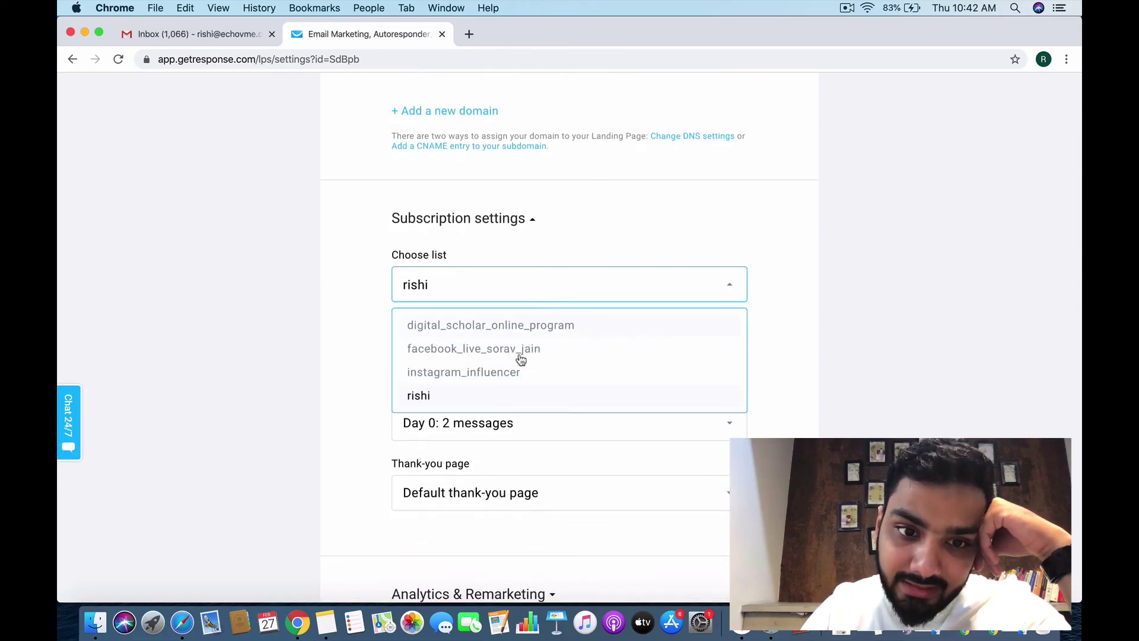
click(452, 400)
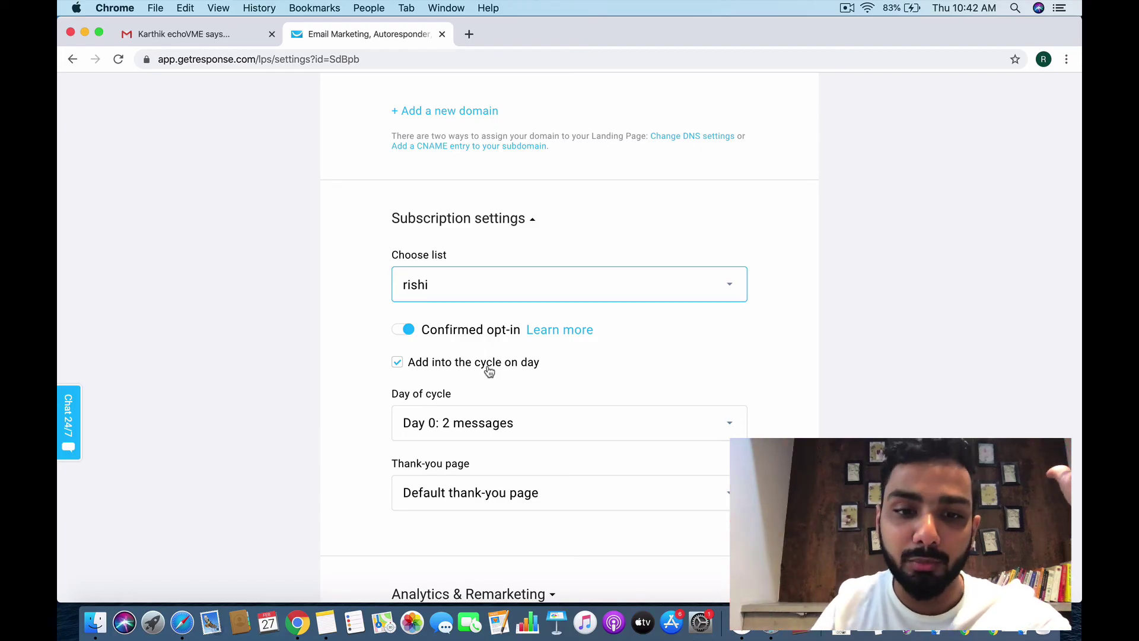
scroll(508, 433, down, 1)
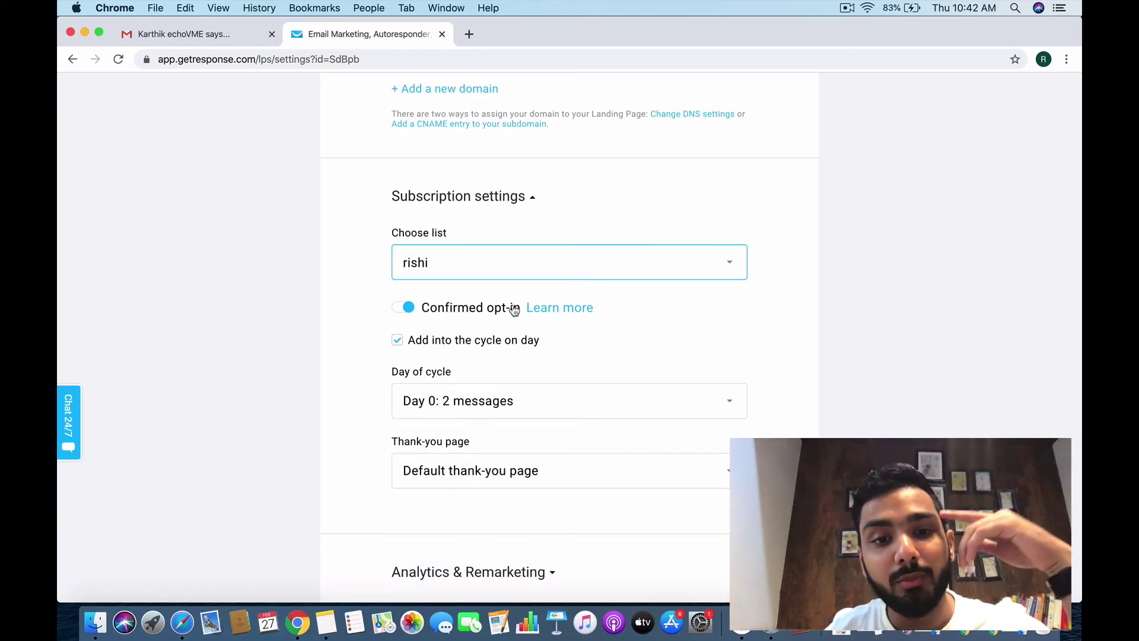
click(405, 308)
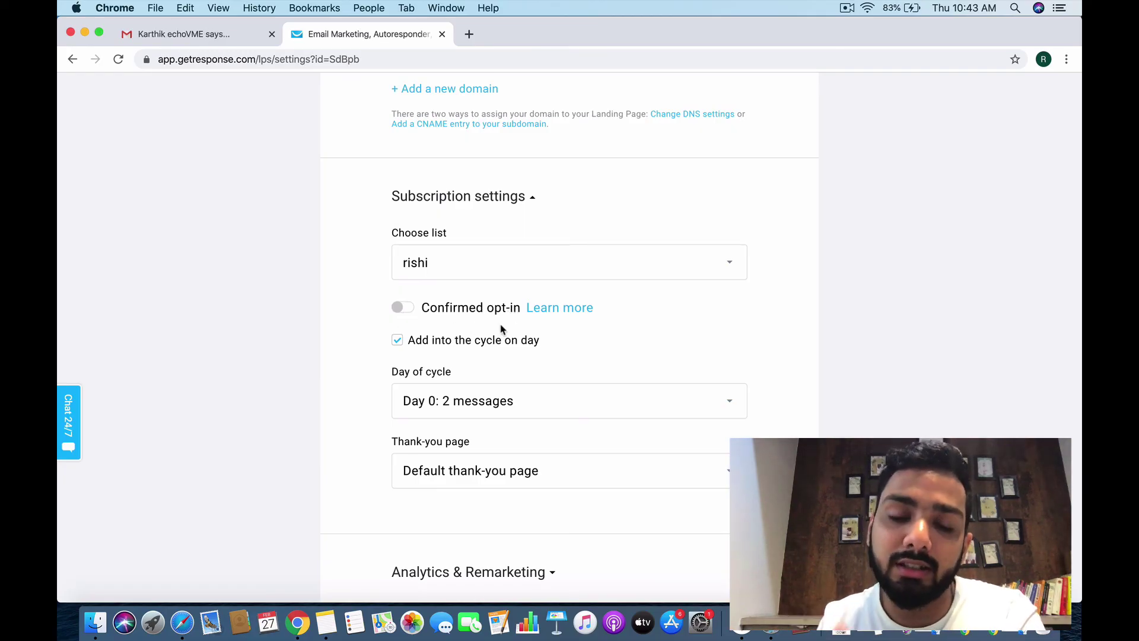
scroll(498, 341, up, 1)
scroll(499, 341, down, 1)
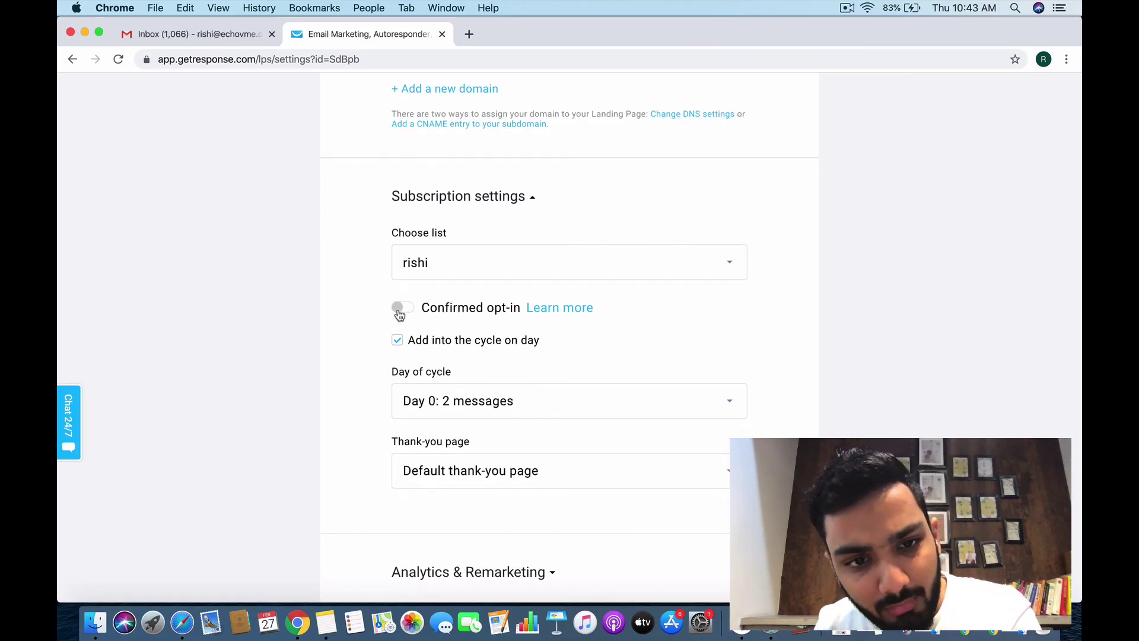
Step: Check the Day of cycle options and the Thank-you page setting without changing either one
scroll(478, 362, down, 3)
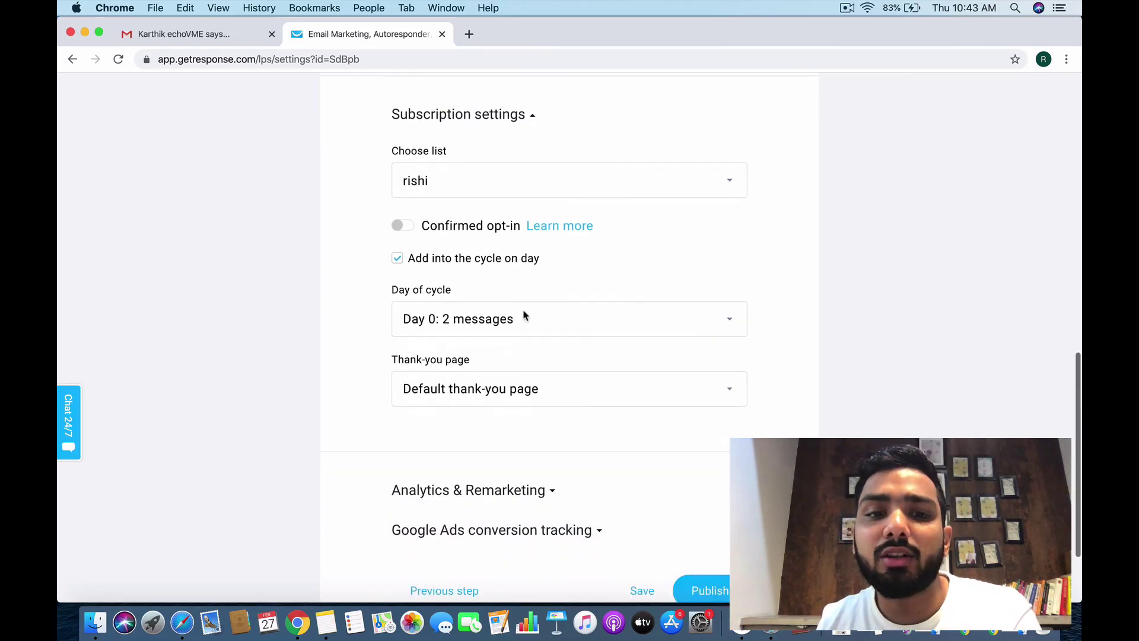
click(591, 321)
click(591, 321)
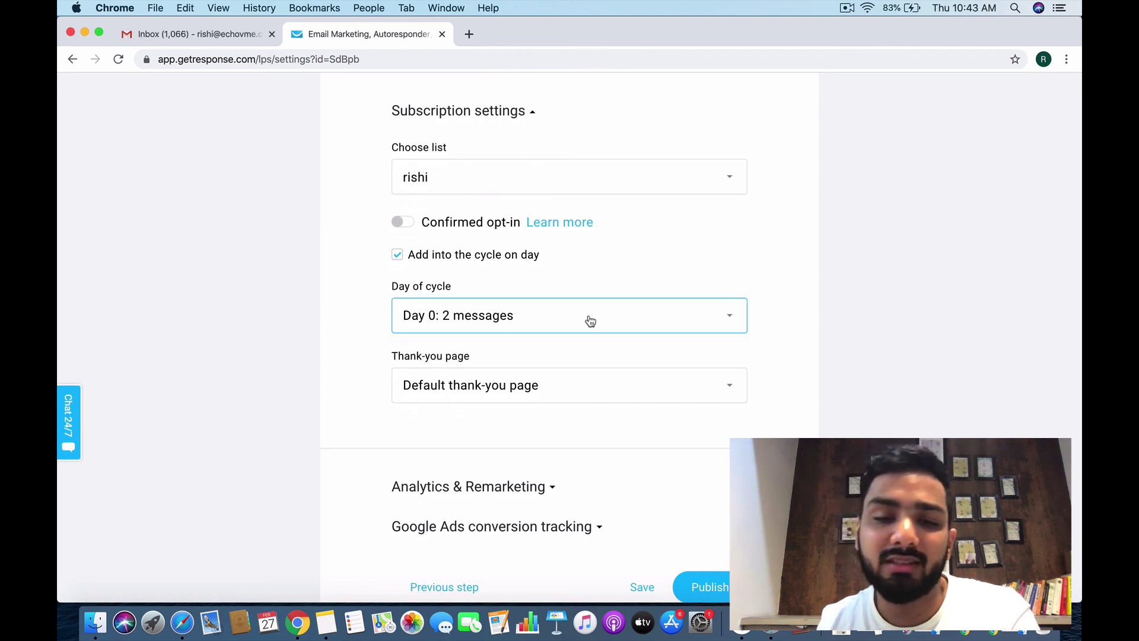
scroll(591, 321, down, 3)
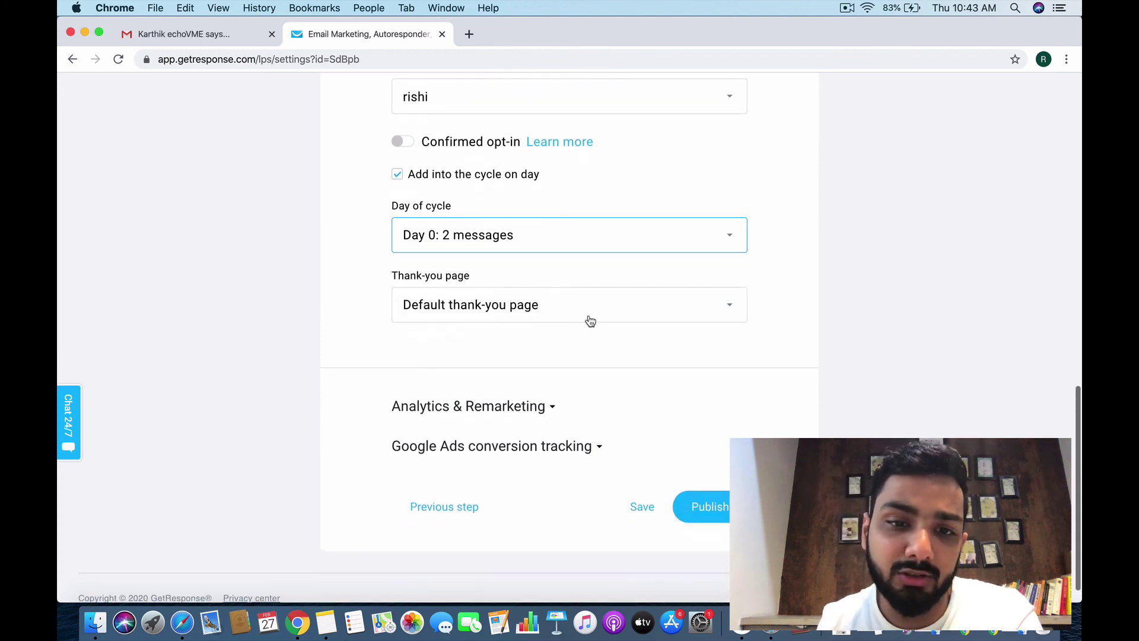
scroll(596, 279, down, 1)
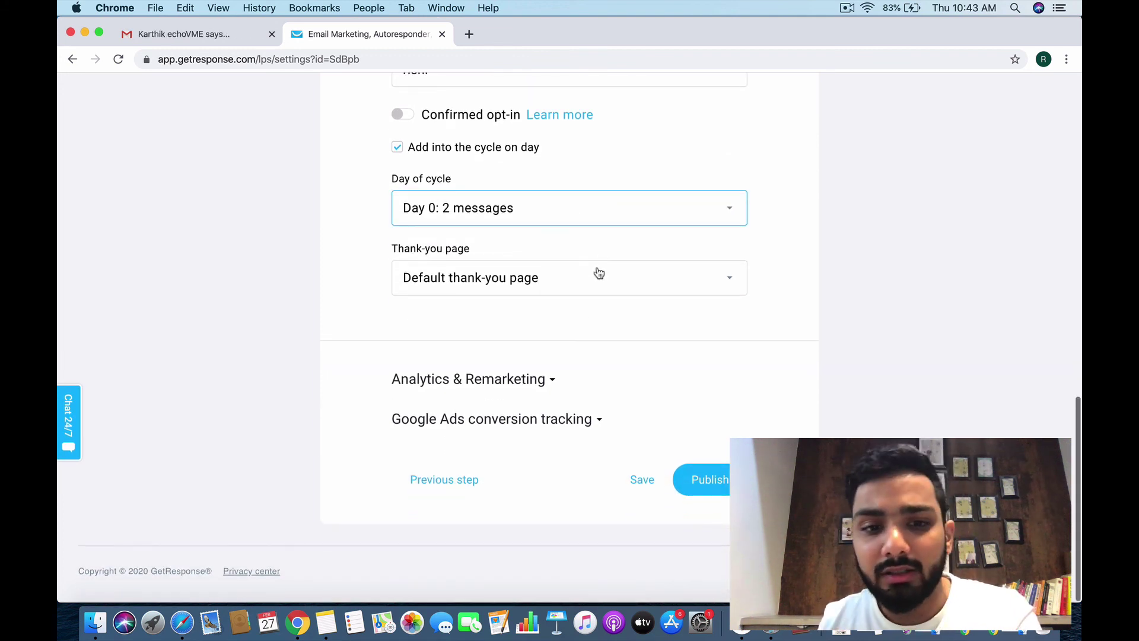
Step: Expand the Analytics & Remarketing and Google Ads conversion tracking sections and review their fields
click(526, 383)
scroll(525, 383, down, 5)
click(536, 420)
scroll(536, 422, down, 3)
scroll(536, 423, up, 4)
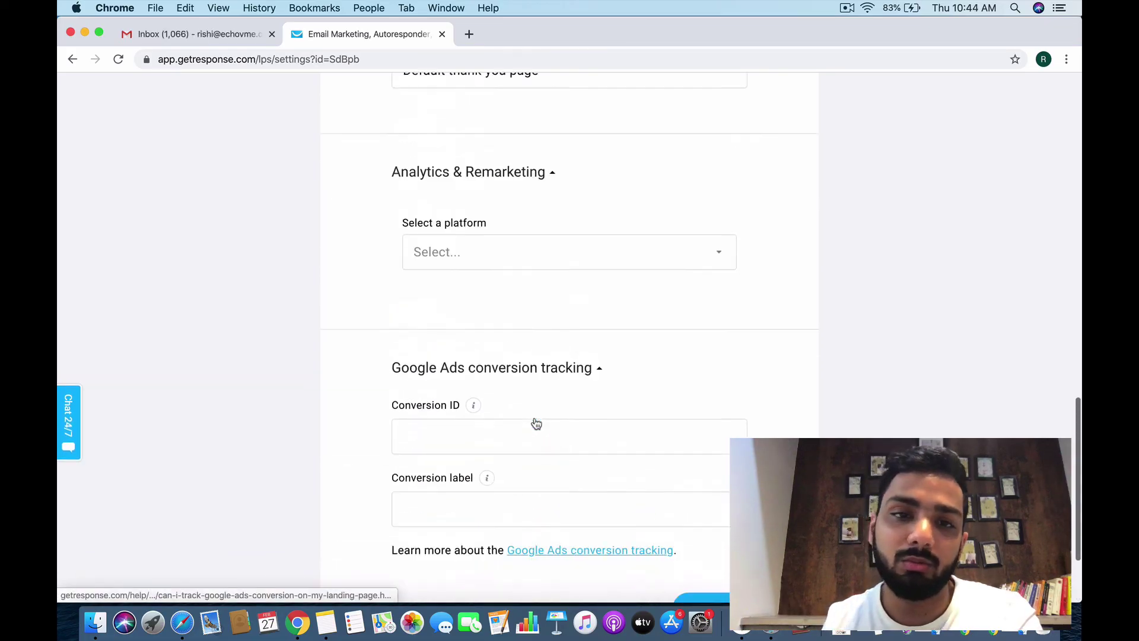
scroll(536, 422, up, 2)
Step: Publish the landing page and open its live web address
scroll(534, 422, down, 6)
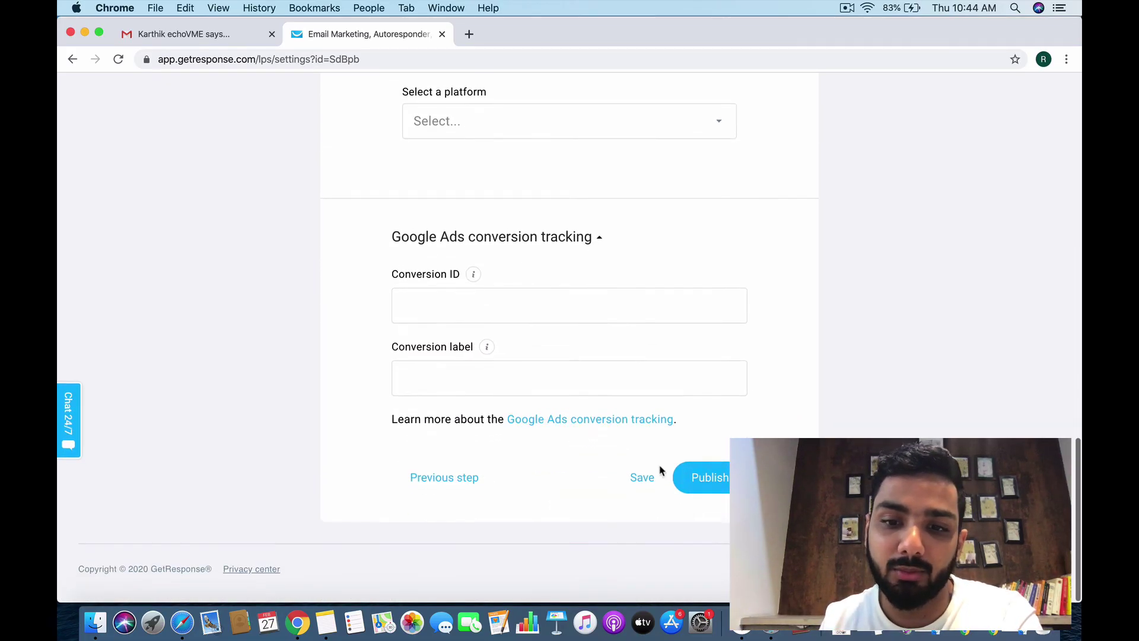
click(691, 483)
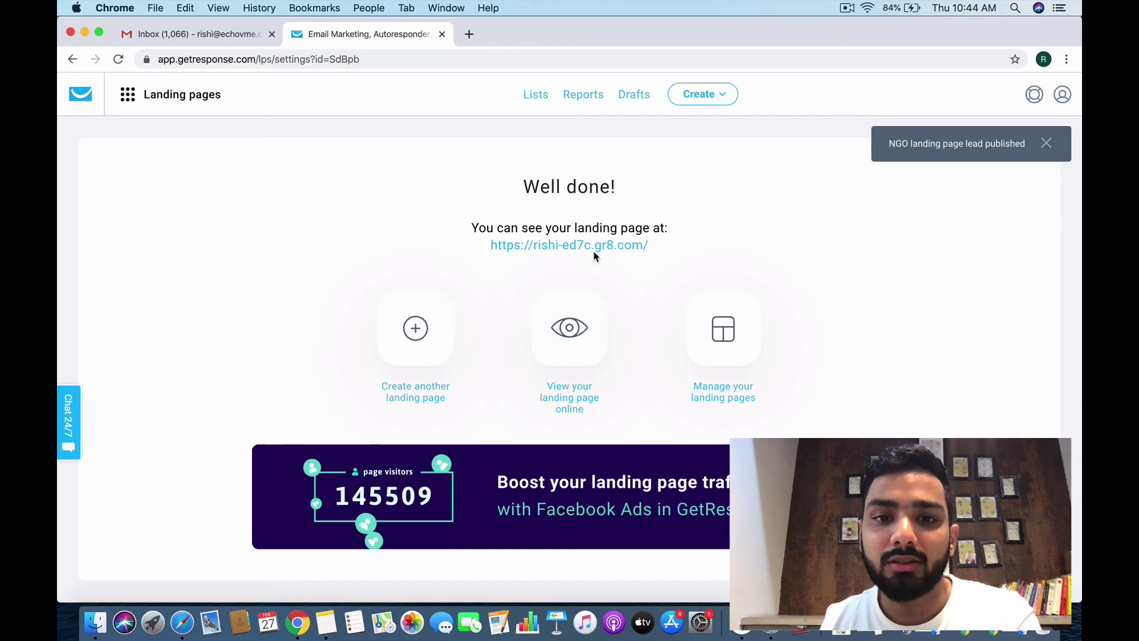
click(581, 246)
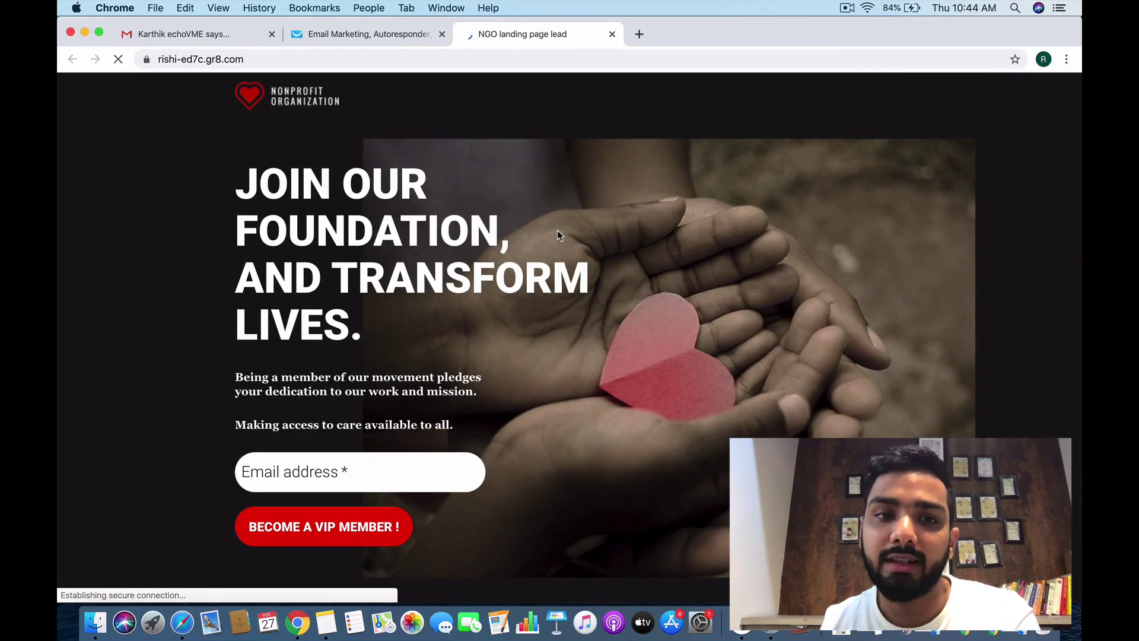
Step: Look through the published landing page from top to bottom, then return to the GetResponse publishing confirmation page
scroll(558, 233, down, 1)
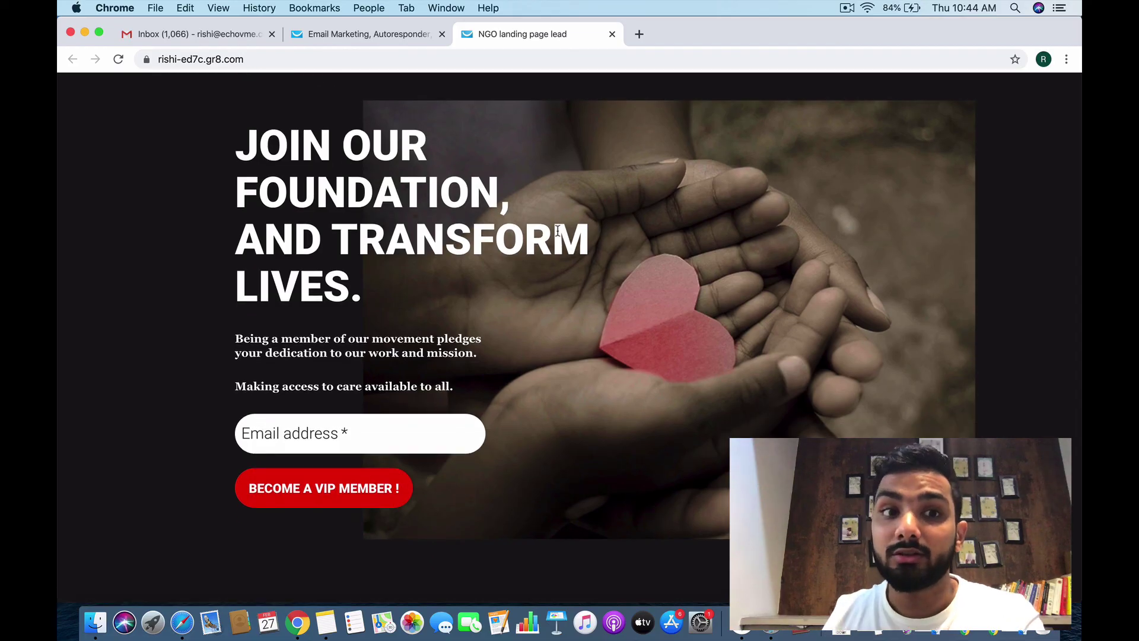
scroll(558, 232, up, 1)
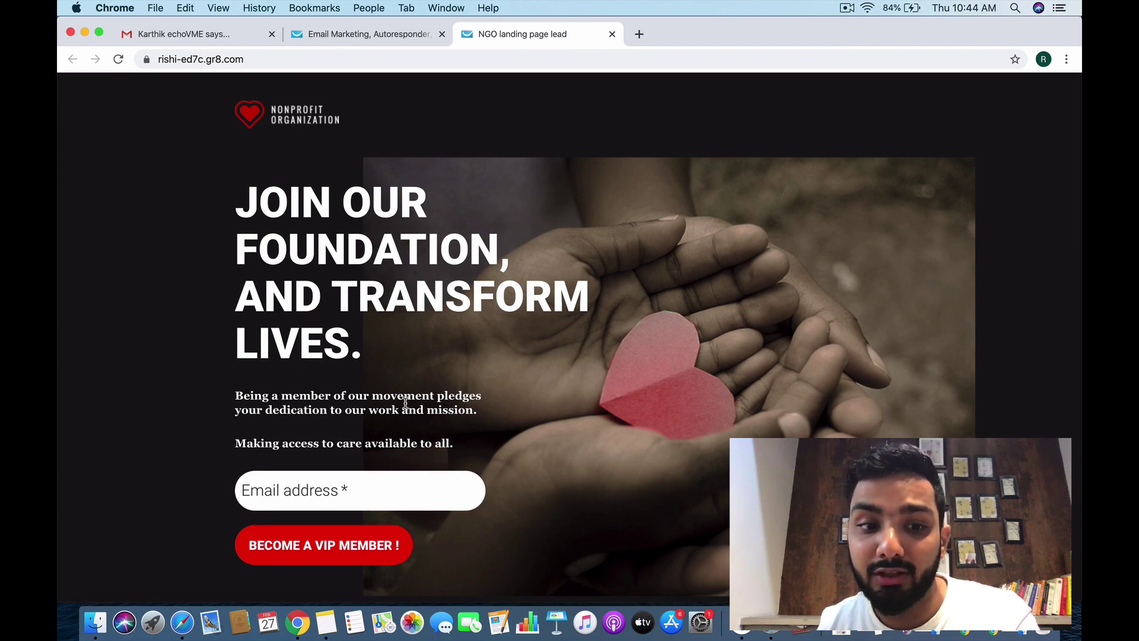
scroll(405, 403, down, 15)
scroll(407, 245, up, 15)
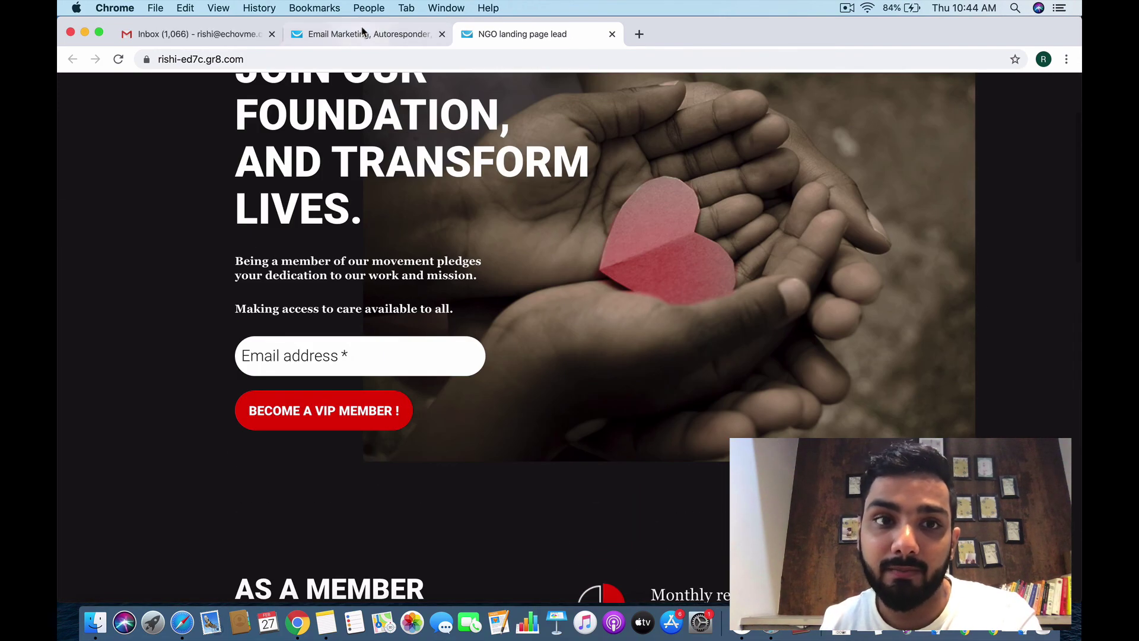
click(363, 34)
scroll(397, 237, down, 1)
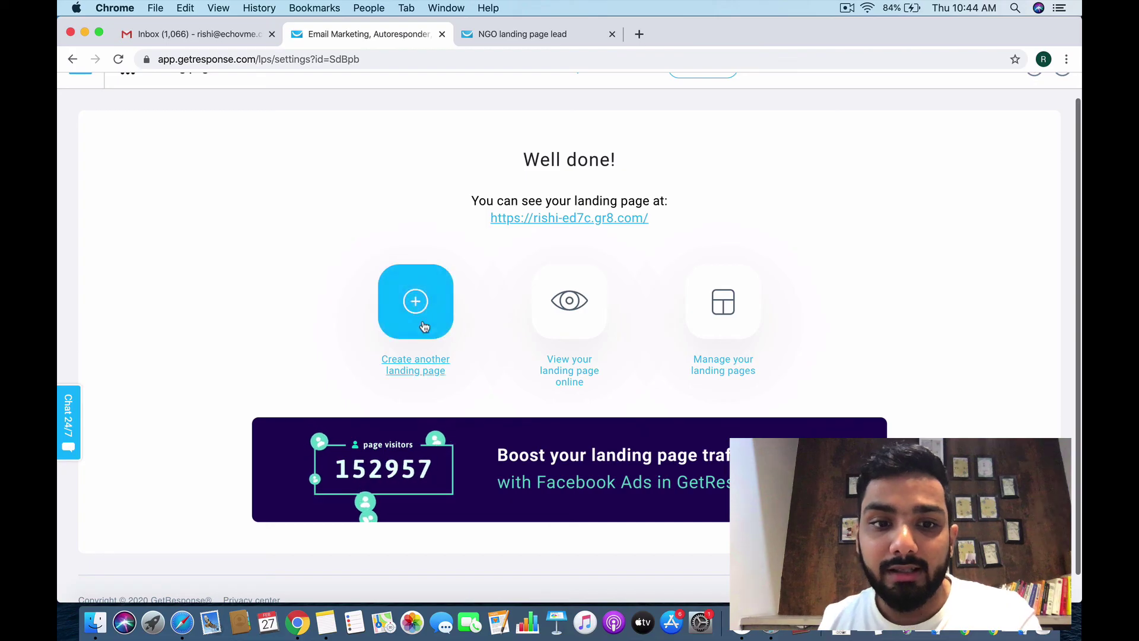